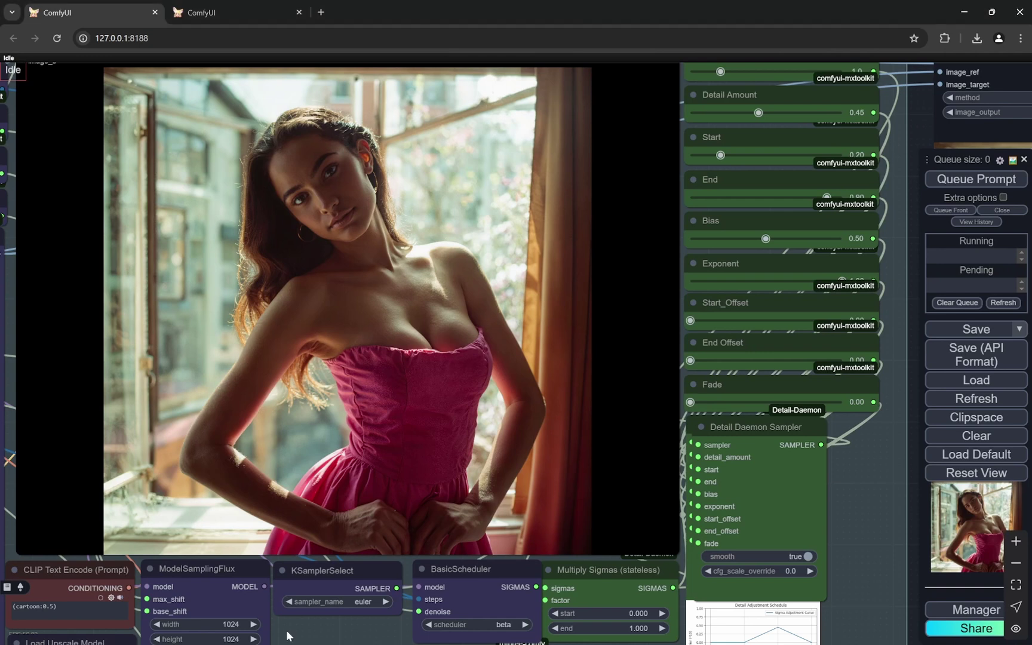
# Zoom and pan around the canvas to survey the workflow and its image loader nodes
pyautogui.scroll(-10, 571, 336)
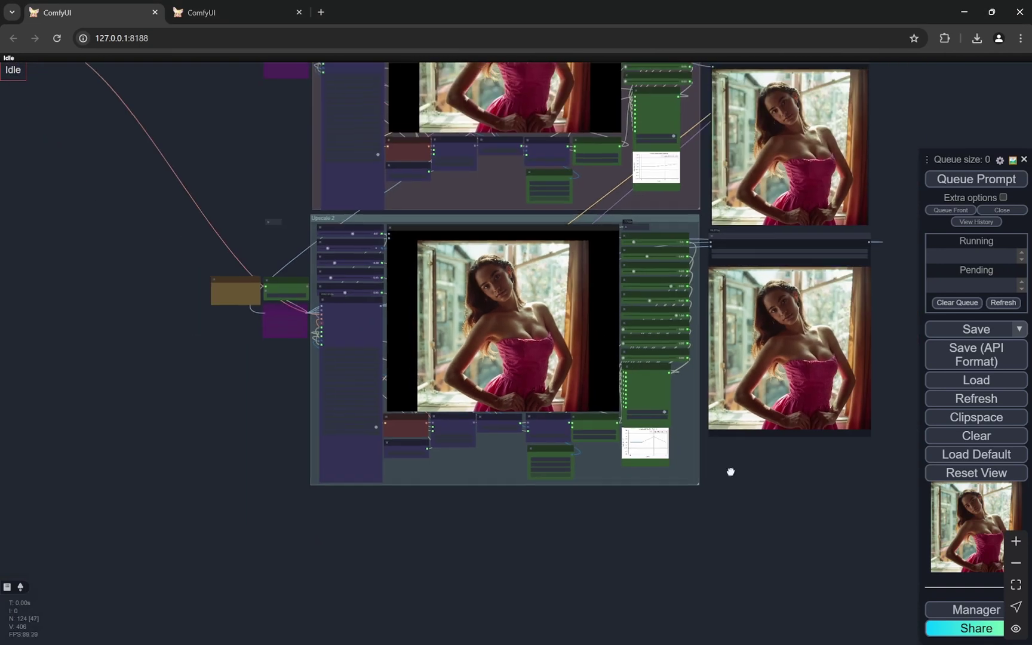
pyautogui.scroll(-5, 734, 486)
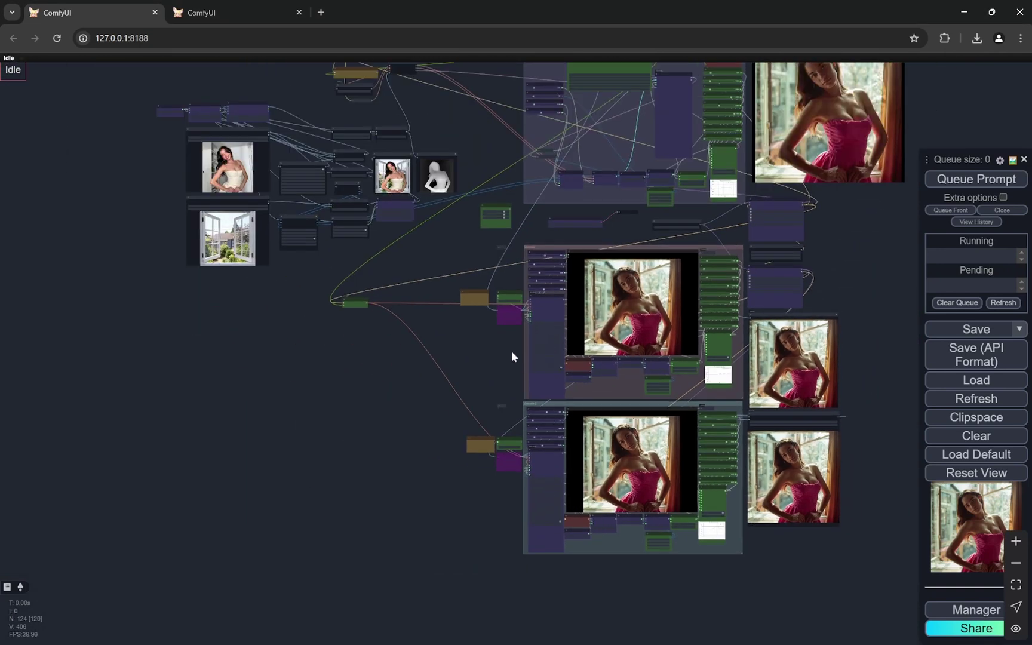
pyautogui.scroll(2, 506, 344)
pyautogui.scroll(1, 495, 300)
pyautogui.scroll(2, 495, 300)
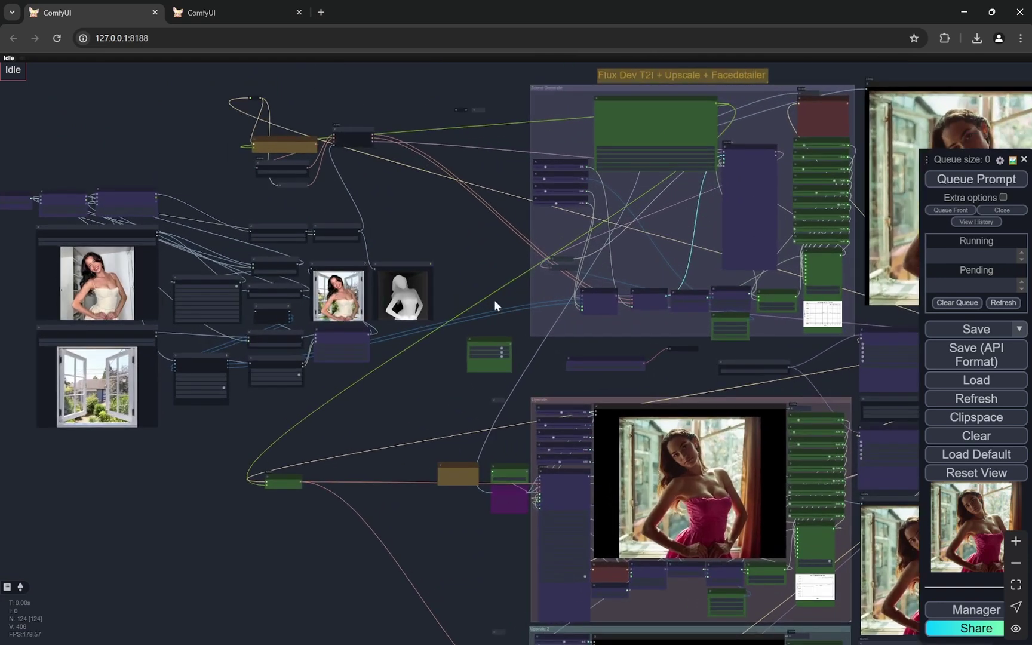
pyautogui.scroll(-6, 495, 300)
pyautogui.scroll(2, 495, 300)
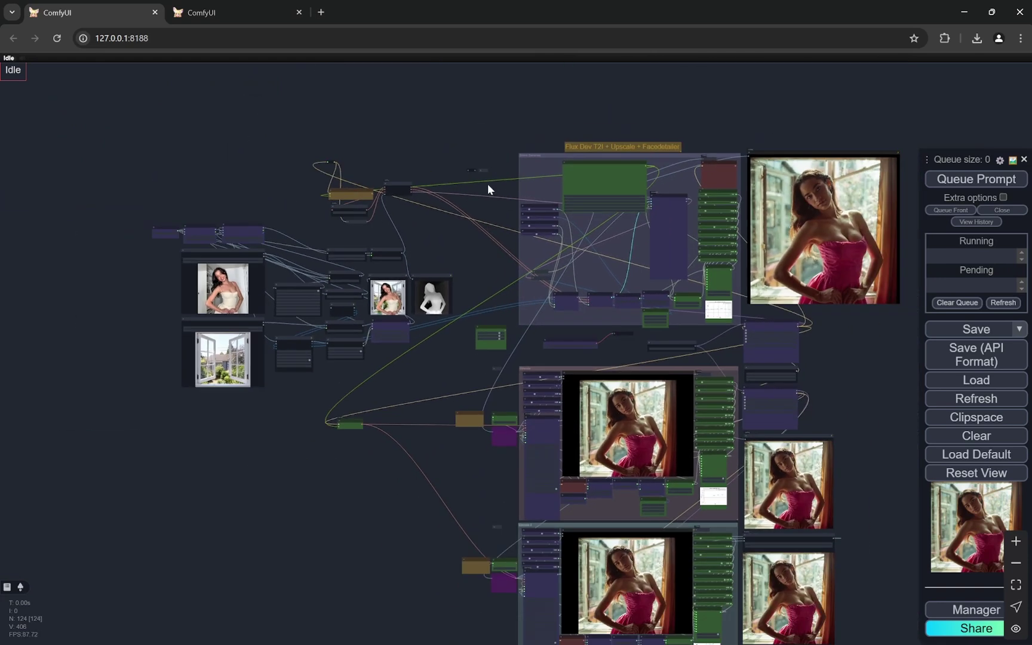
pyautogui.moveTo(311, 505); pyautogui.dragTo(274, 456)
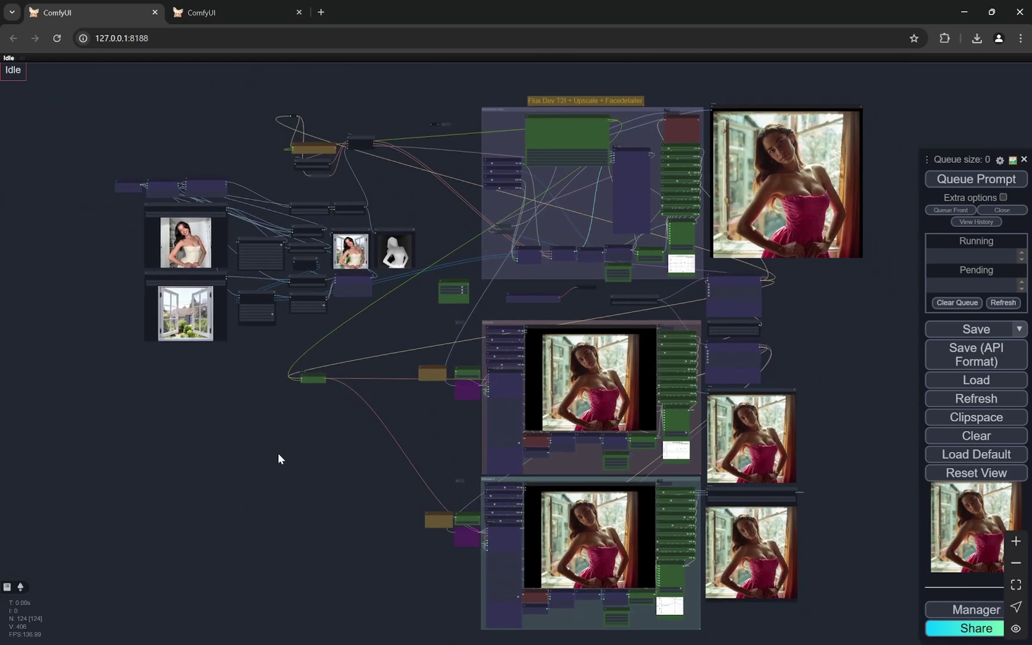
pyautogui.scroll(3, 596, 303)
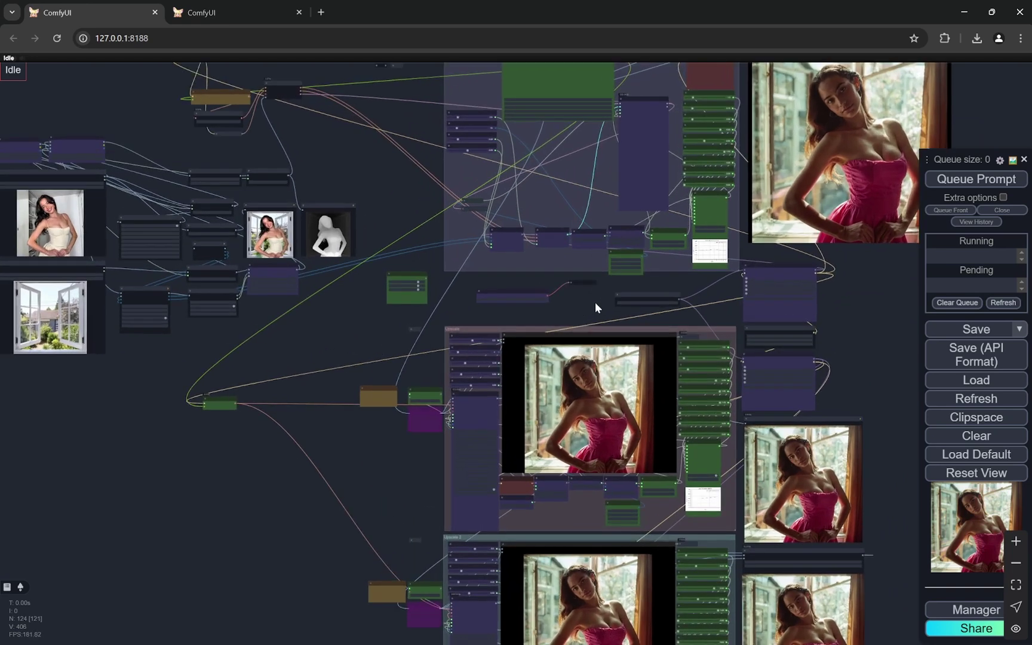
pyautogui.scroll(-2, 595, 307)
pyautogui.moveTo(834, 322); pyautogui.dragTo(819, 317)
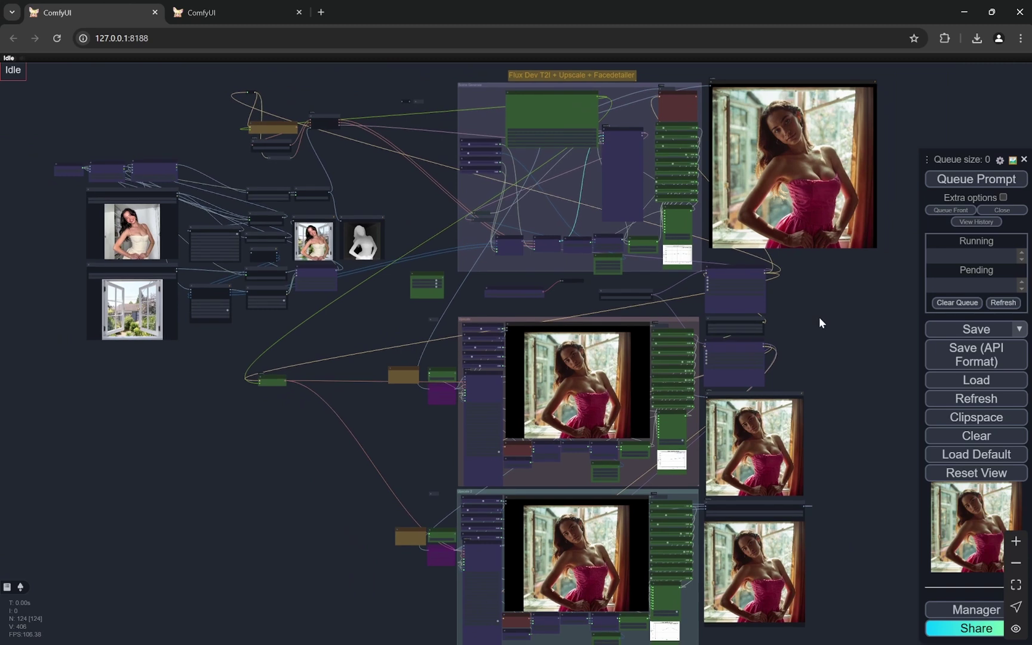
pyautogui.moveTo(61, 359); pyautogui.dragTo(107, 405)
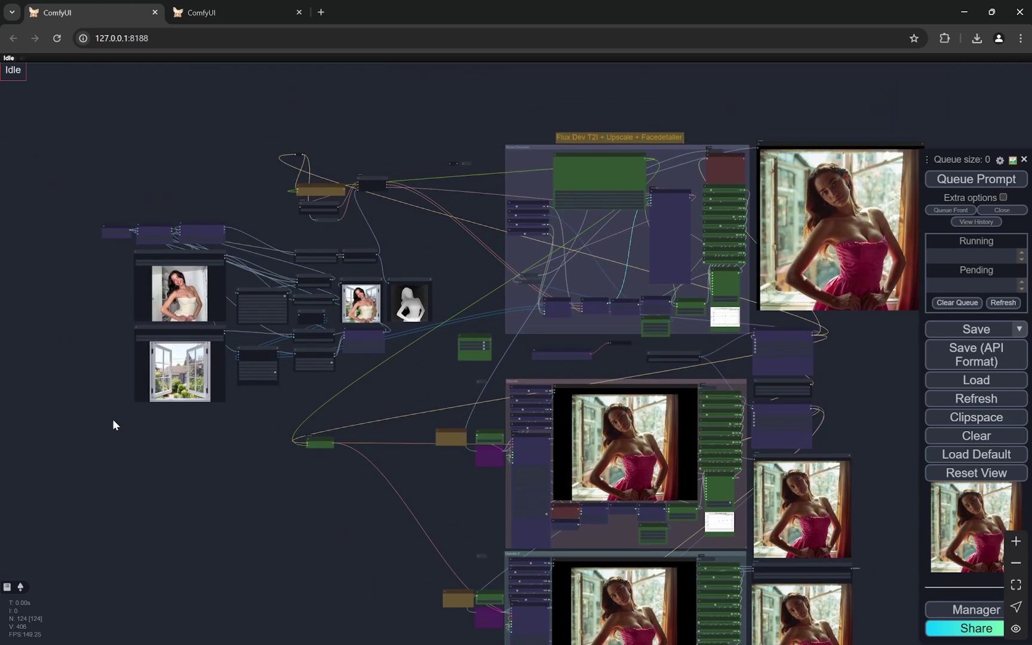
pyautogui.scroll(6, 107, 406)
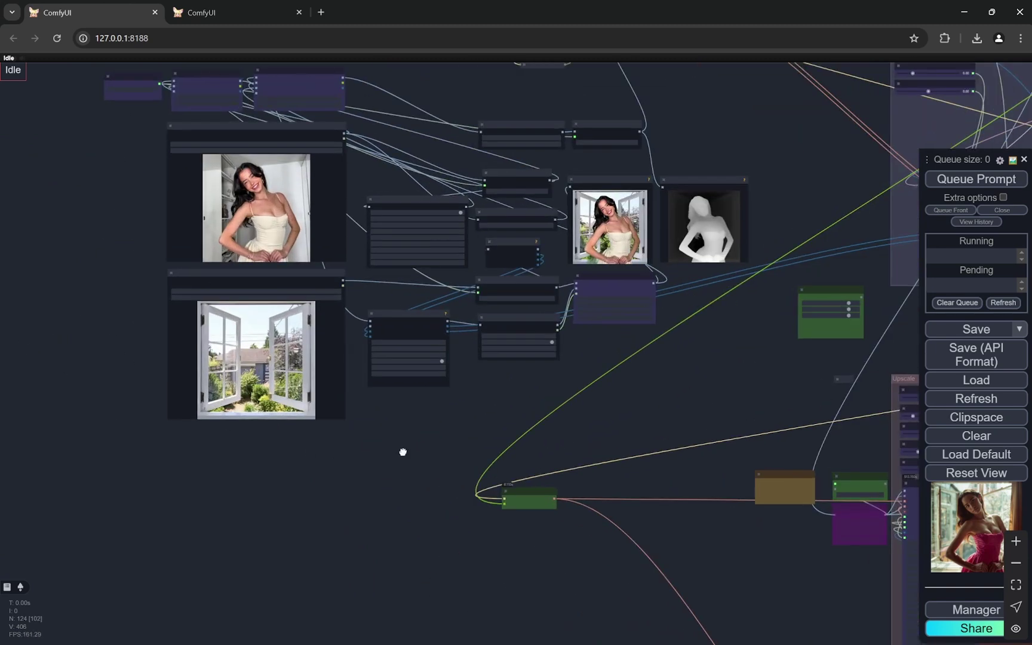
pyautogui.scroll(4, 405, 481)
pyautogui.scroll(3, 160, 287)
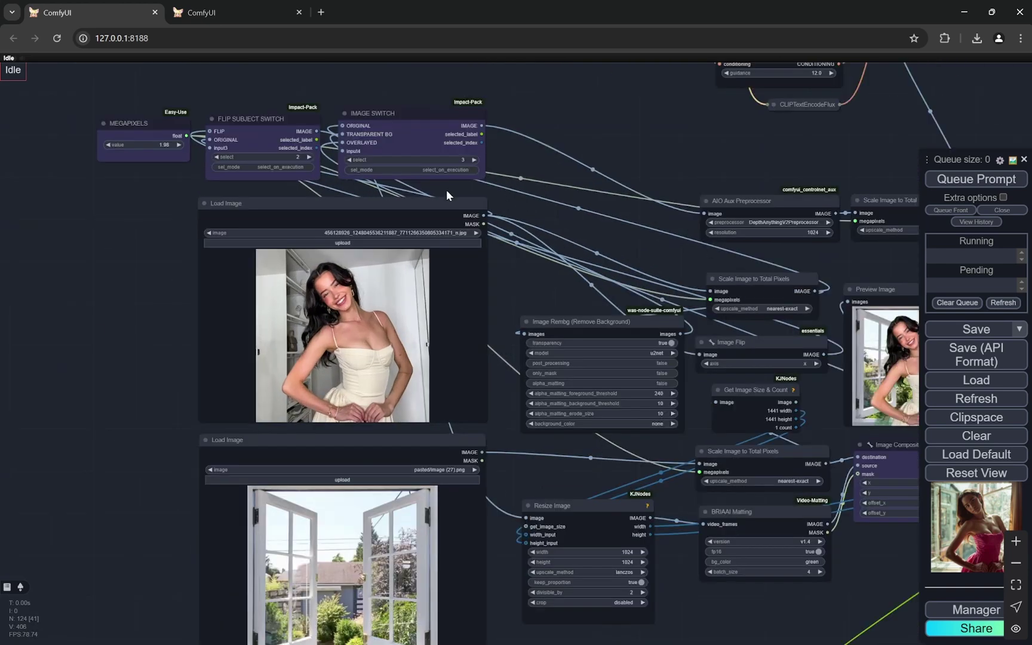
pyautogui.scroll(-5, 69, 191)
pyautogui.scroll(-4, 72, 191)
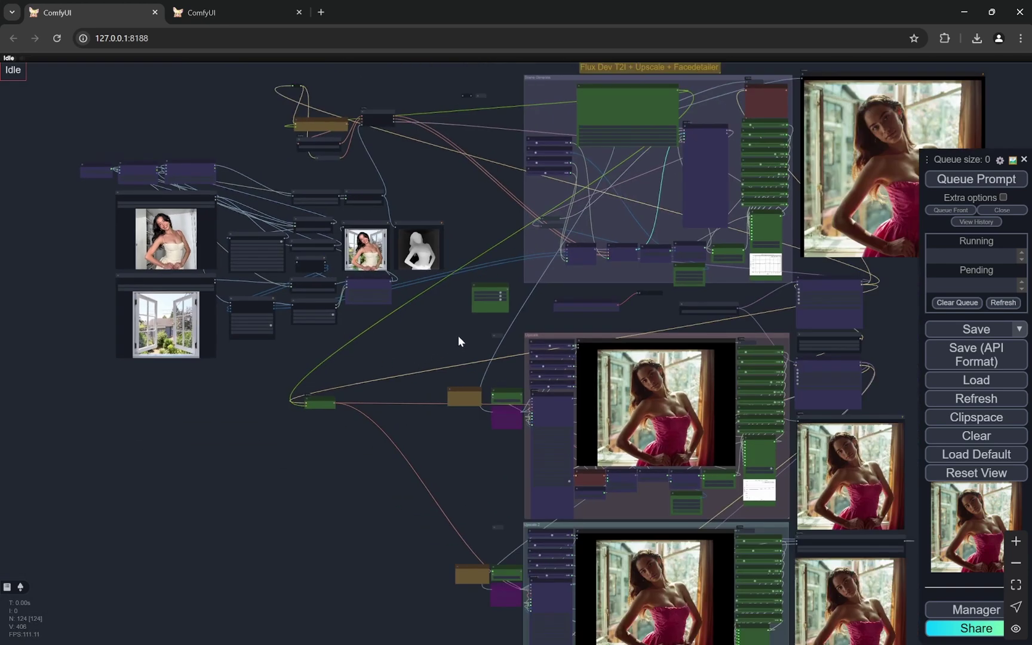
pyautogui.scroll(-5, 382, 335)
pyautogui.scroll(4, 708, 339)
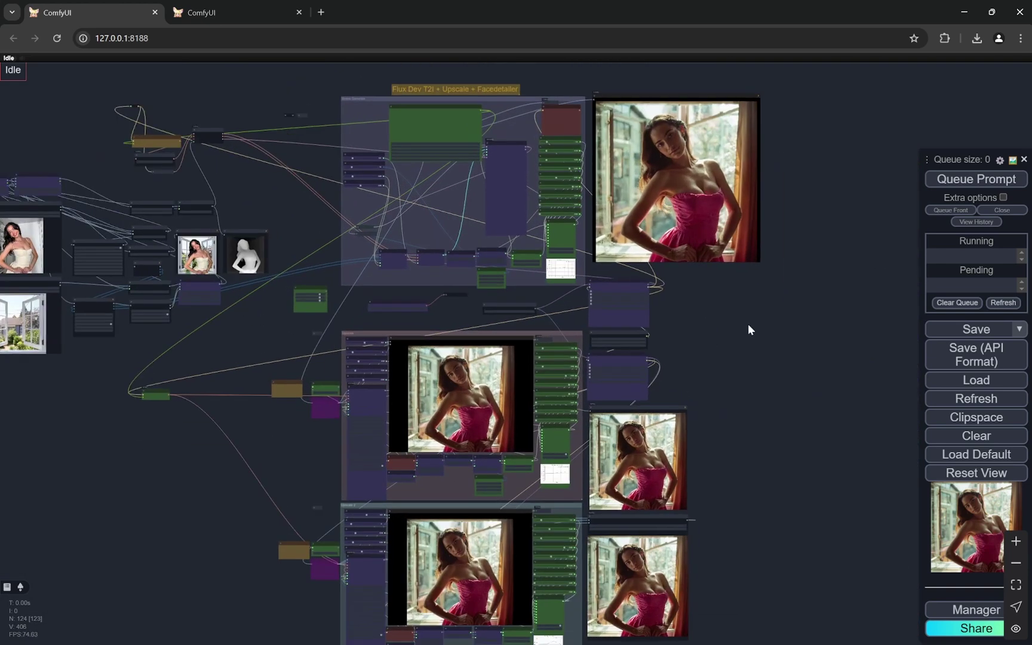
pyautogui.scroll(-2, 766, 318)
pyautogui.scroll(2, 765, 319)
pyautogui.scroll(1, 801, 311)
pyautogui.scroll(20, 518, 330)
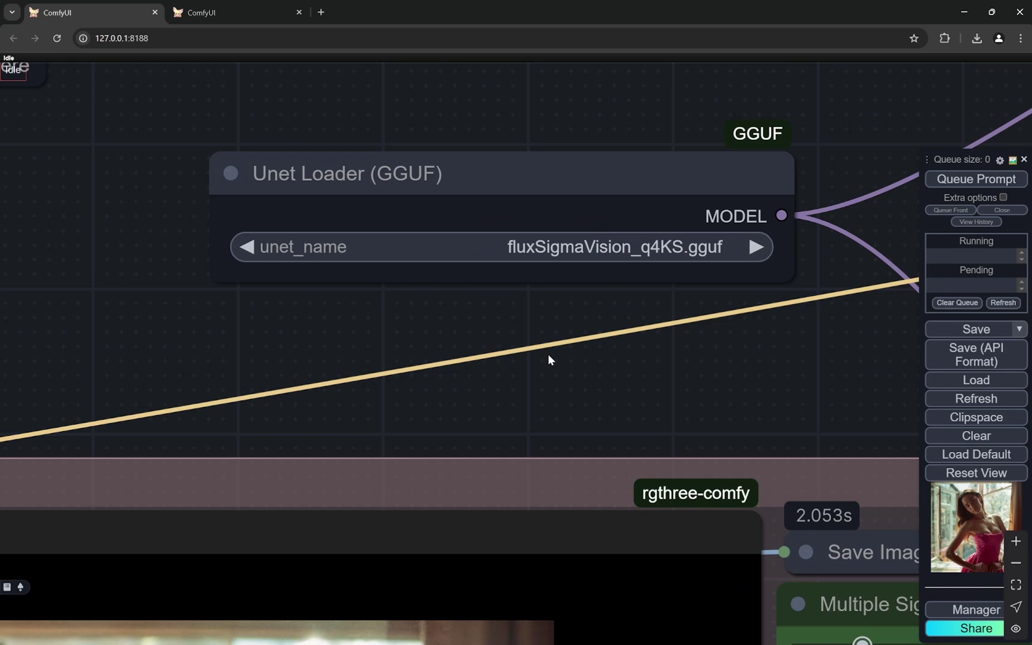
pyautogui.scroll(-20, 547, 354)
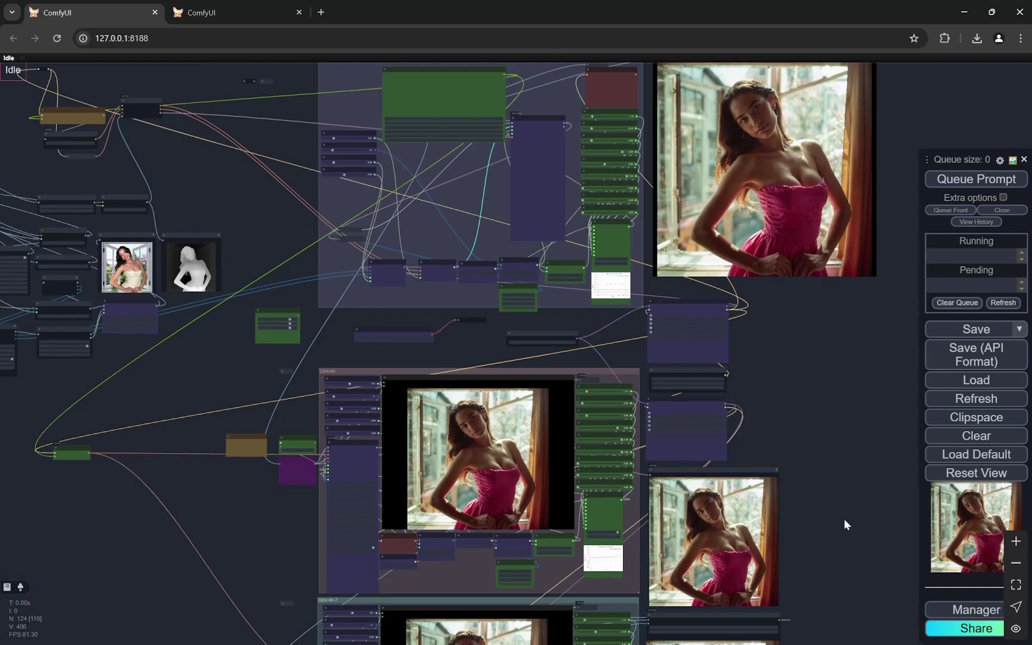
# Pan through the image comparer, Flux Dev T2I, Scene Generate and upscale groups
pyautogui.moveTo(844, 519); pyautogui.dragTo(841, 210)
pyautogui.scroll(10, 538, 398)
pyautogui.scroll(8, 560, 397)
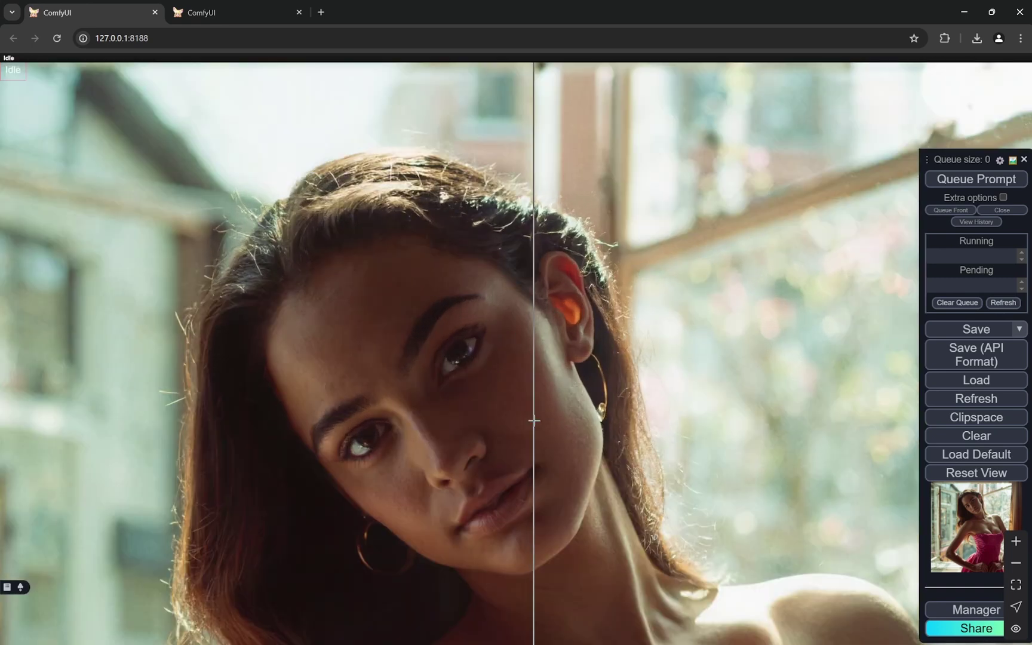
pyautogui.scroll(-3, 414, 376)
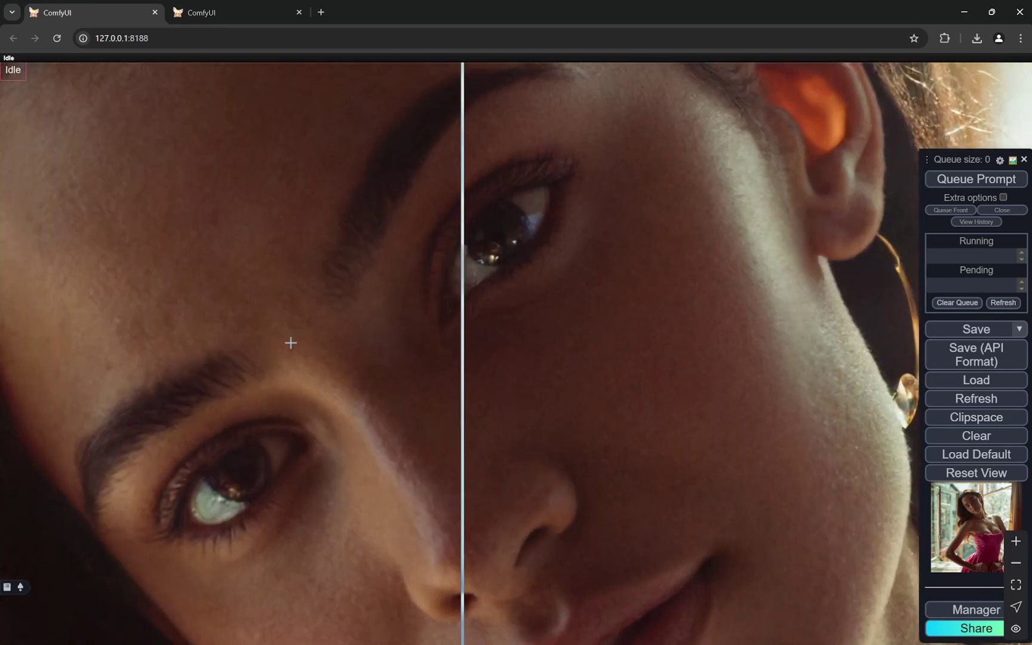
pyautogui.scroll(-3, 330, 354)
pyautogui.scroll(-10, 709, 361)
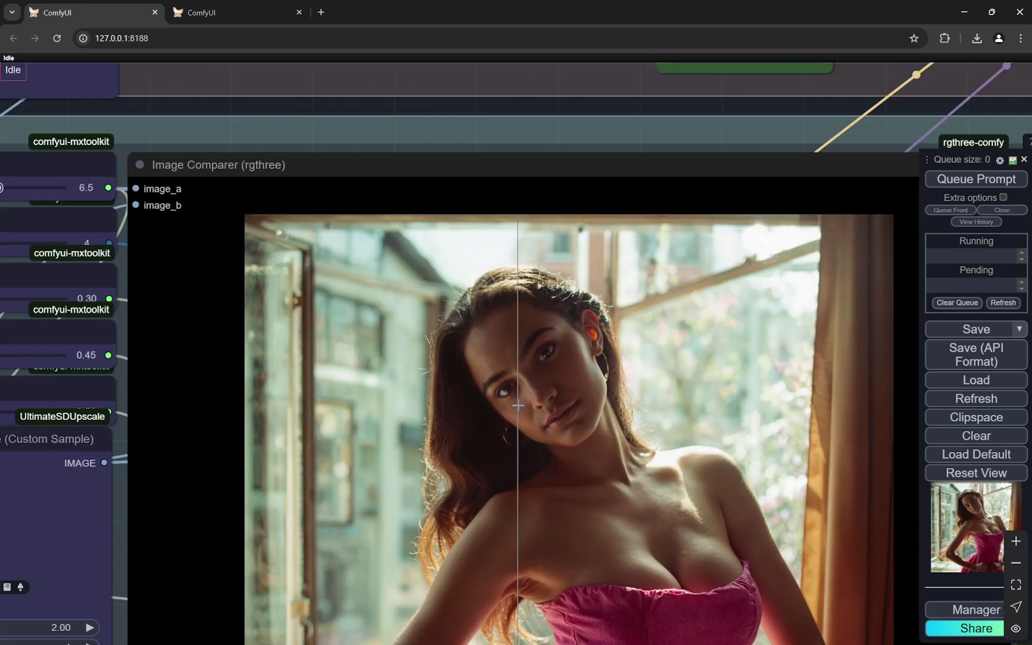
pyautogui.scroll(-3, 252, 507)
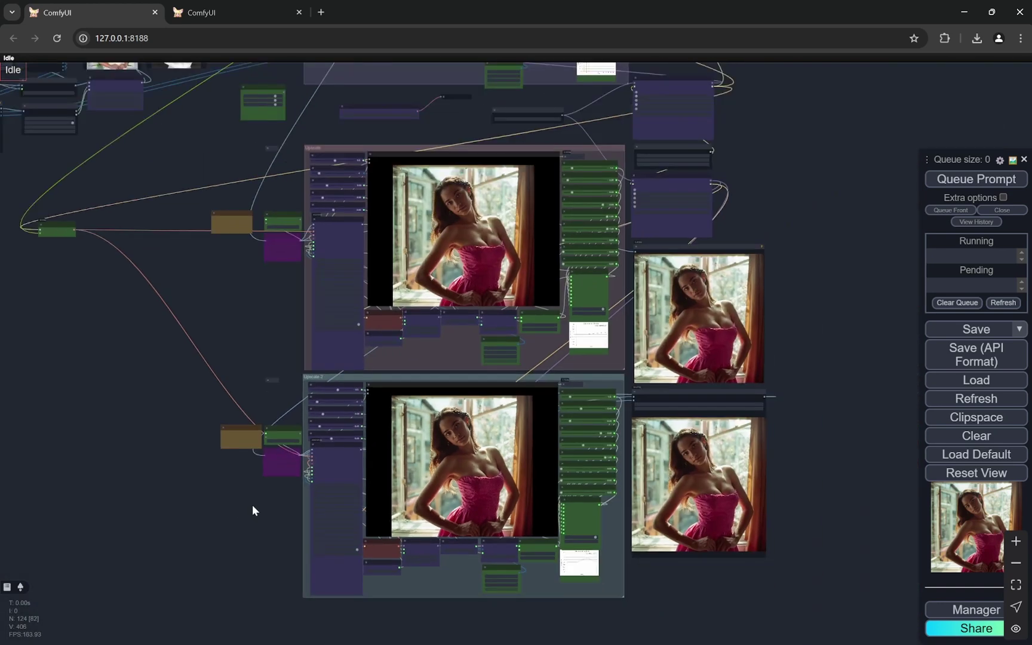
pyautogui.moveTo(224, 345); pyautogui.dragTo(497, 502)
pyautogui.moveTo(403, 341); pyautogui.dragTo(470, 408)
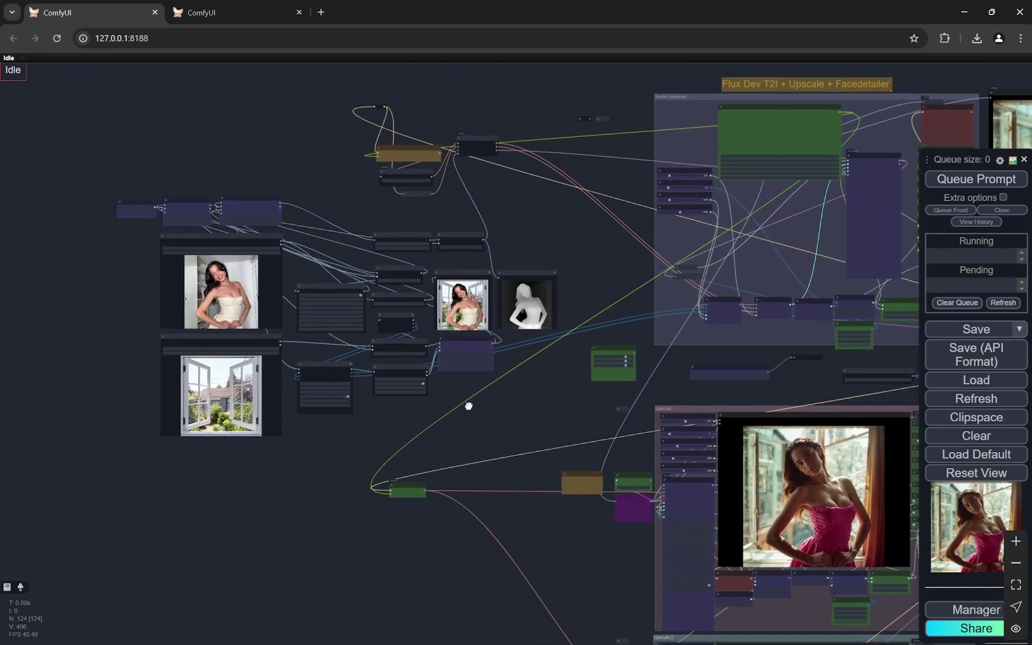
pyautogui.moveTo(527, 214); pyautogui.dragTo(460, 320)
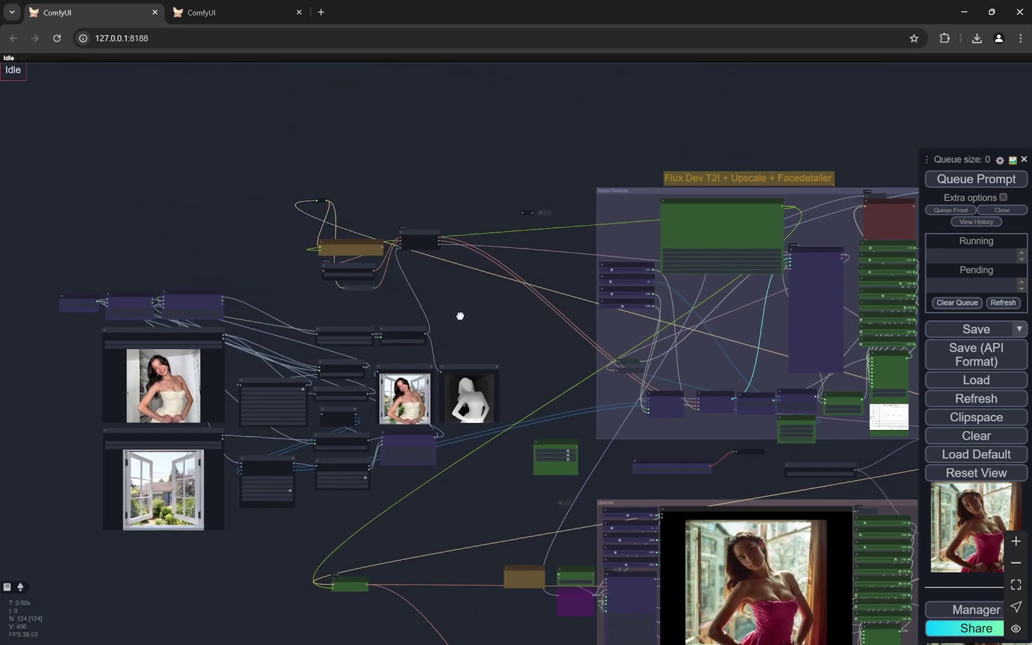
pyautogui.scroll(8, 565, 237)
pyautogui.scroll(-8, 396, 231)
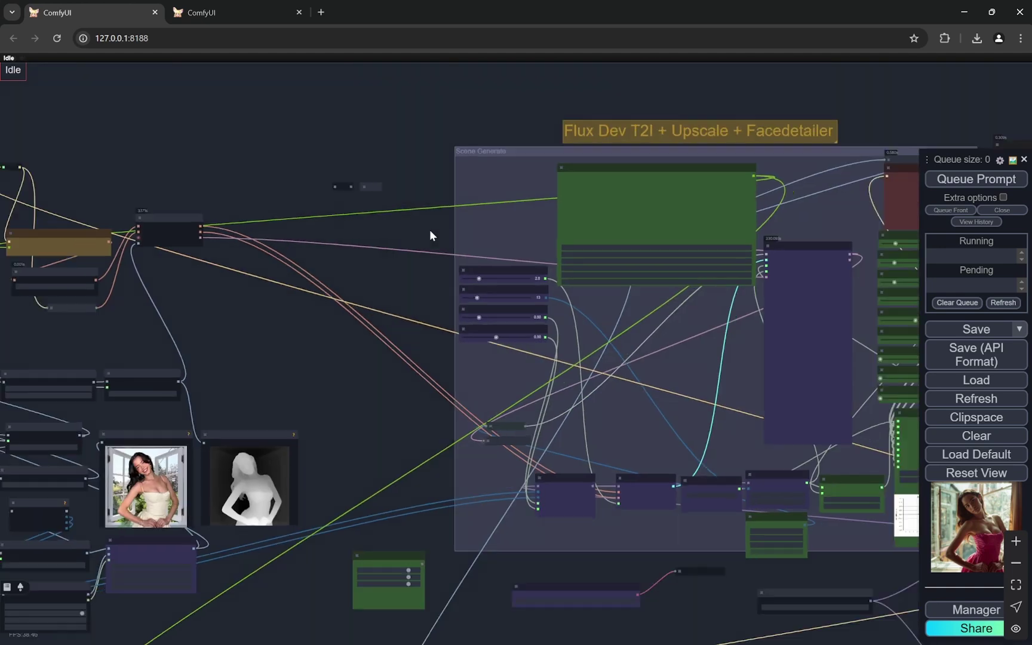
pyautogui.moveTo(431, 235); pyautogui.dragTo(608, 228)
pyautogui.scroll(8, 162, 338)
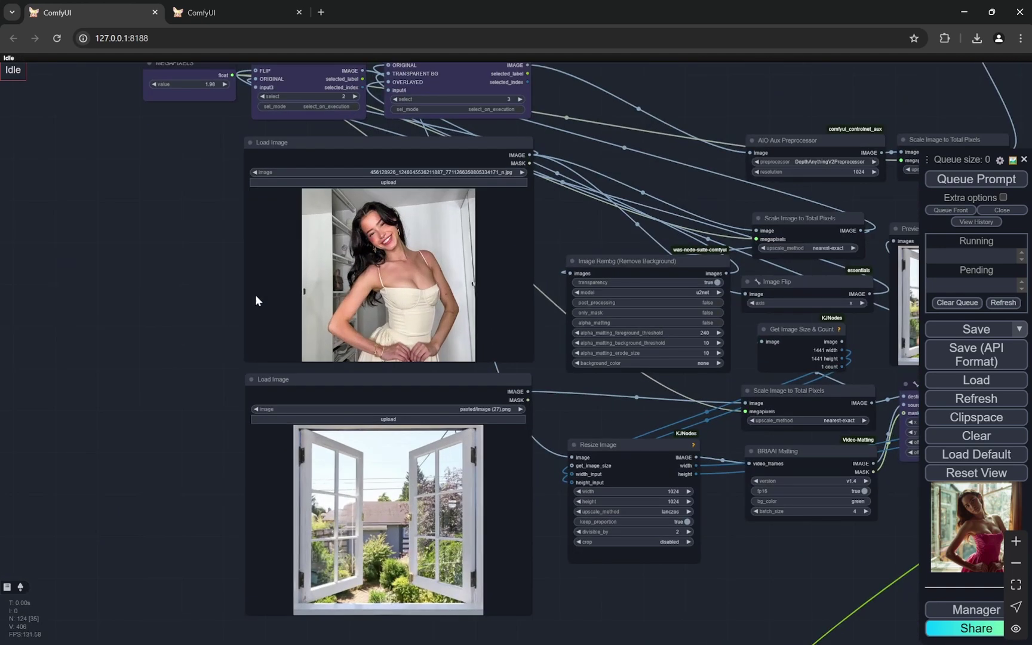
pyautogui.scroll(-5, 115, 354)
pyautogui.scroll(3, 771, 414)
pyautogui.moveTo(771, 414); pyautogui.dragTo(341, 557)
pyautogui.scroll(-6, 399, 401)
pyautogui.scroll(-4, 396, 400)
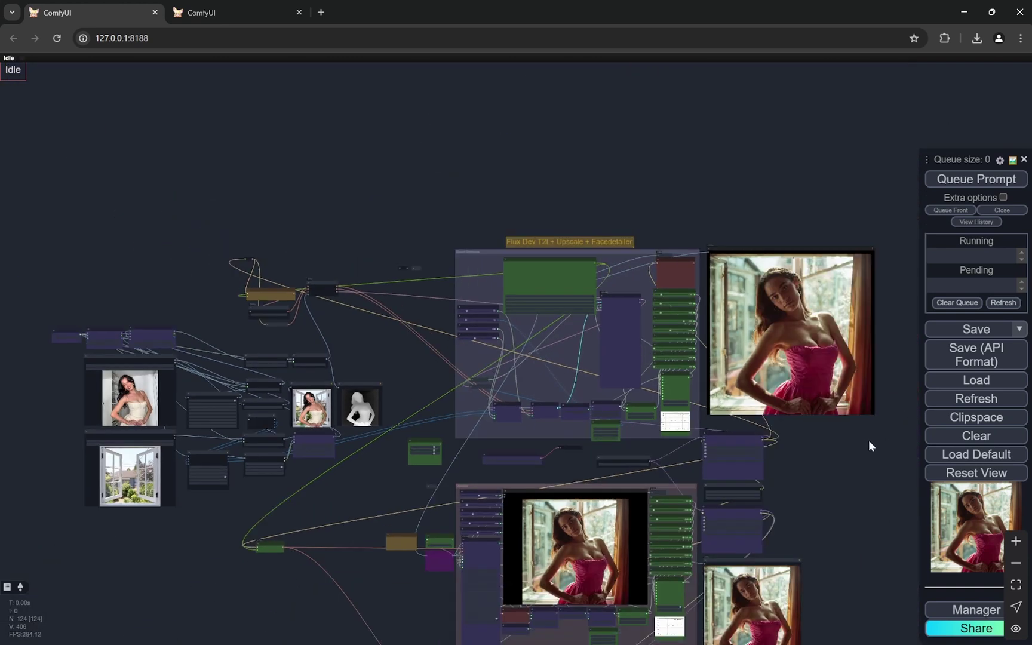
pyautogui.moveTo(909, 349); pyautogui.dragTo(773, 296)
pyautogui.moveTo(745, 465); pyautogui.dragTo(734, 221)
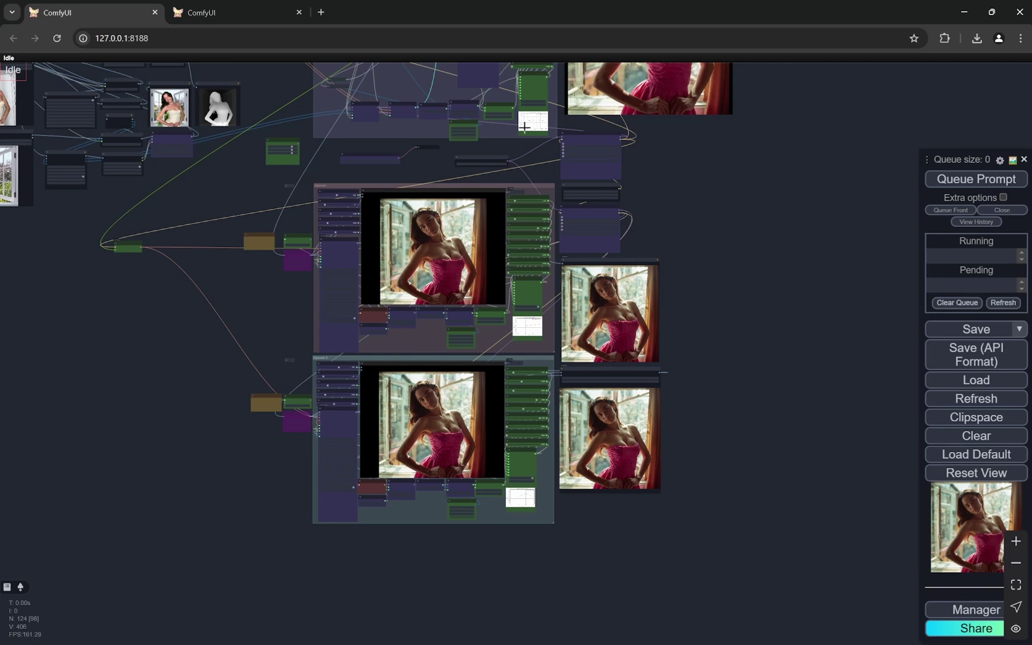
# Glance at the other workflow tab, then return to the Load Image and switch nodes
pyautogui.click(258, 8)
pyautogui.click(109, 6)
pyautogui.moveTo(750, 206); pyautogui.dragTo(840, 454)
pyautogui.scroll(5, 138, 468)
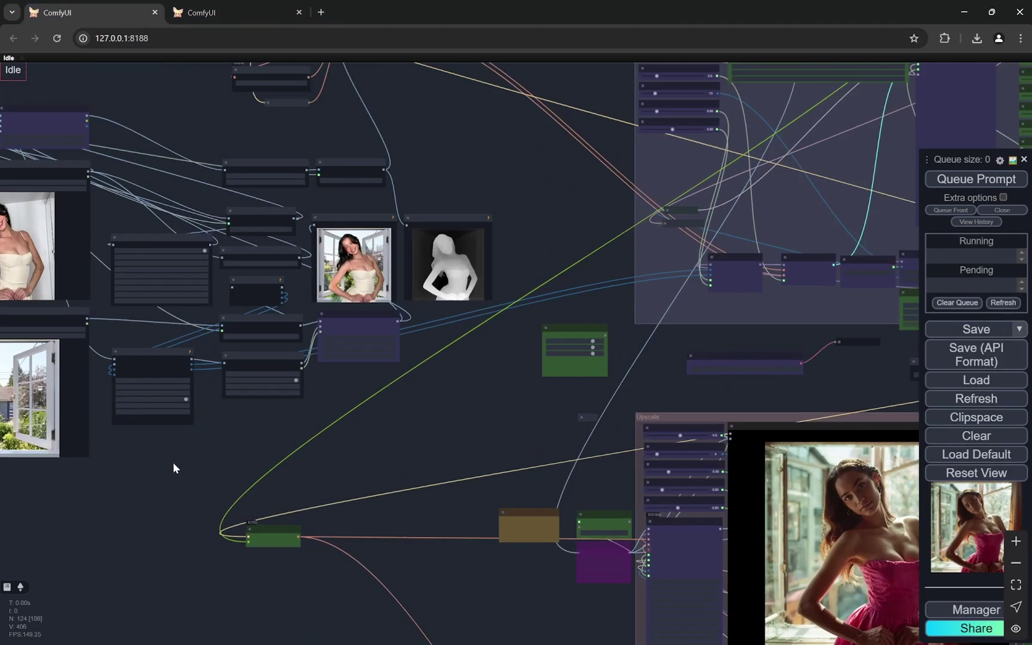
pyautogui.moveTo(141, 466); pyautogui.dragTo(663, 488)
pyautogui.scroll(2, 455, 186)
pyautogui.scroll(2, 456, 186)
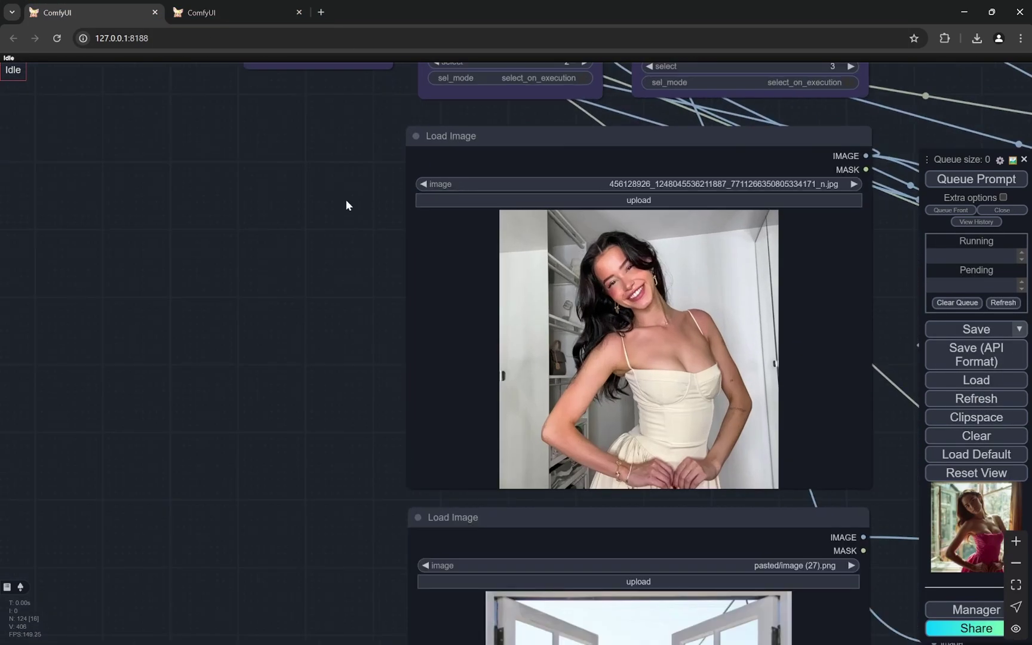
pyautogui.moveTo(346, 203); pyautogui.dragTo(237, 352)
pyautogui.scroll(1, 237, 353)
pyautogui.scroll(1, 239, 302)
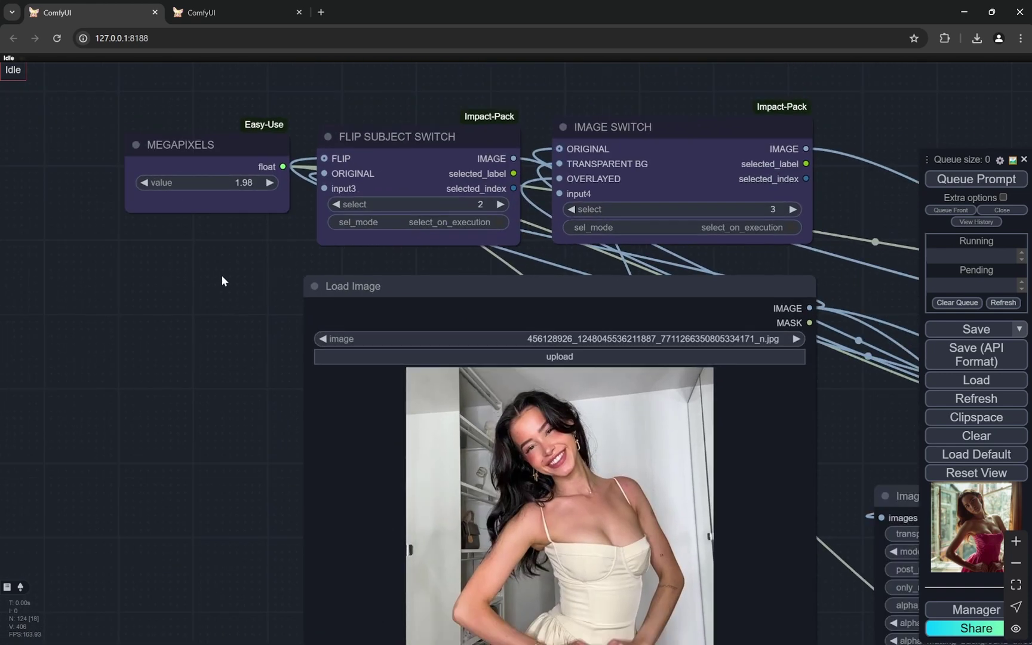
# Move the MEGAPIXELS node up beside the CLIP node
pyautogui.moveTo(139, 257); pyautogui.dragTo(212, 529)
pyautogui.moveTo(244, 453); pyautogui.dragTo(659, 110)
pyautogui.scroll(-2, 270, 258)
pyautogui.scroll(-6, 362, 272)
pyautogui.scroll(-2, 361, 273)
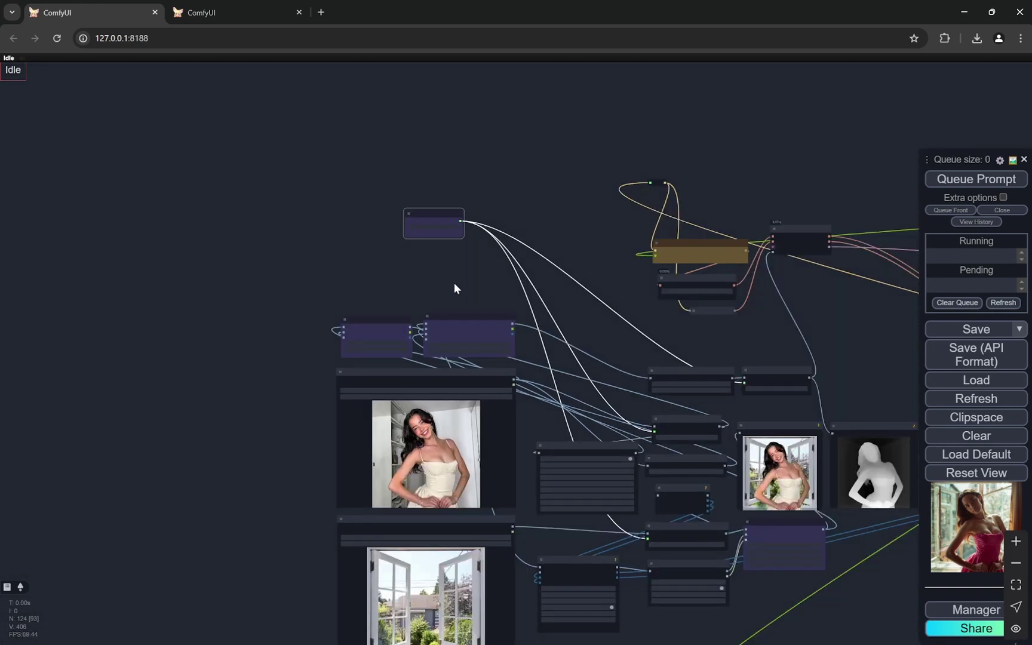
pyautogui.moveTo(454, 288); pyautogui.dragTo(249, 354)
pyautogui.moveTo(224, 288); pyautogui.dragTo(645, 229)
pyautogui.scroll(1, 645, 229)
pyautogui.scroll(-1, 694, 288)
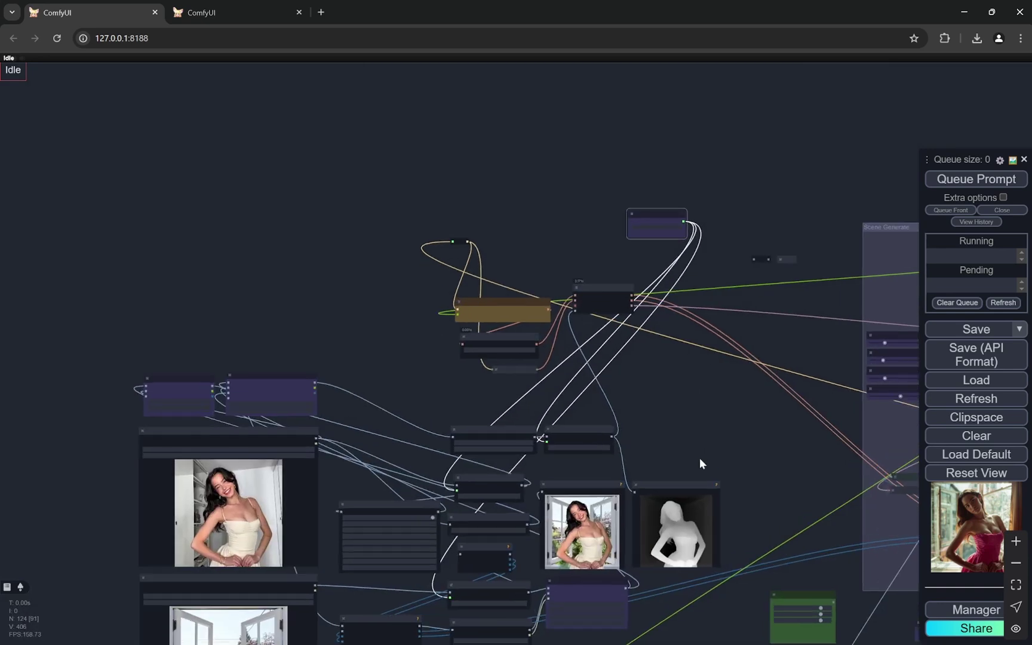
# Inspect the background-removal, compositing, MEGAPIXELS and Load Image nodes
pyautogui.moveTo(700, 455); pyautogui.dragTo(700, 314)
pyautogui.scroll(4, 482, 473)
pyautogui.scroll(1, 482, 472)
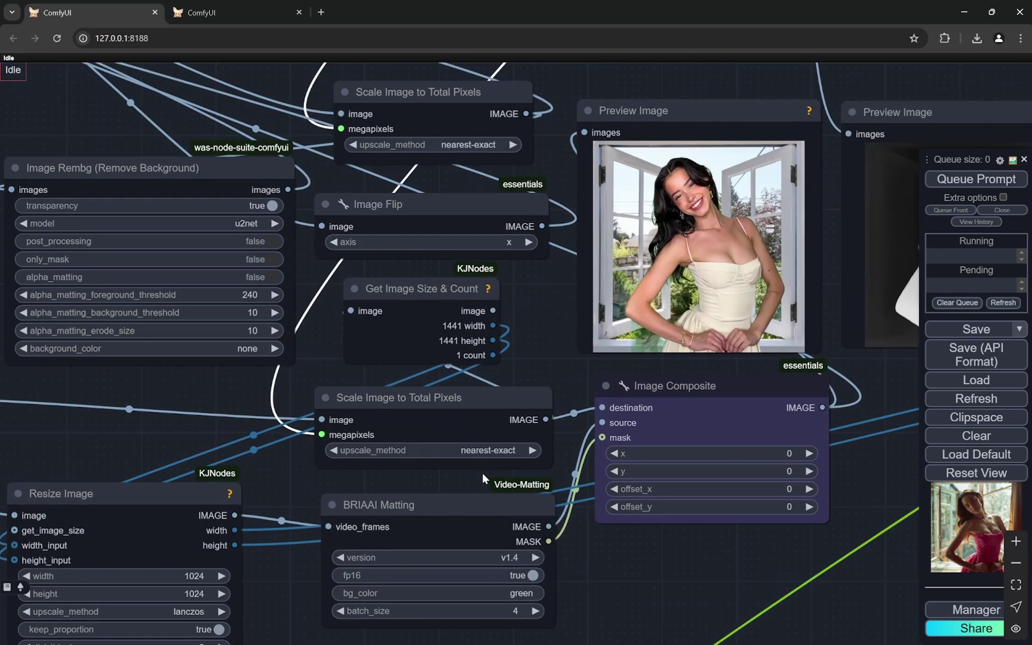
pyautogui.scroll(-5, 647, 266)
pyautogui.moveTo(647, 265); pyautogui.dragTo(654, 512)
pyautogui.scroll(4, 680, 314)
pyautogui.scroll(1, 680, 316)
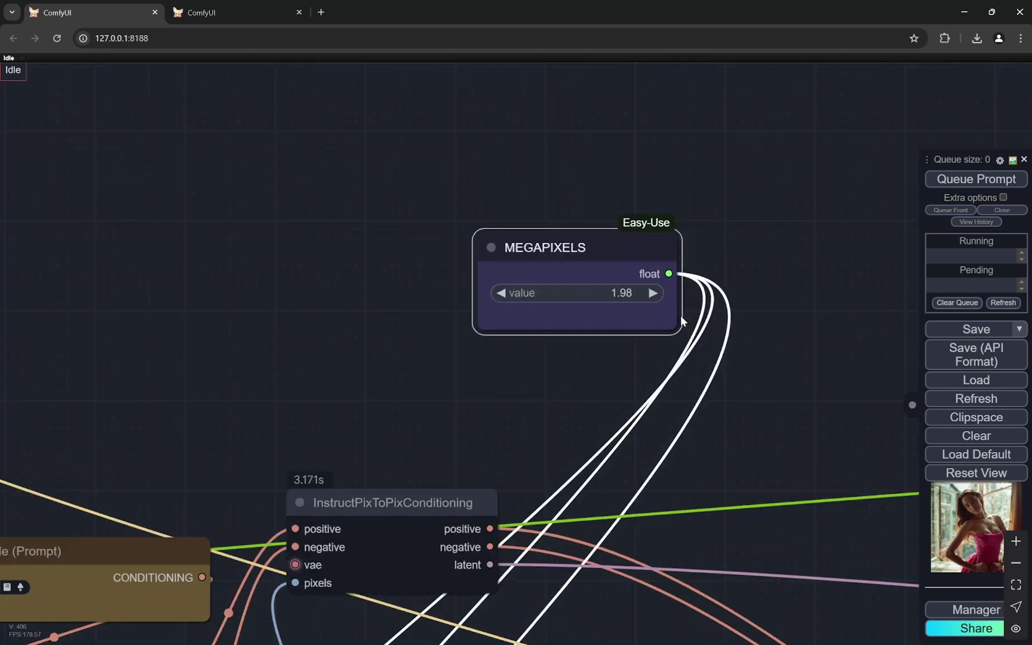
pyautogui.scroll(-6, 681, 320)
pyautogui.moveTo(415, 465); pyautogui.dragTo(554, 159)
pyautogui.scroll(5, 285, 317)
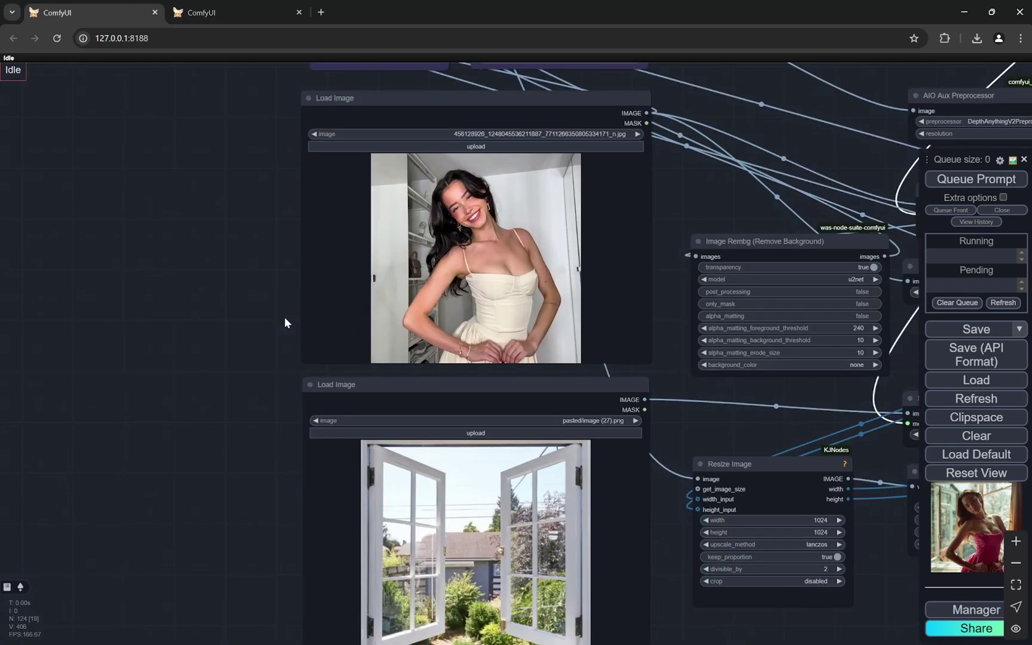
pyautogui.scroll(3, 670, 289)
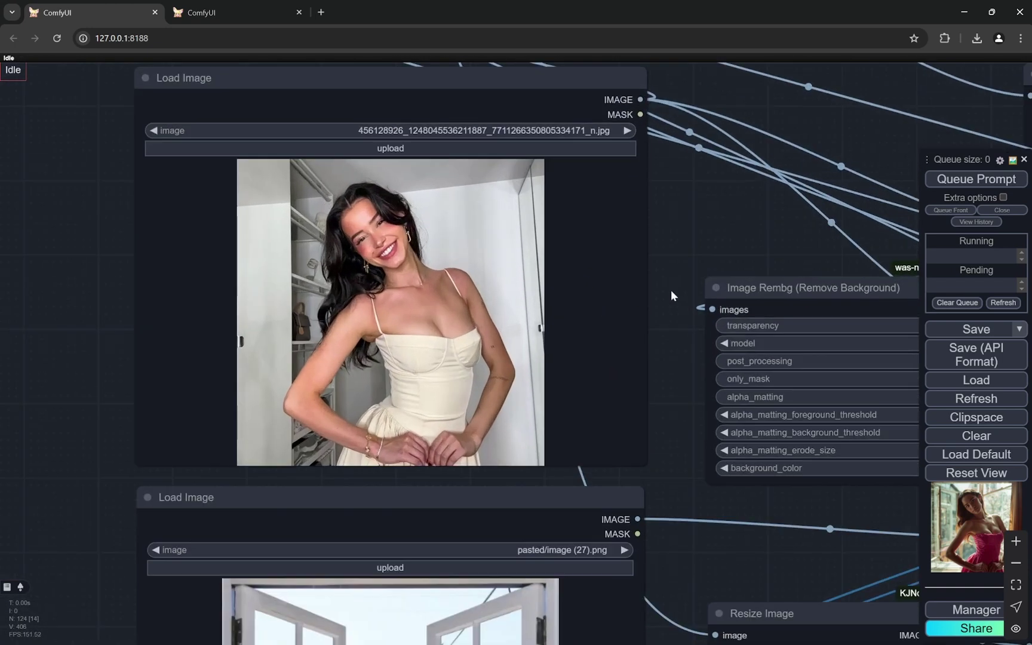
pyautogui.scroll(-2, 671, 289)
# Lower the Image Switch select value from 3 to 1 (ORIGINAL)
pyautogui.moveTo(671, 289); pyautogui.dragTo(651, 240)
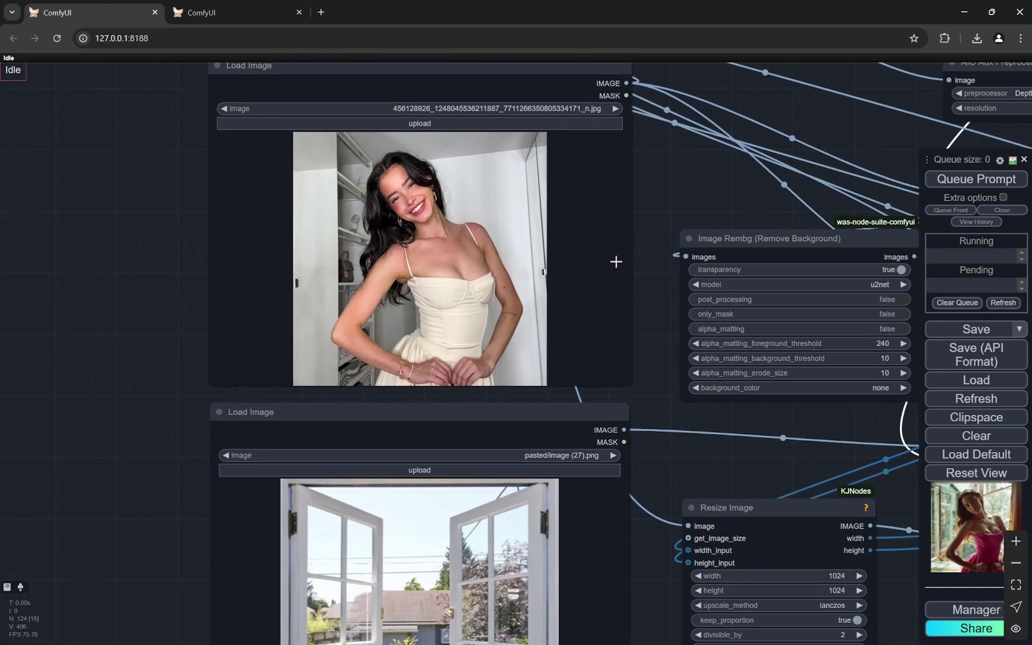
pyautogui.scroll(-5, 655, 334)
pyautogui.scroll(10, 672, 333)
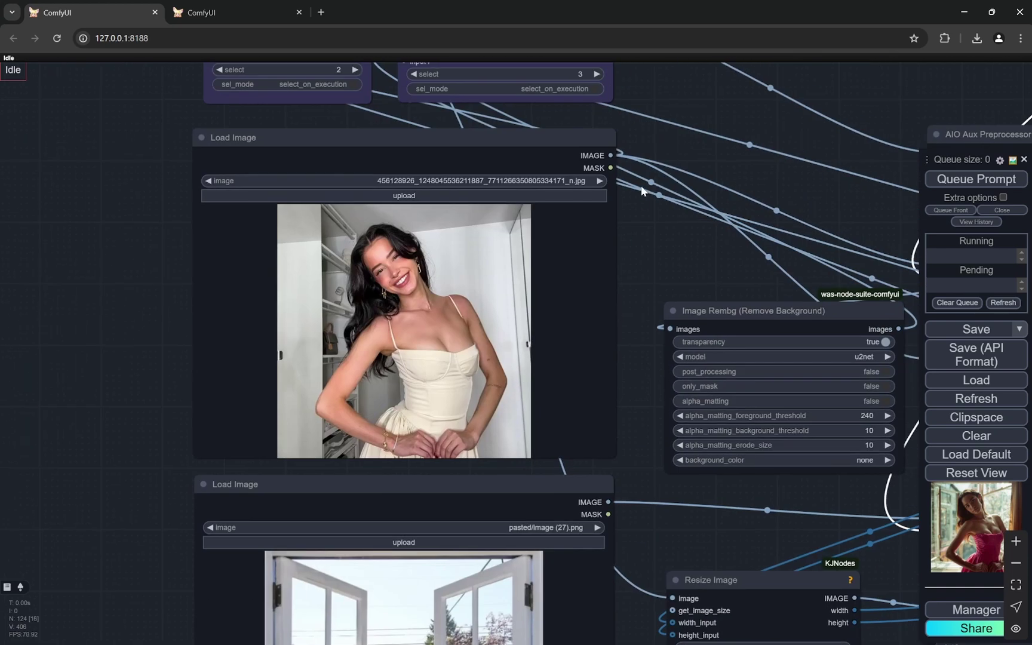
pyautogui.scroll(3, 465, 202)
pyautogui.scroll(3, 465, 202)
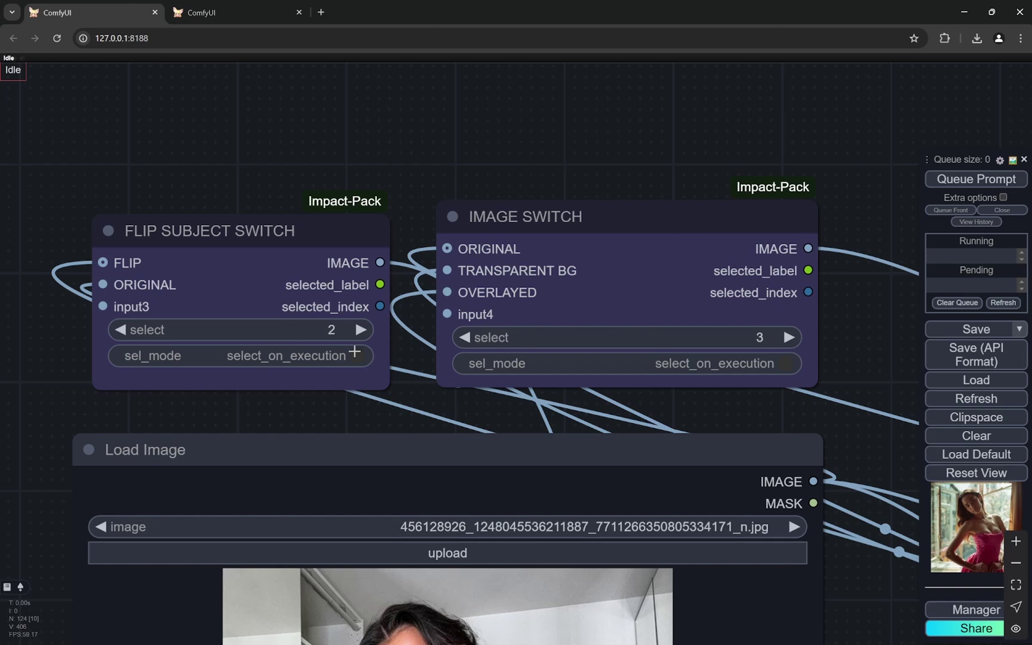
pyautogui.click(457, 338)
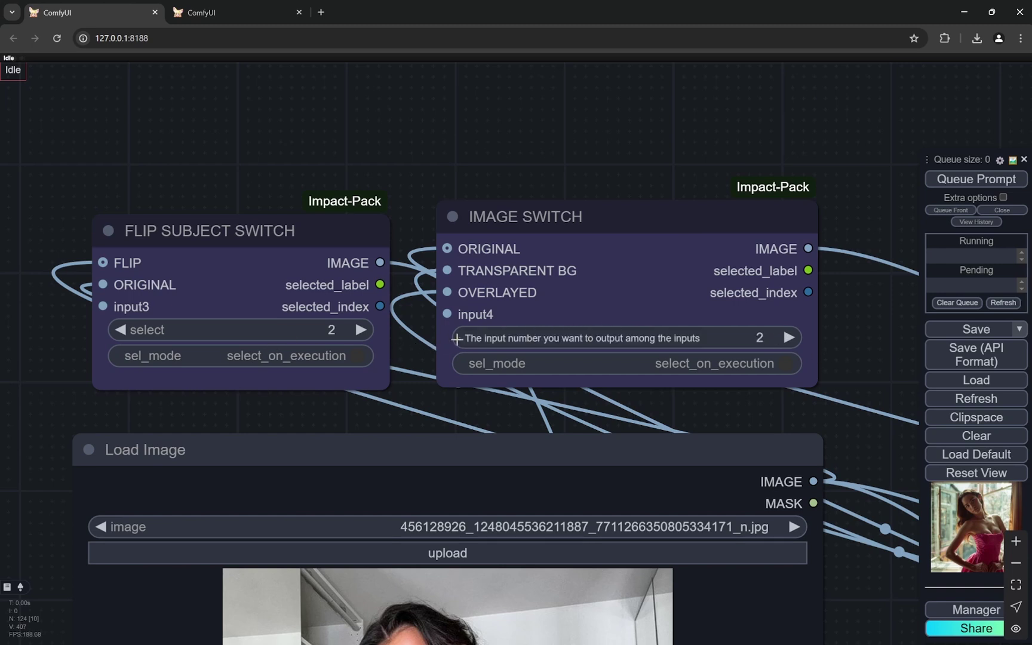
pyautogui.click(457, 339)
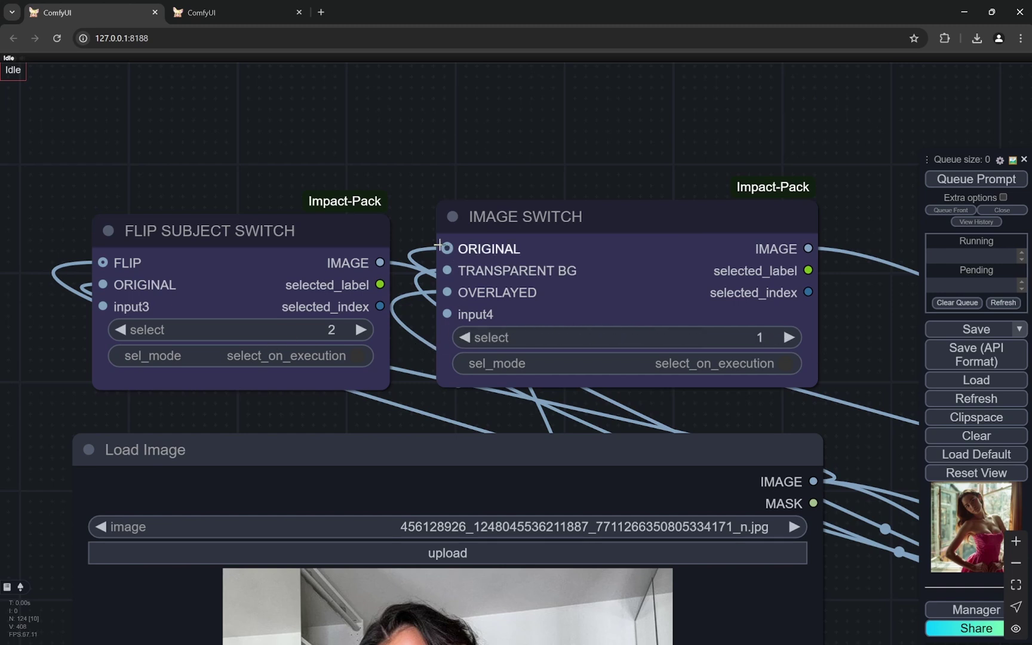
# Check the depth silhouette preview, Load Image, Rembg and Image Composite nodes
pyautogui.scroll(-5, 398, 244)
pyautogui.moveTo(156, 418); pyautogui.dragTo(184, 239)
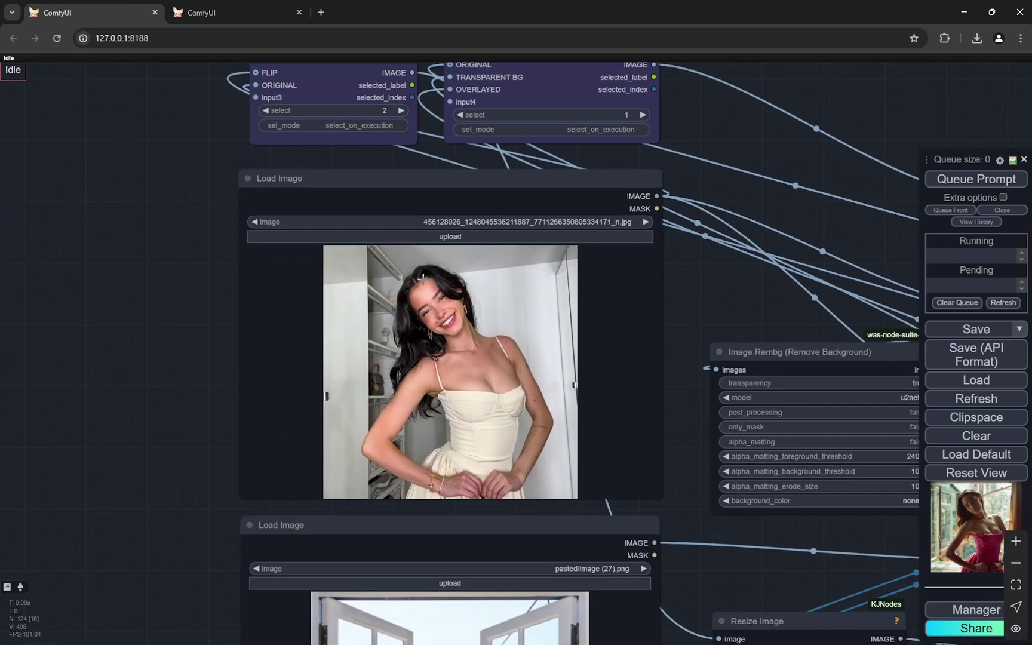
pyautogui.scroll(-3, 200, 338)
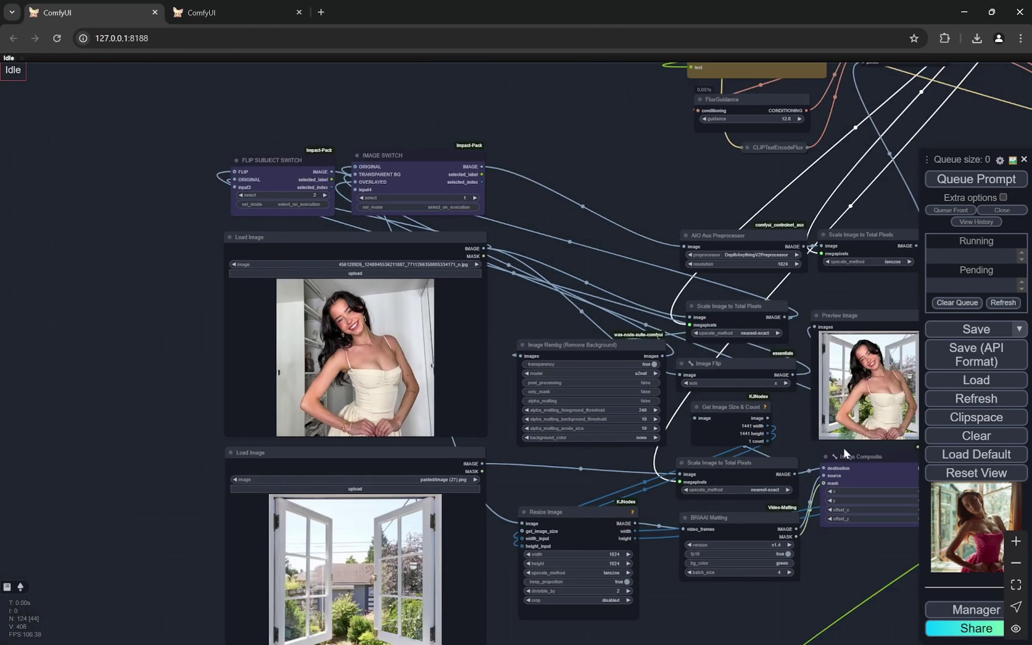
pyautogui.scroll(-3, 862, 449)
pyautogui.moveTo(843, 511); pyautogui.dragTo(740, 519)
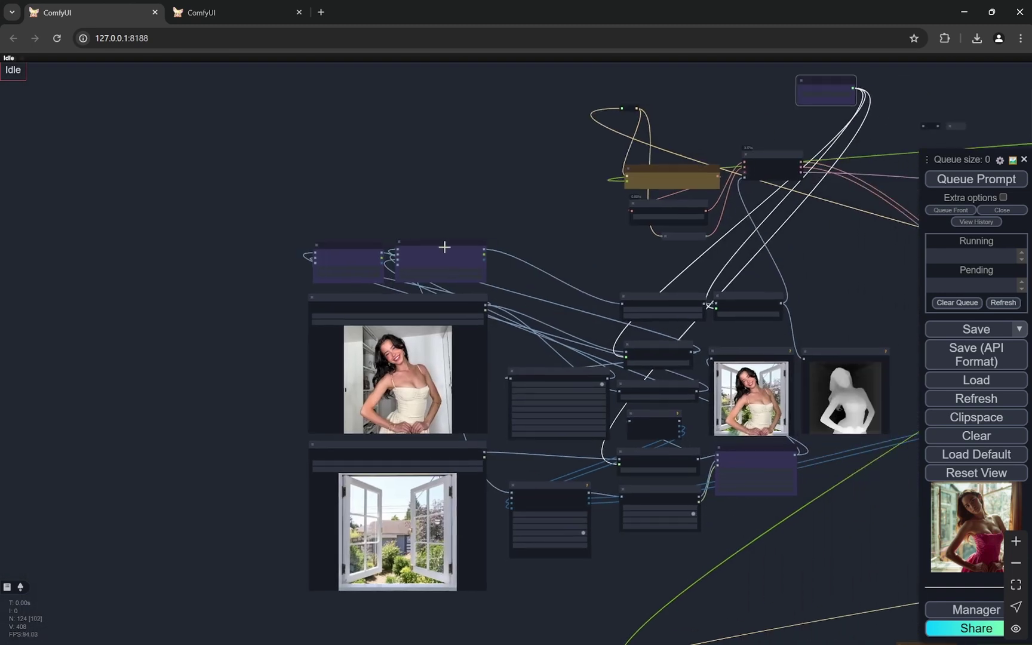
pyautogui.scroll(10, 385, 230)
pyautogui.scroll(-7, 577, 216)
pyautogui.moveTo(686, 357); pyautogui.dragTo(565, 166)
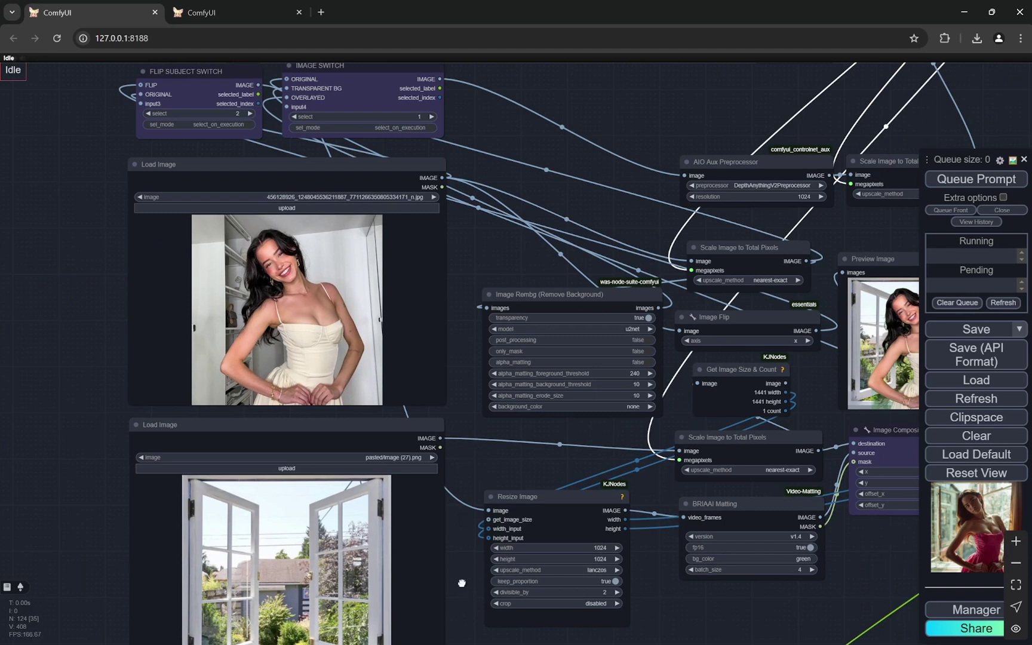
pyautogui.moveTo(467, 607); pyautogui.dragTo(408, 424)
pyautogui.moveTo(779, 406); pyautogui.dragTo(726, 493)
# Inspect the two switch nodes and the Preview Image and Image Composite outputs
pyautogui.moveTo(469, 212); pyautogui.dragTo(467, 156)
pyautogui.scroll(3, 489, 239)
pyautogui.scroll(-4, 482, 190)
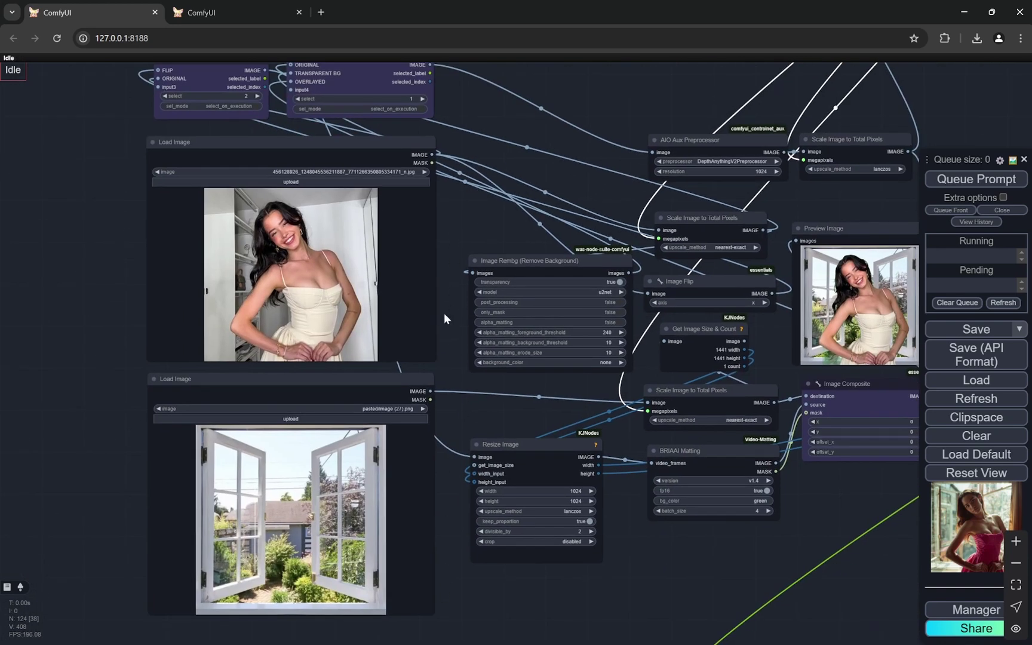
pyautogui.scroll(-6, 447, 237)
pyautogui.scroll(5, 843, 388)
pyautogui.scroll(5, 793, 309)
pyautogui.moveTo(793, 310); pyautogui.dragTo(666, 528)
pyautogui.scroll(5, 742, 295)
pyautogui.scroll(2, 751, 289)
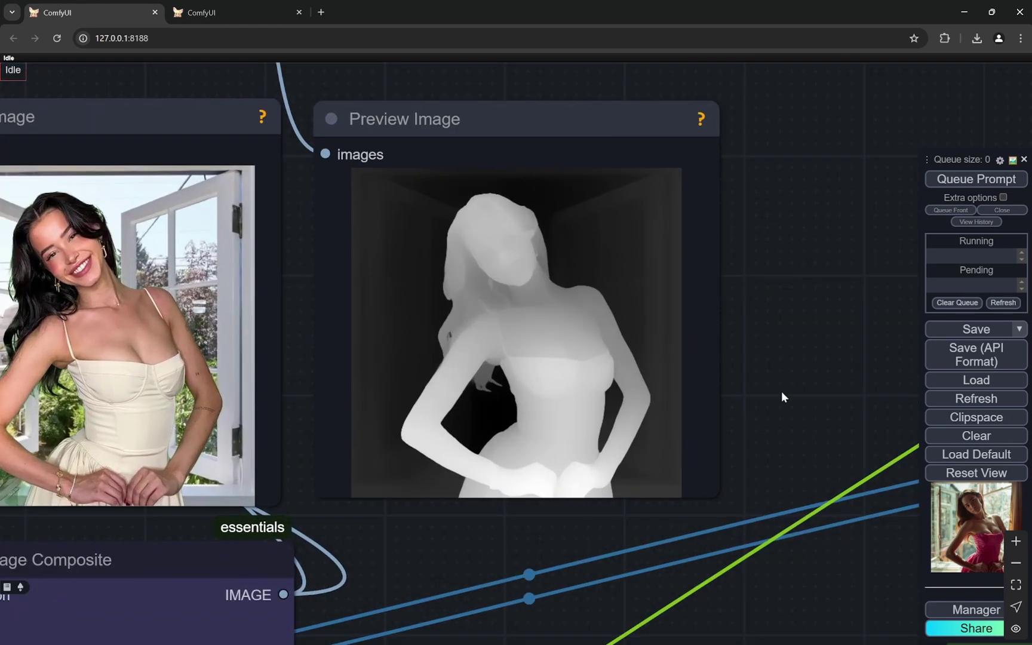
pyautogui.scroll(-4, 753, 328)
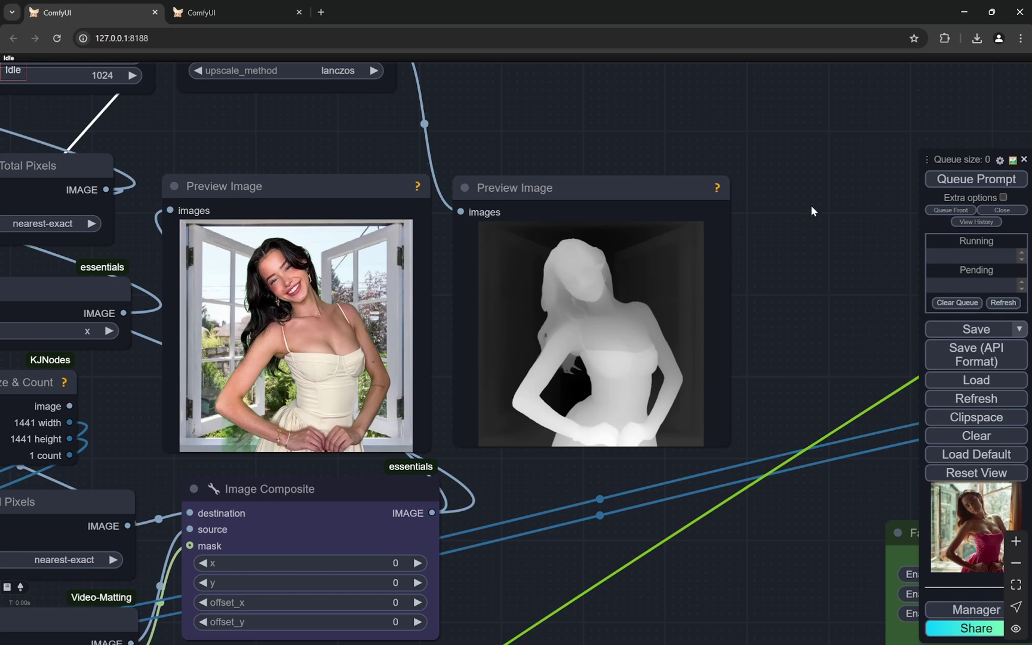
pyautogui.scroll(-3, 811, 205)
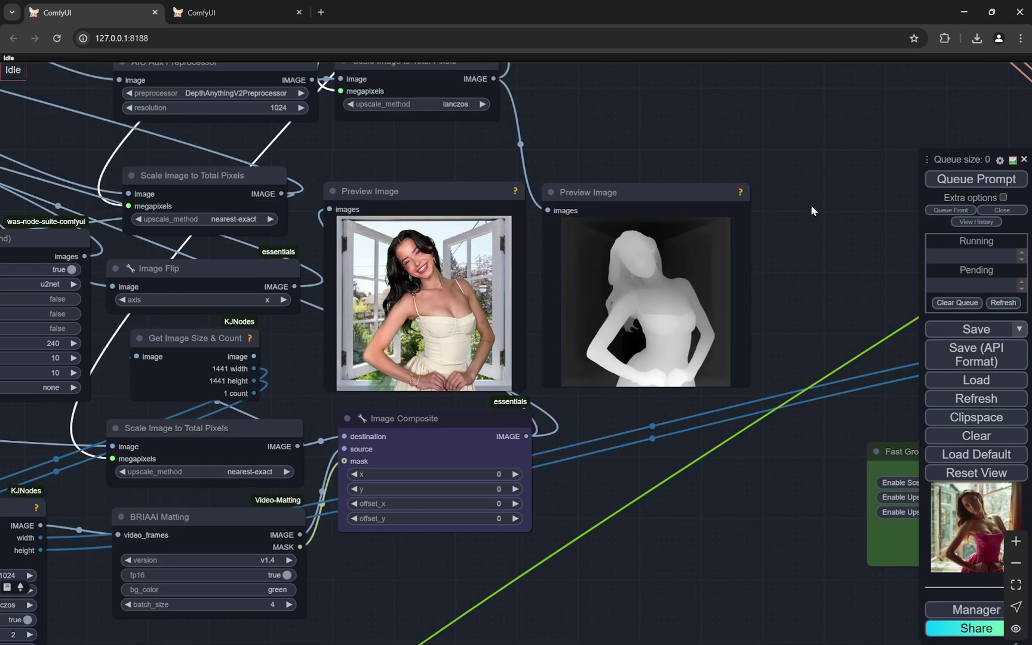
pyautogui.scroll(6, 811, 204)
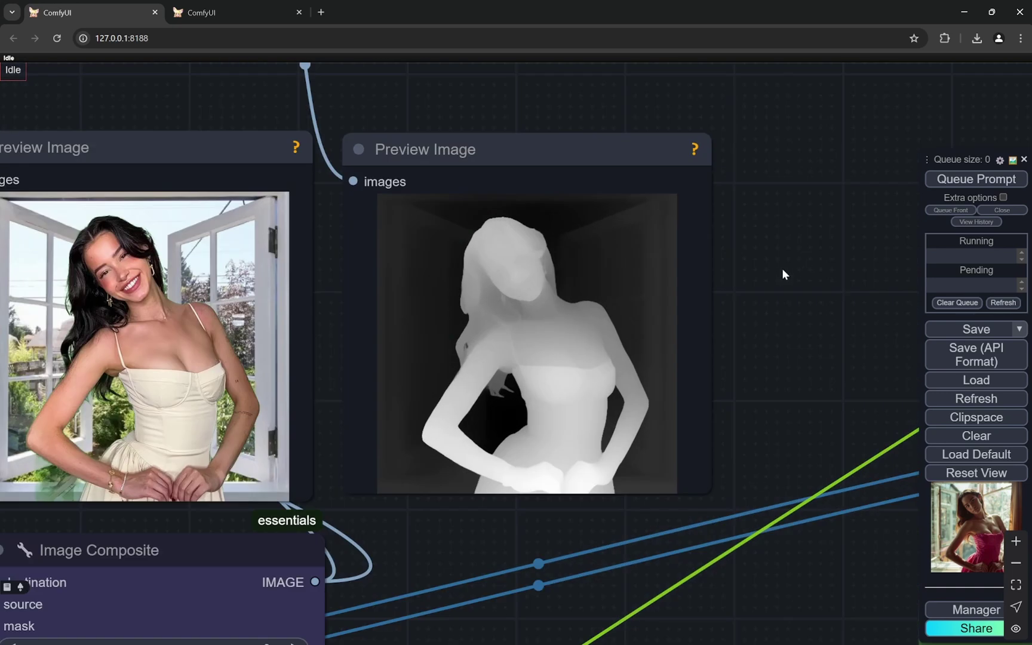
pyautogui.scroll(-2, 781, 276)
pyautogui.scroll(3, 781, 277)
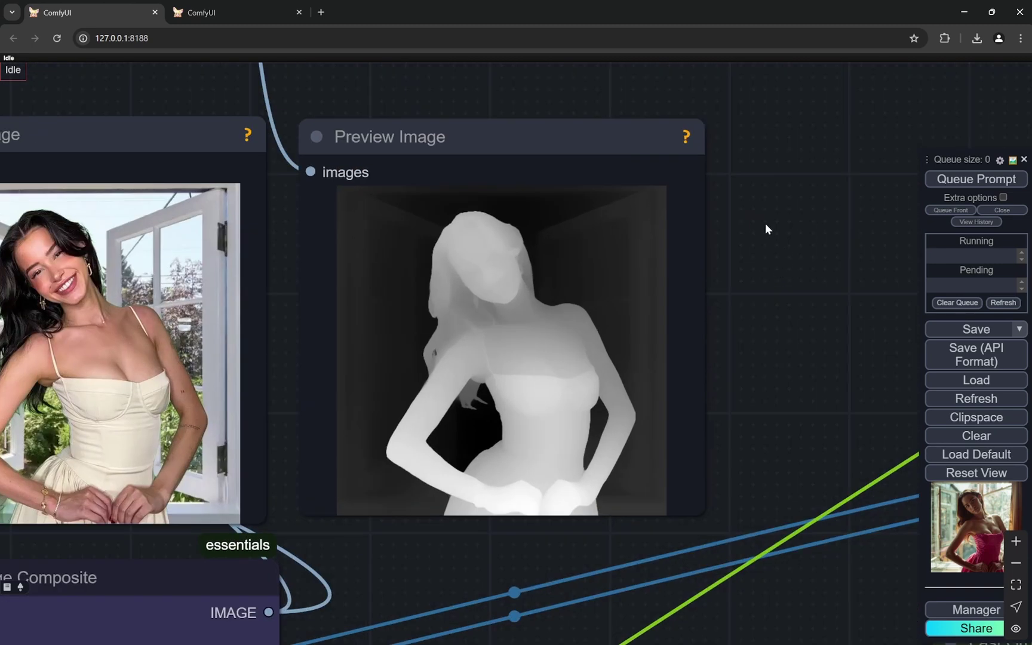
pyautogui.scroll(-6, 747, 298)
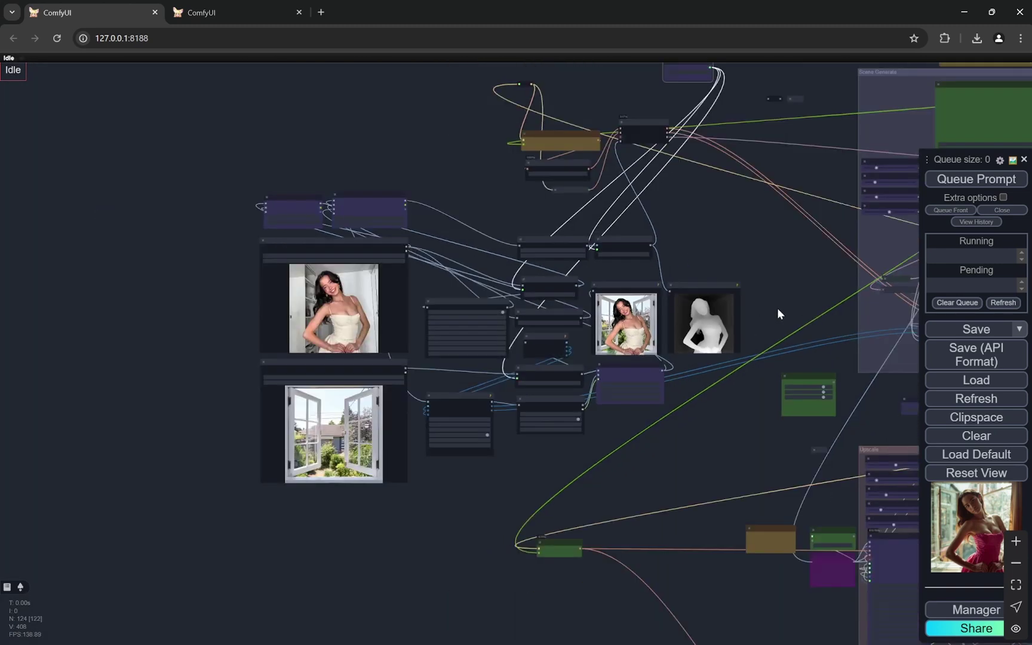
# Pan across the Scene Generate, Upscale and Flux Dev T2I generation settings
pyautogui.moveTo(777, 313); pyautogui.dragTo(140, 315)
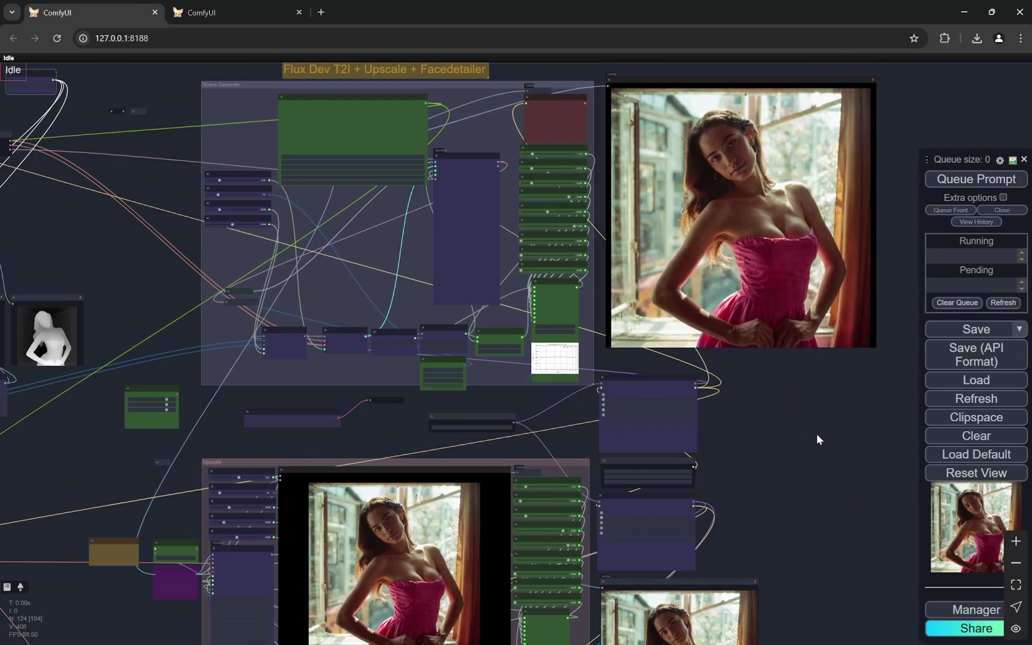
pyautogui.scroll(-4, 821, 436)
pyautogui.scroll(4, 296, 262)
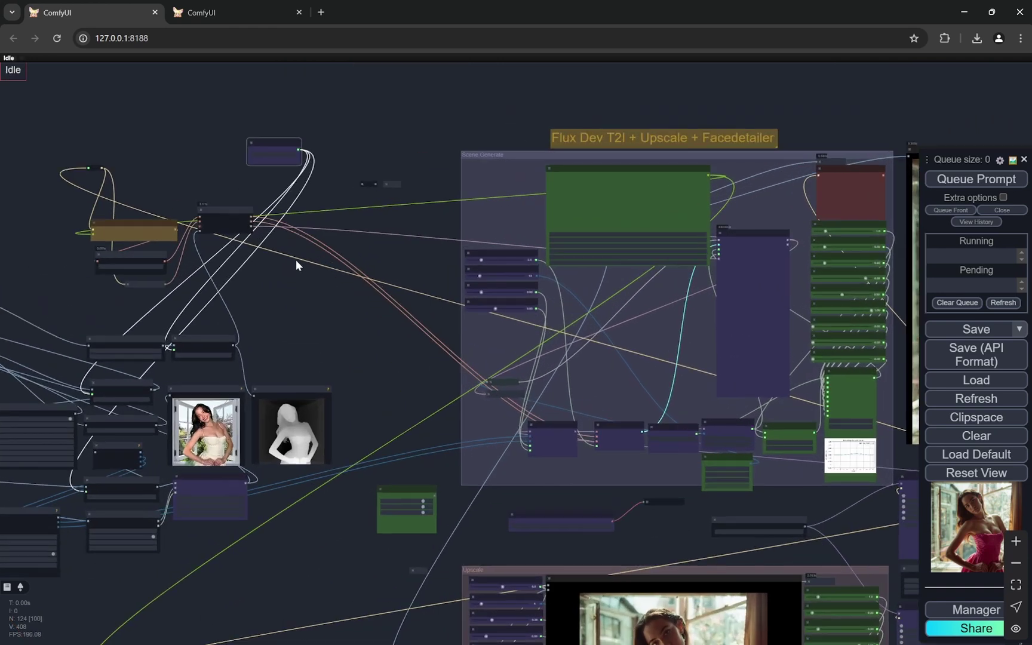
pyautogui.scroll(6, 334, 256)
pyautogui.moveTo(430, 239); pyautogui.dragTo(247, 229)
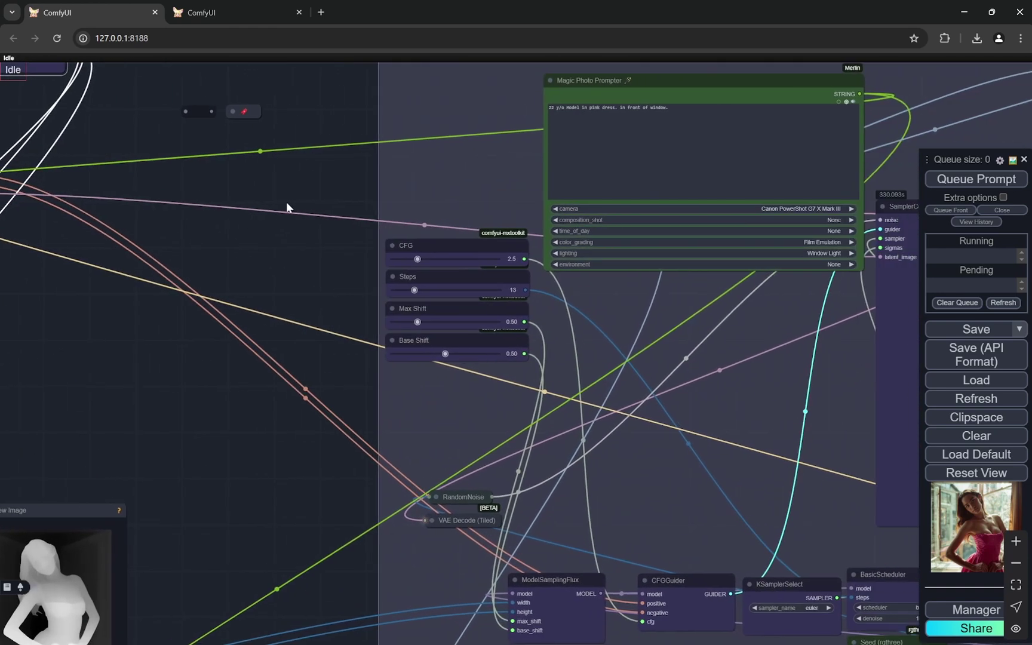
pyautogui.scroll(-9, 233, 207)
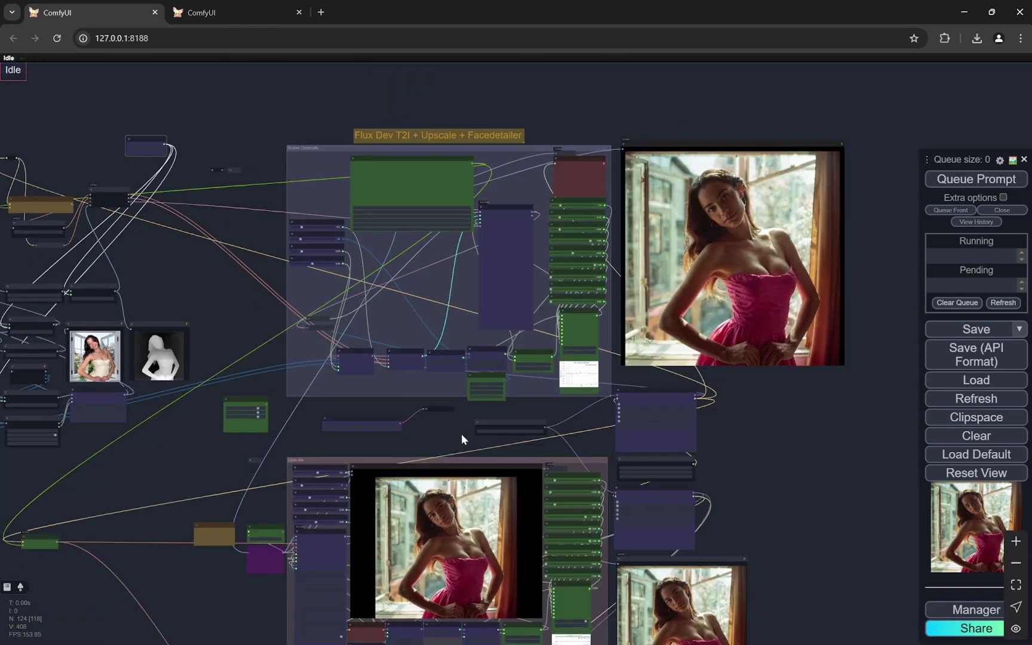
pyautogui.scroll(12, 158, 391)
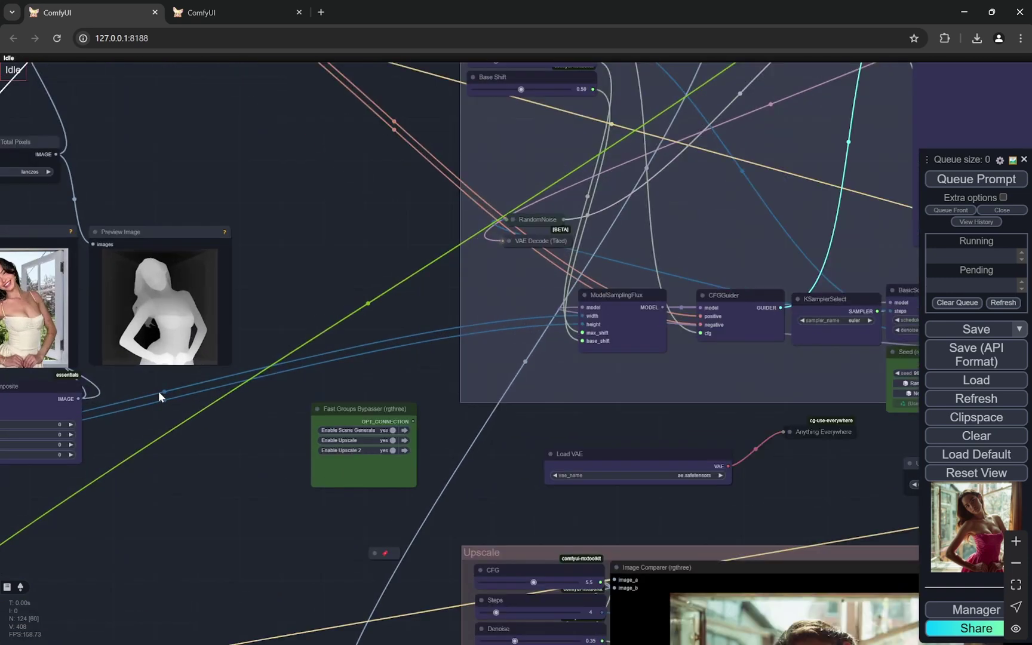
pyautogui.scroll(-4, 291, 227)
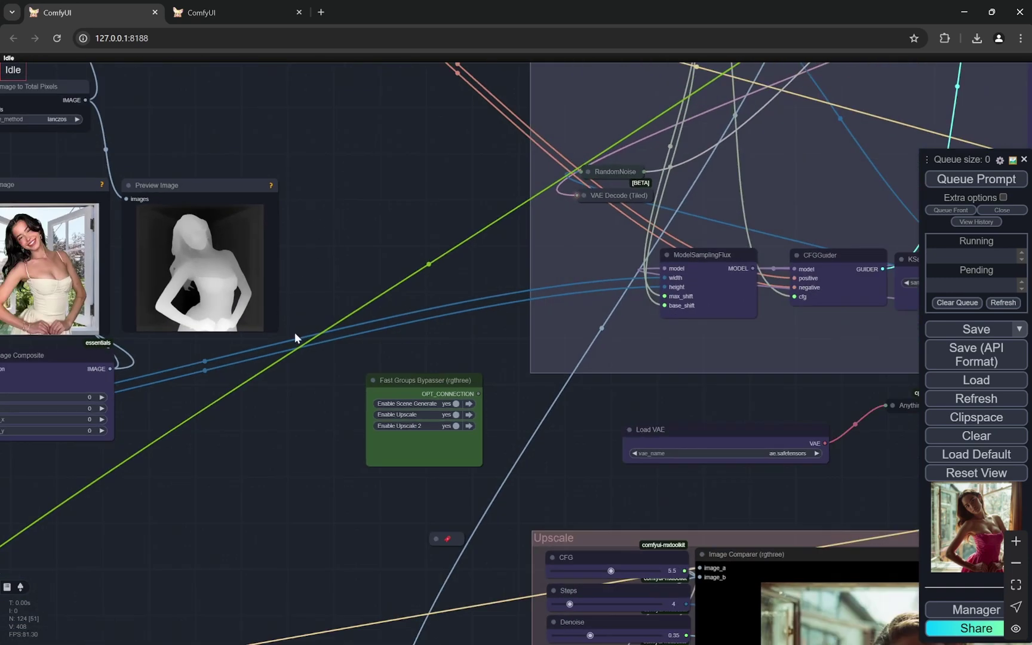
pyautogui.scroll(-3, 294, 338)
pyautogui.moveTo(725, 426); pyautogui.dragTo(596, 375)
pyautogui.scroll(10, 716, 392)
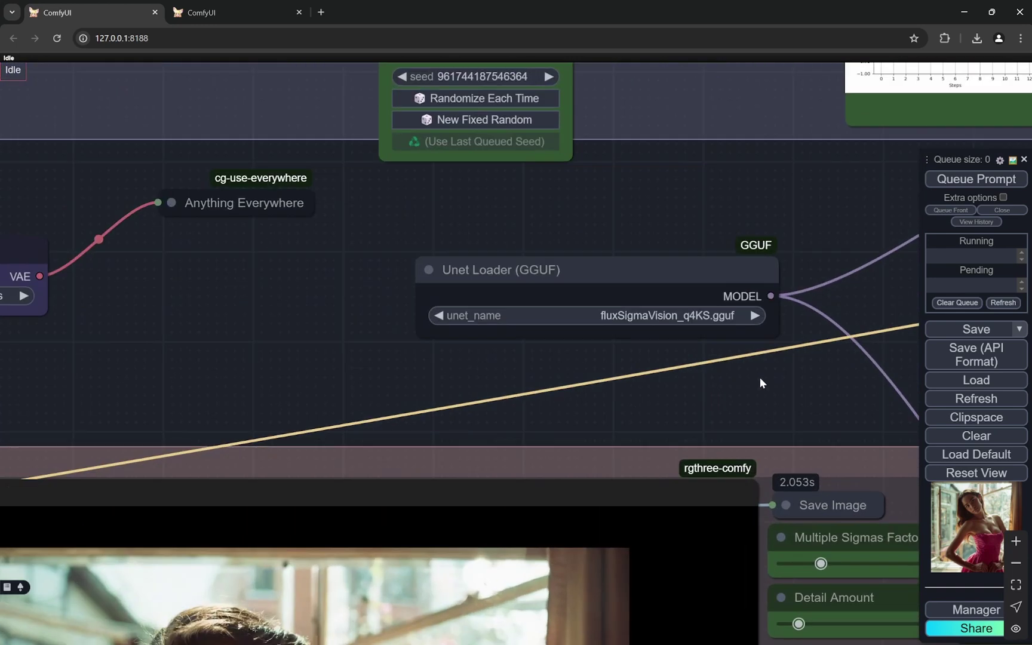
# Pass the Unet Loader (GGUF) and Power Lora Loader, then zoom out to the whole workflow
pyautogui.moveTo(740, 374); pyautogui.dragTo(419, 315)
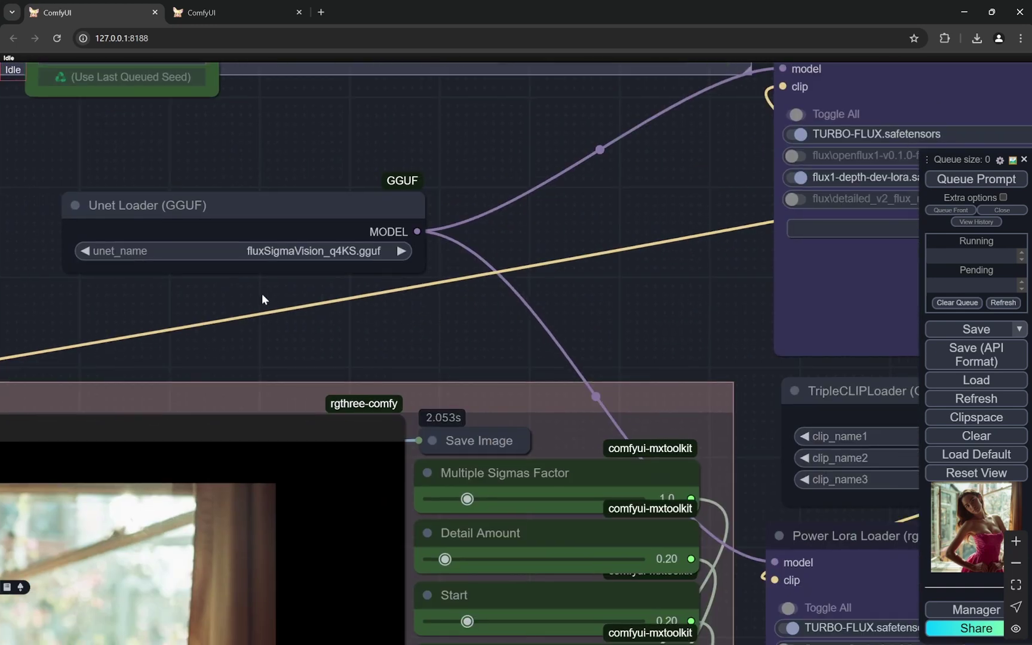
pyautogui.scroll(-3, 263, 298)
pyautogui.scroll(5, 747, 253)
pyautogui.moveTo(737, 251); pyautogui.dragTo(886, 269)
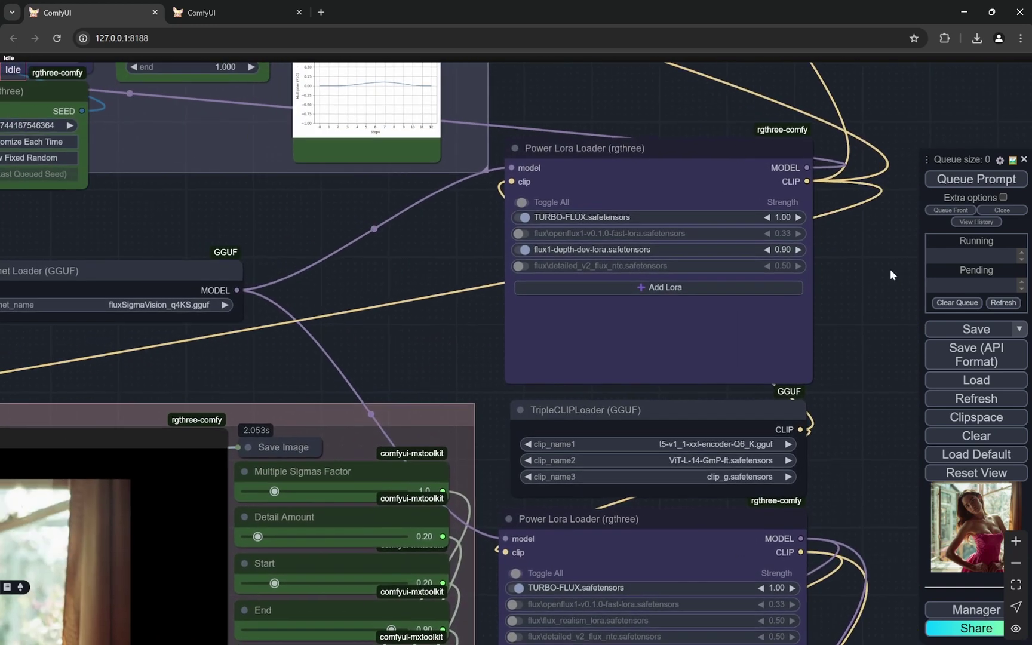
pyautogui.scroll(5, 874, 267)
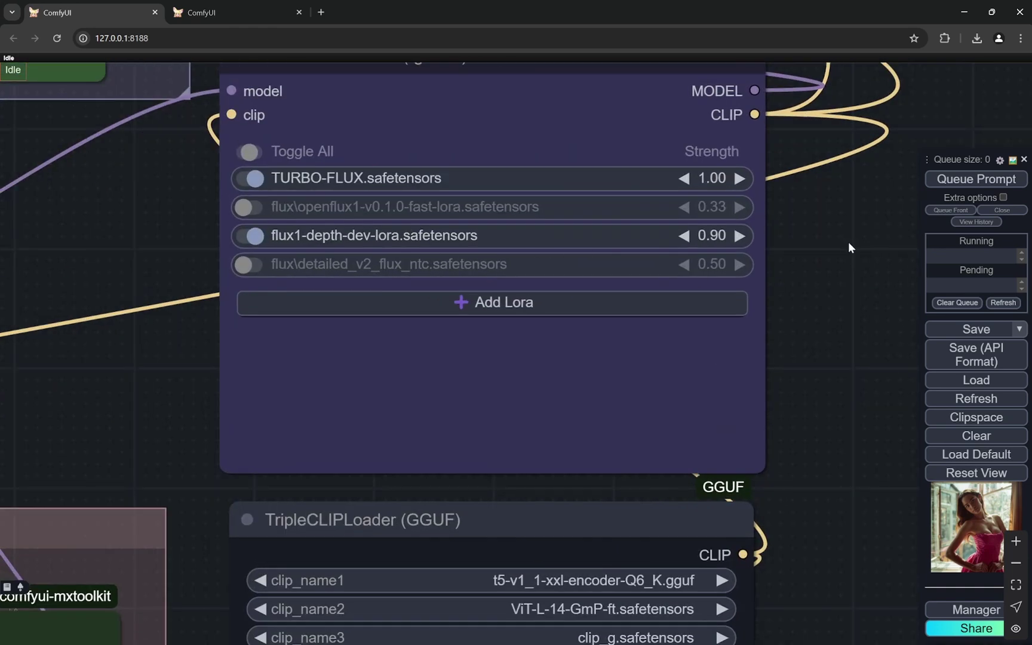
pyautogui.scroll(4, 845, 240)
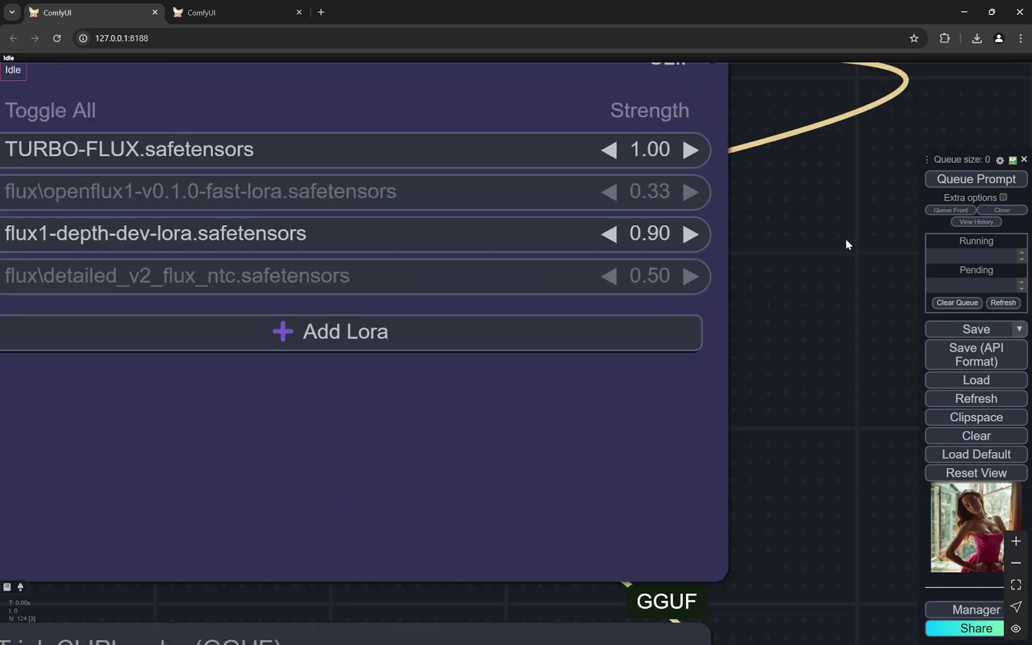
pyautogui.scroll(-8, 847, 238)
pyautogui.moveTo(849, 238); pyautogui.dragTo(865, 573)
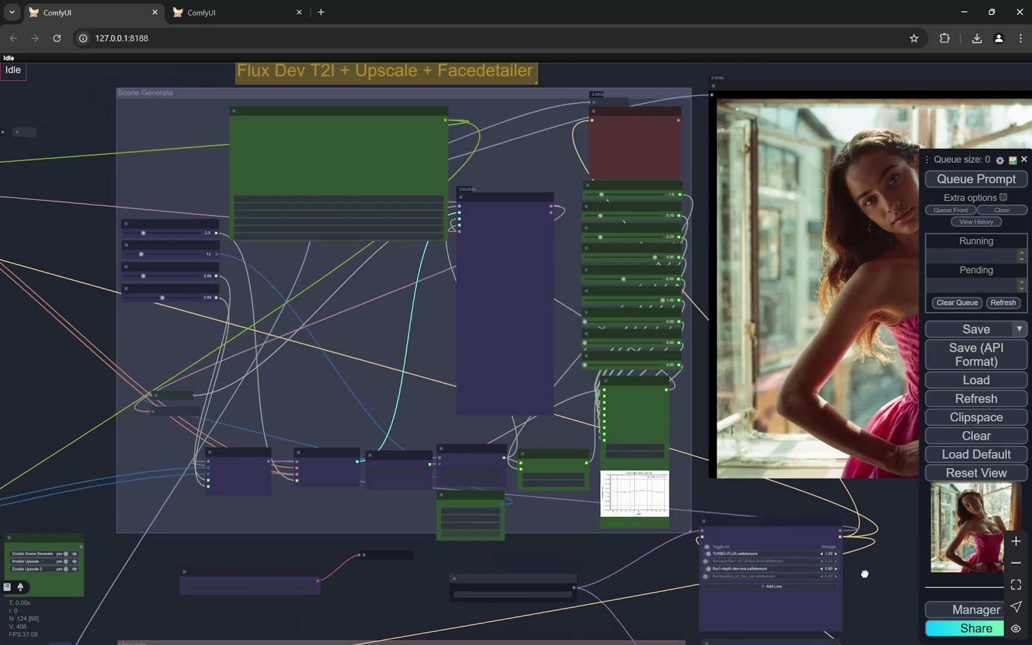
pyautogui.moveTo(470, 579); pyautogui.dragTo(658, 642)
pyautogui.scroll(7, 249, 282)
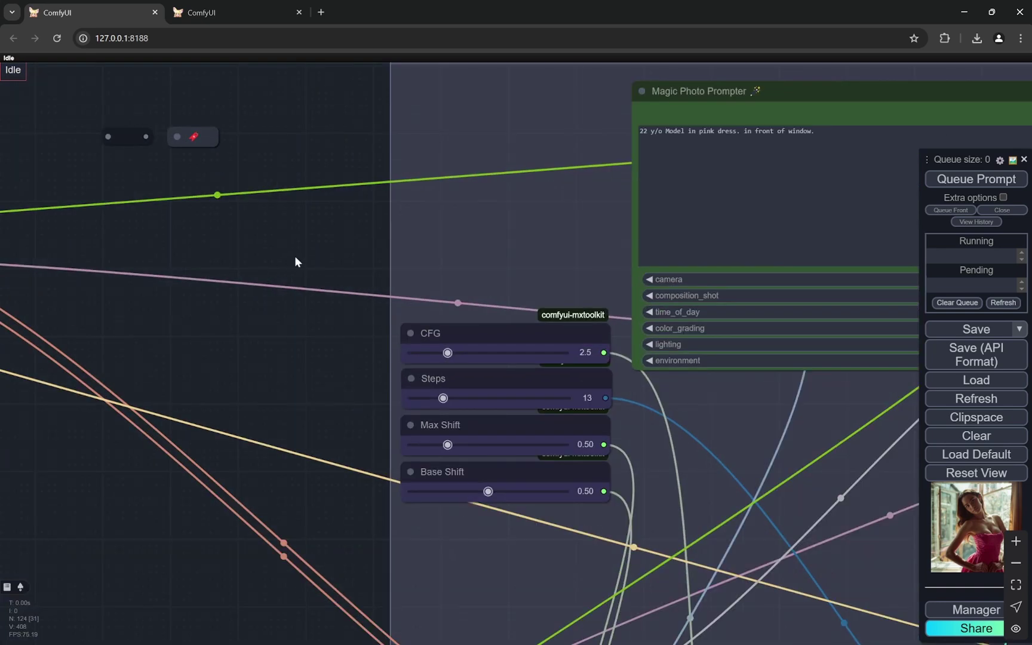
pyautogui.moveTo(296, 261); pyautogui.dragTo(128, 303)
pyautogui.scroll(3, 186, 271)
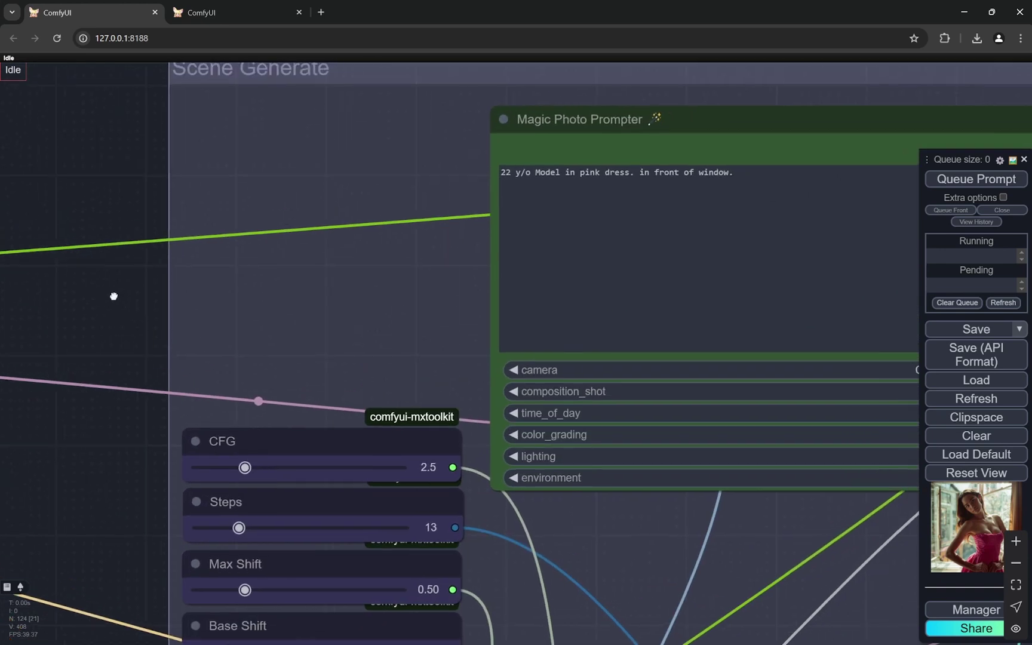
pyautogui.moveTo(412, 263); pyautogui.dragTo(253, 260)
pyautogui.scroll(1, 251, 261)
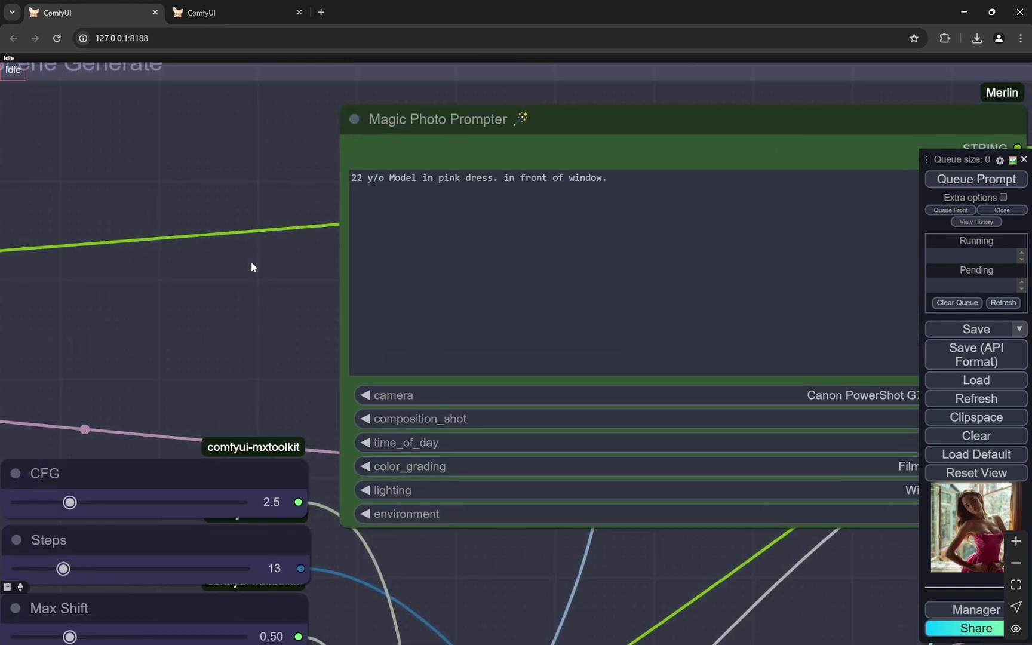
pyautogui.scroll(-6, 251, 261)
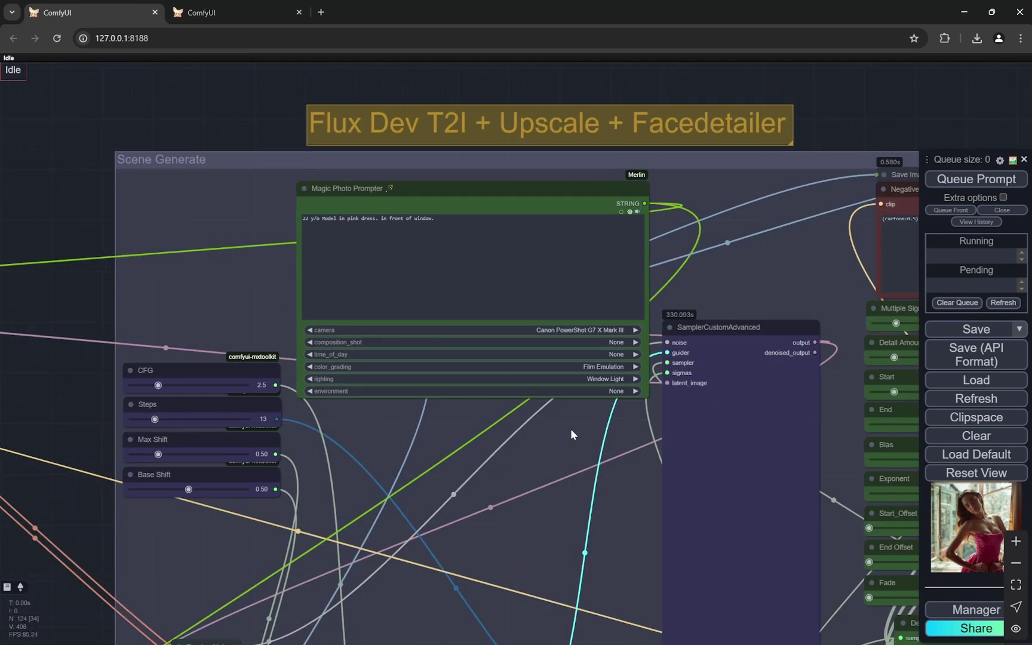
pyautogui.scroll(7, 571, 429)
pyautogui.scroll(-3, 603, 417)
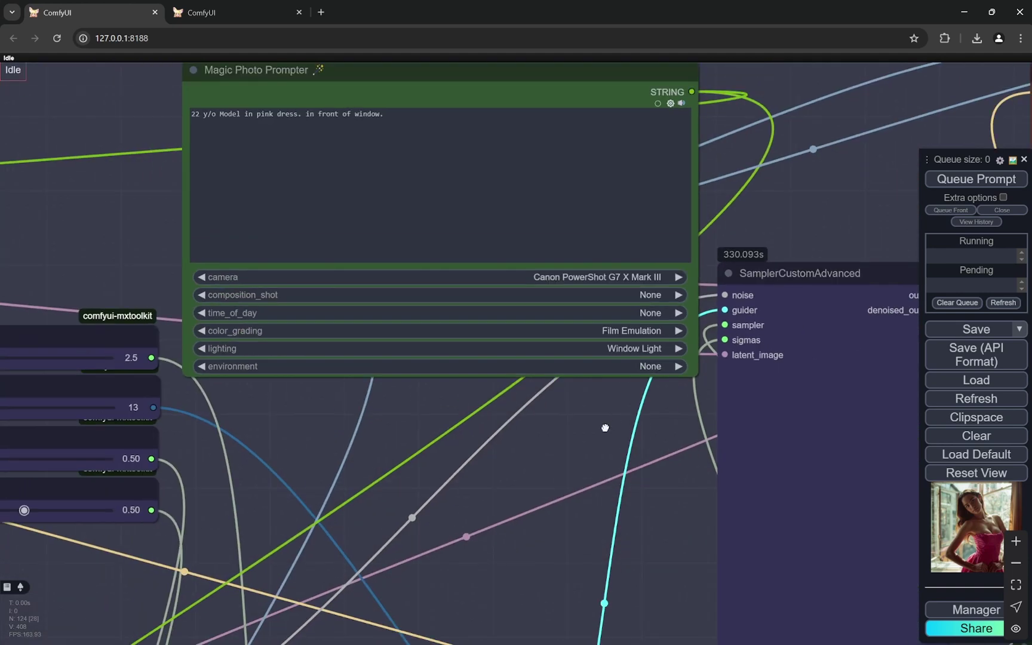
pyautogui.scroll(3, 613, 413)
pyautogui.scroll(1, 614, 414)
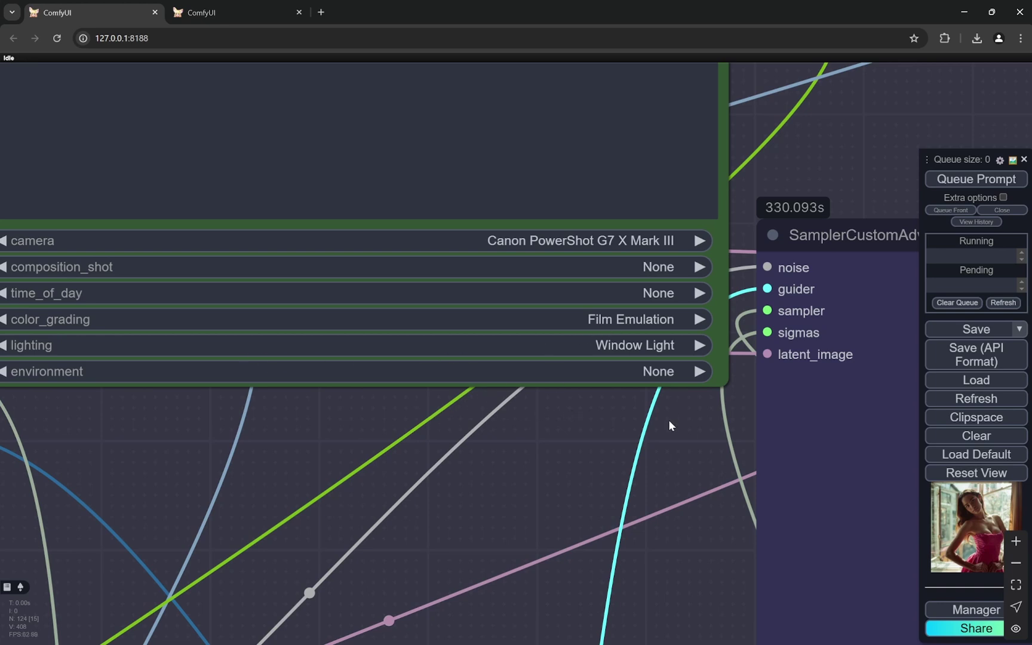
pyautogui.scroll(-5, 556, 435)
# Zoom in on the first portrait preview and the Detail Daemon nodes to inspect them
pyautogui.scroll(2, 701, 197)
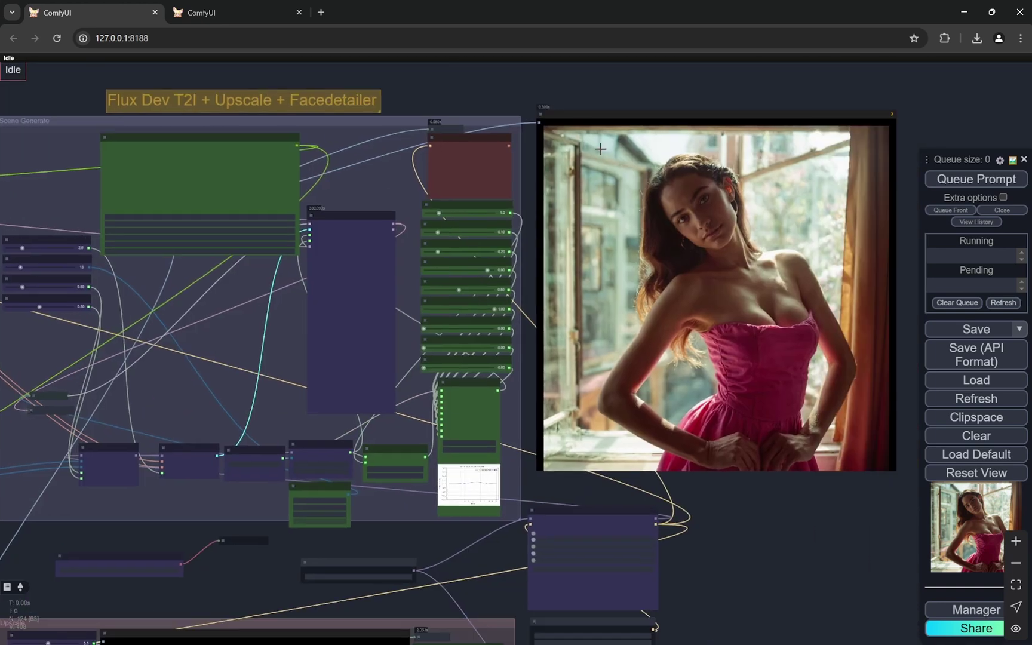
pyautogui.scroll(4, 701, 197)
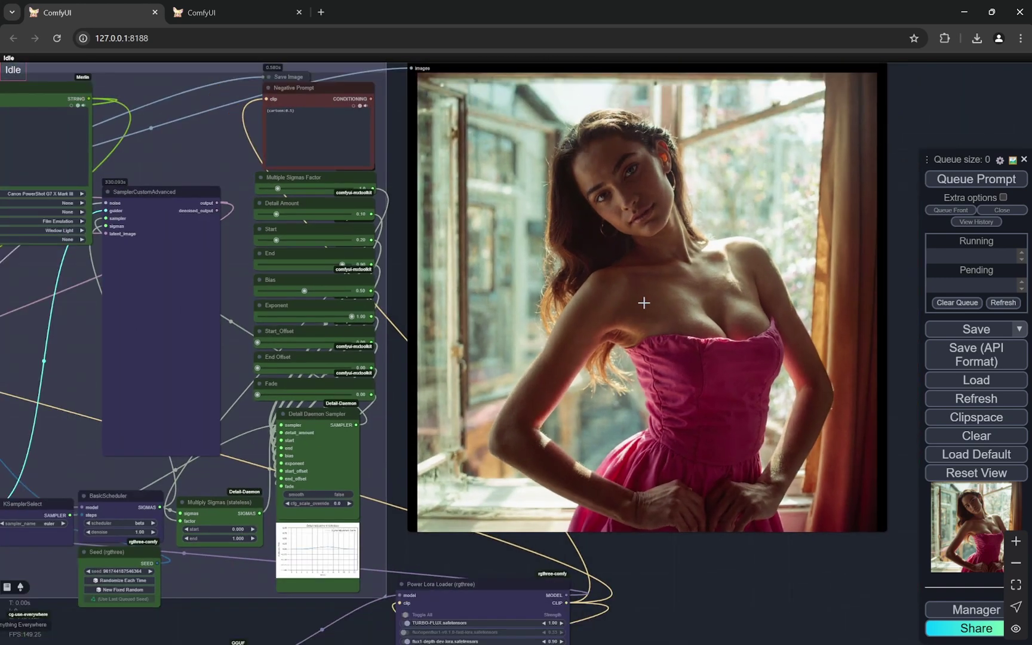
pyautogui.scroll(-1, 642, 305)
pyautogui.scroll(3, 684, 276)
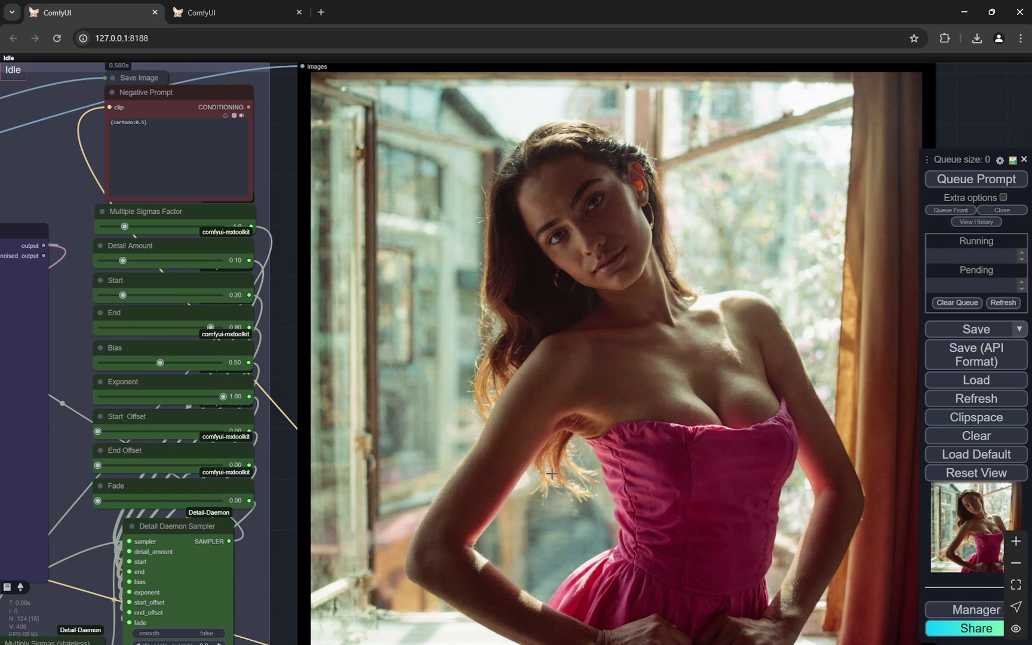
pyautogui.scroll(-4, 573, 317)
pyautogui.scroll(5, 839, 260)
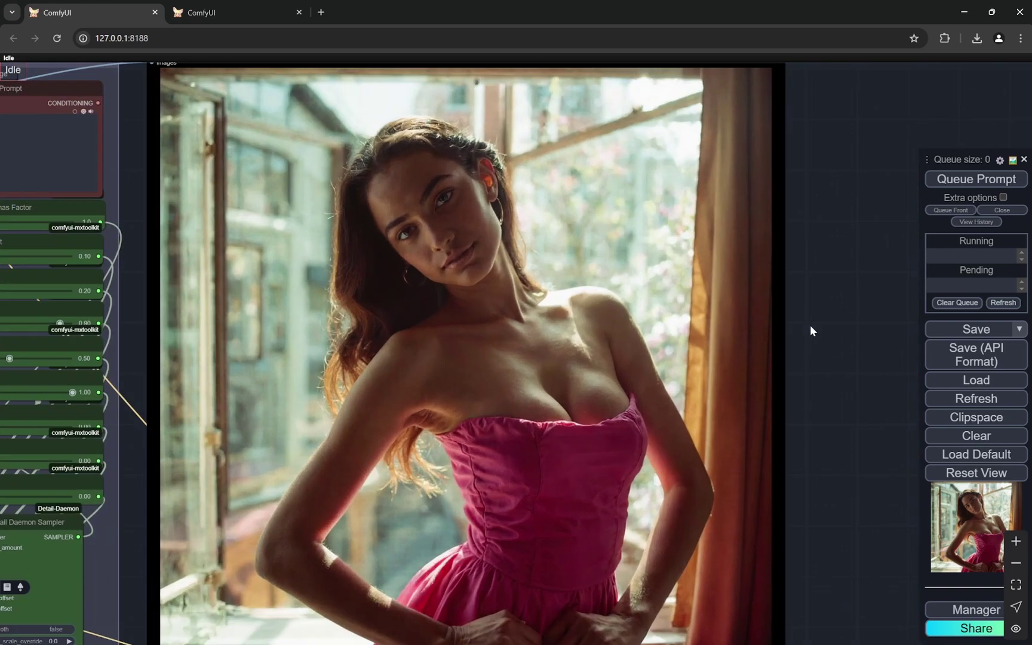
pyautogui.scroll(-2, 811, 329)
pyautogui.moveTo(823, 329); pyautogui.dragTo(836, 293)
pyautogui.scroll(1, 837, 293)
pyautogui.scroll(1, 839, 293)
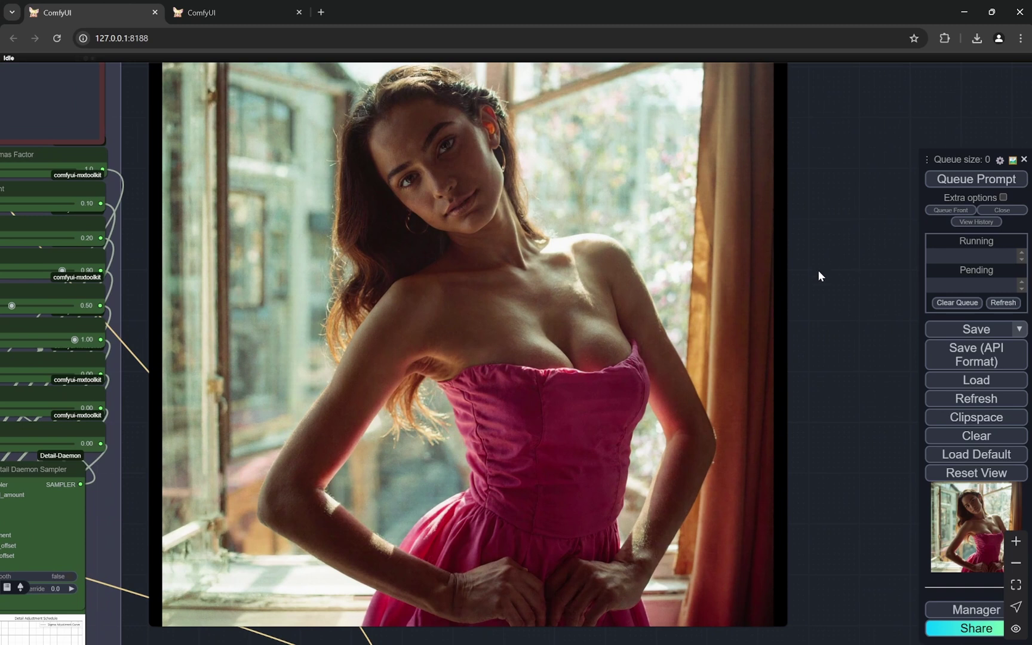
# Zoom out and move to the Upscale group's pink-dress portrait comparison
pyautogui.scroll(3, 705, 264)
pyautogui.scroll(6, 342, 237)
pyautogui.scroll(-3, 552, 270)
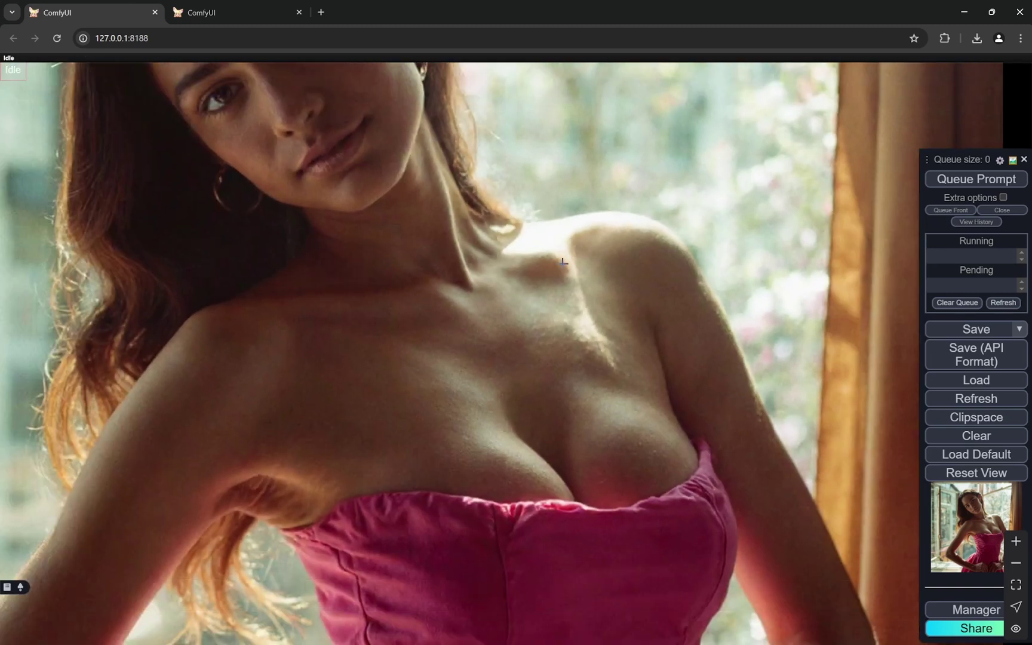
pyautogui.scroll(-2, 607, 229)
pyautogui.scroll(-2, 609, 228)
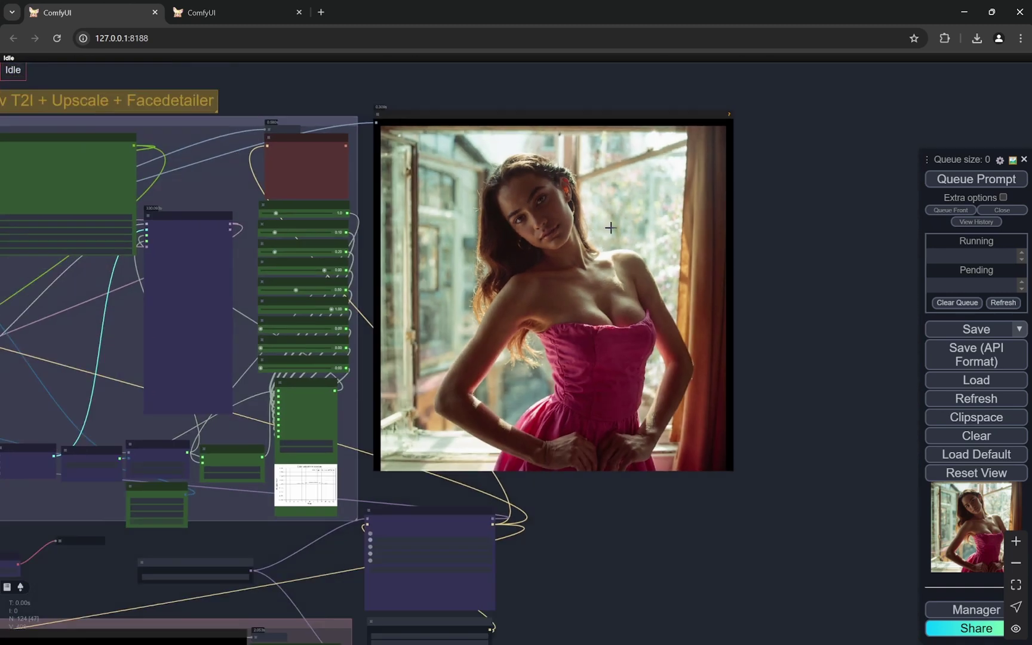
pyautogui.scroll(9, 271, 503)
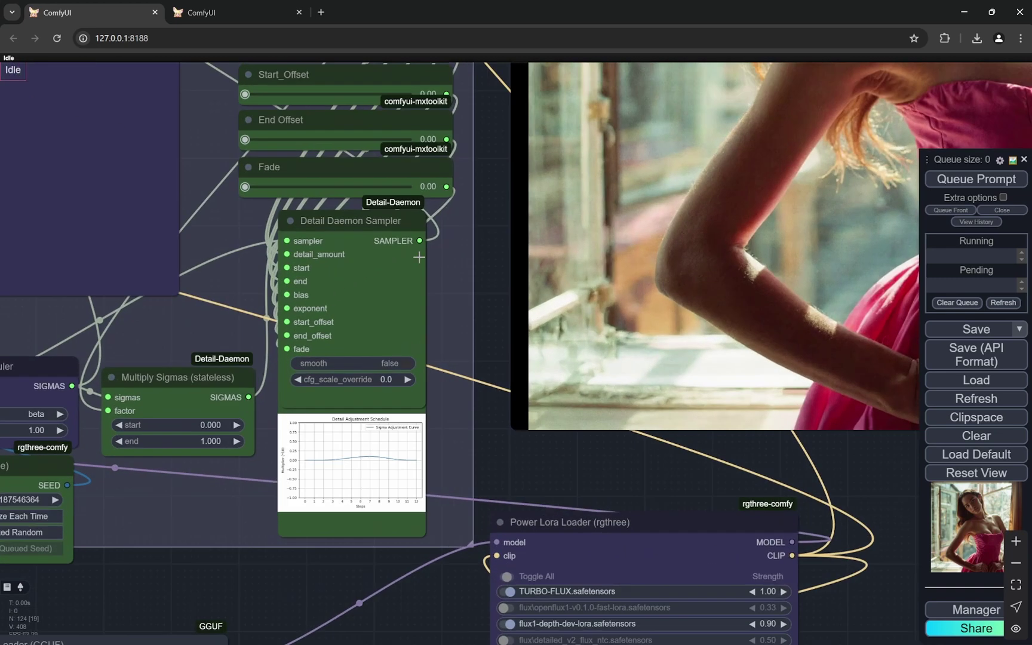
pyautogui.scroll(-5, 454, 269)
pyautogui.scroll(-5, 723, 427)
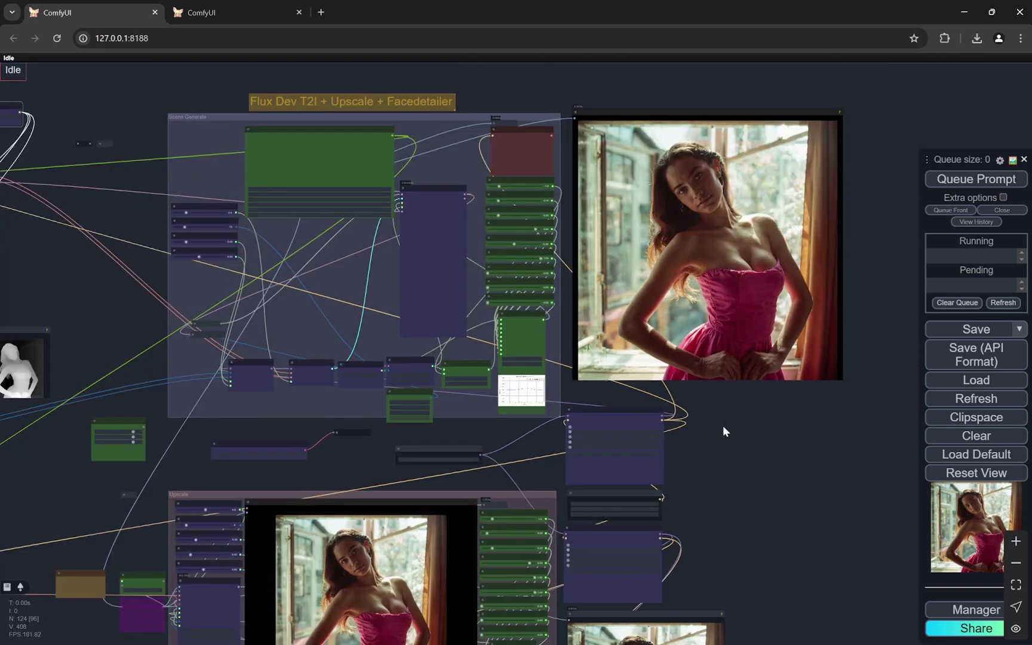
pyautogui.scroll(4, 752, 431)
pyautogui.moveTo(728, 521); pyautogui.dragTo(844, 184)
pyautogui.scroll(8, 244, 182)
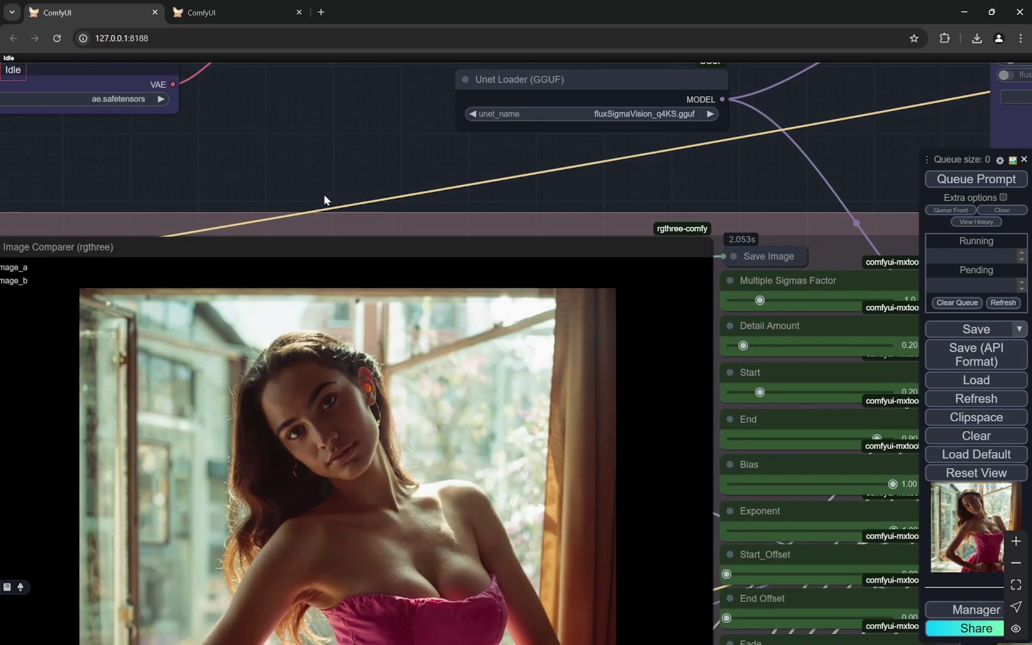
pyautogui.scroll(12, 546, 345)
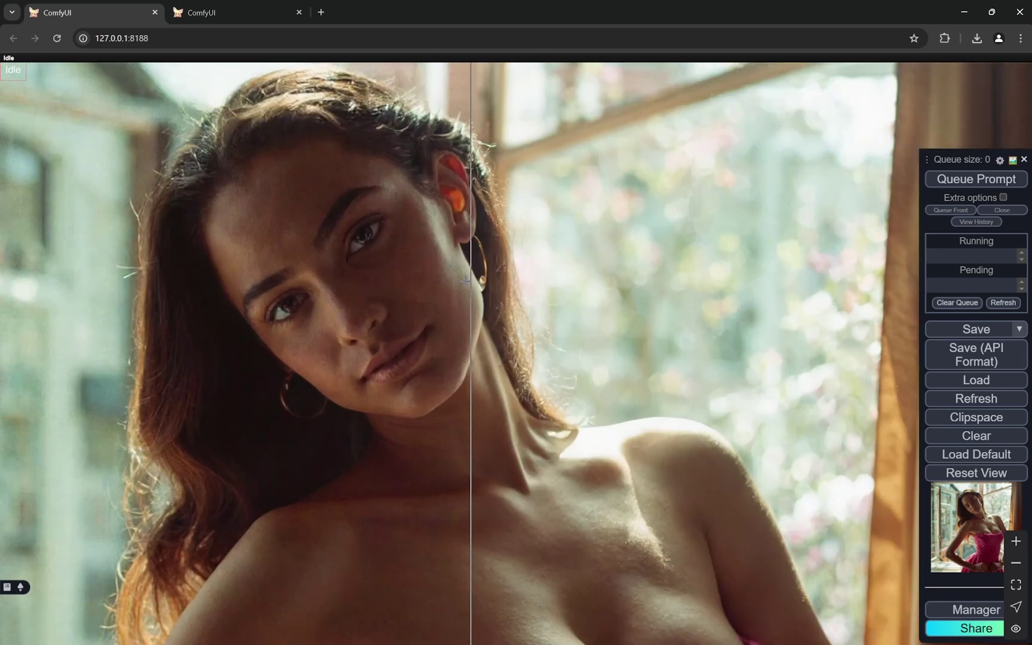
pyautogui.scroll(6, 184, 238)
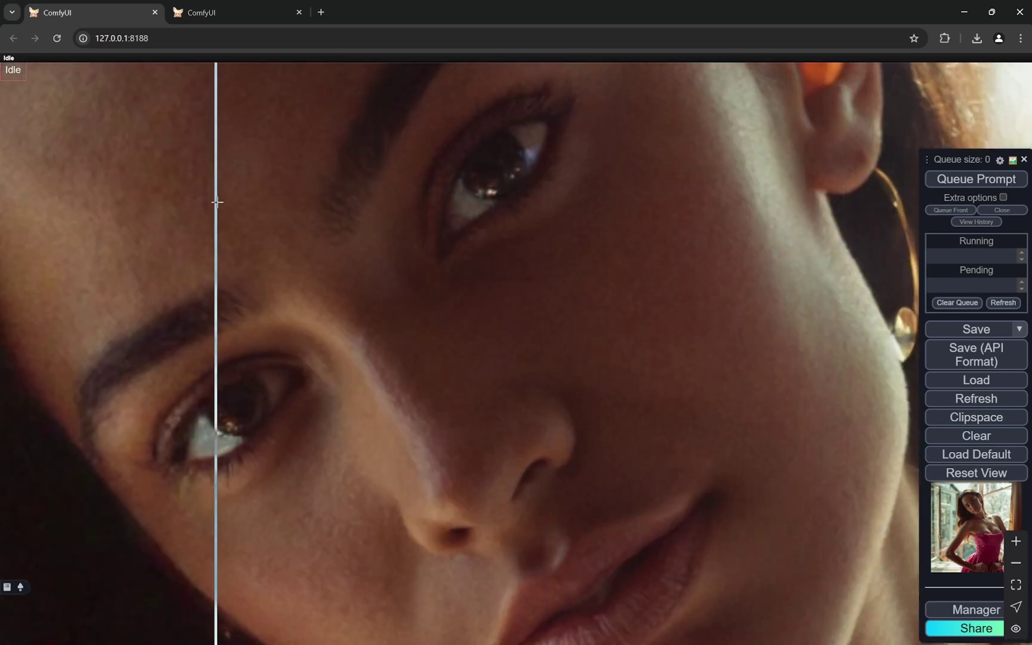
pyautogui.scroll(-7, 215, 185)
pyautogui.scroll(-4, 769, 235)
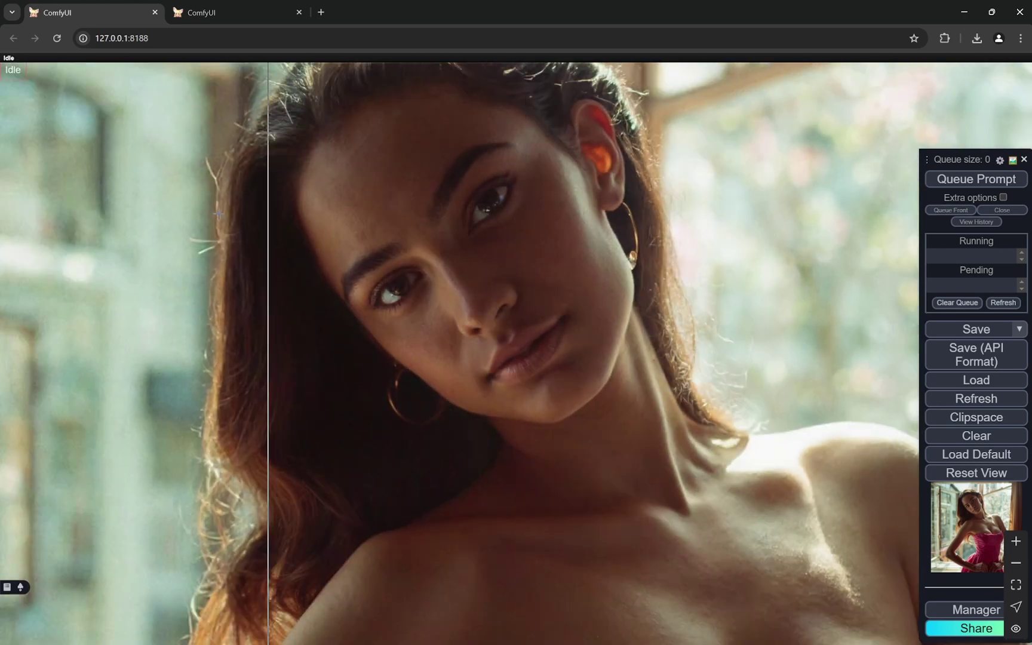
pyautogui.scroll(-2, 164, 212)
pyautogui.scroll(-1, 742, 207)
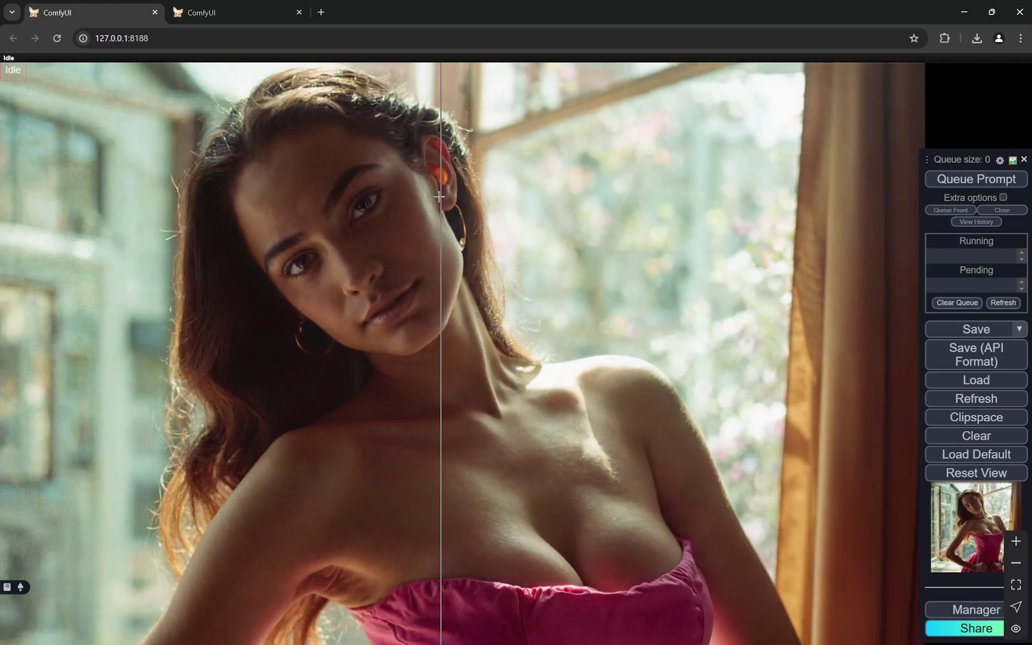
pyautogui.scroll(-3, 549, 219)
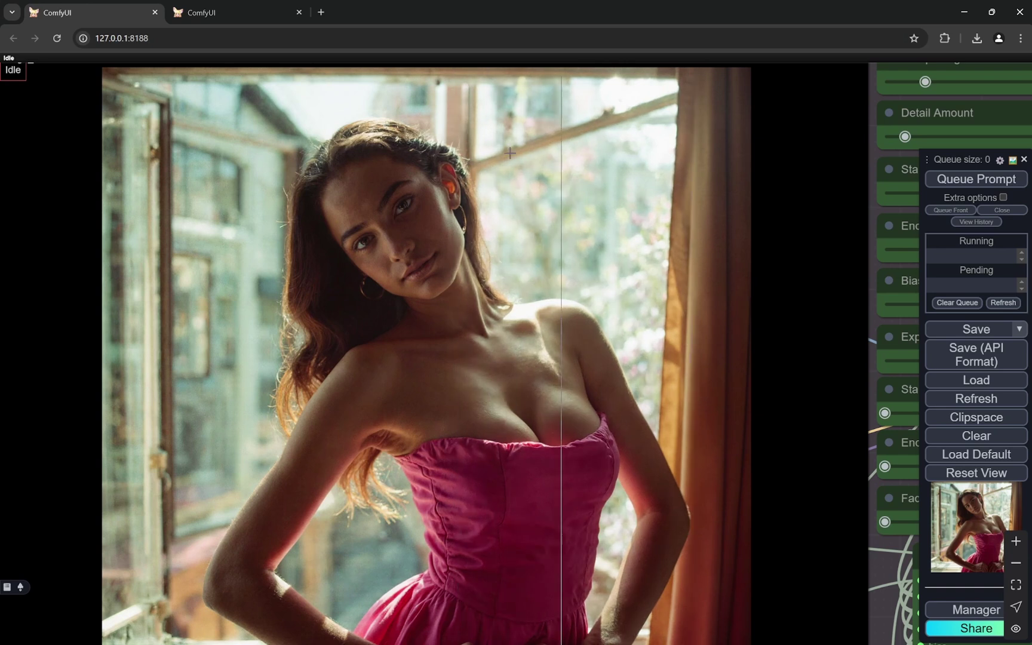
pyautogui.scroll(-5, 523, 149)
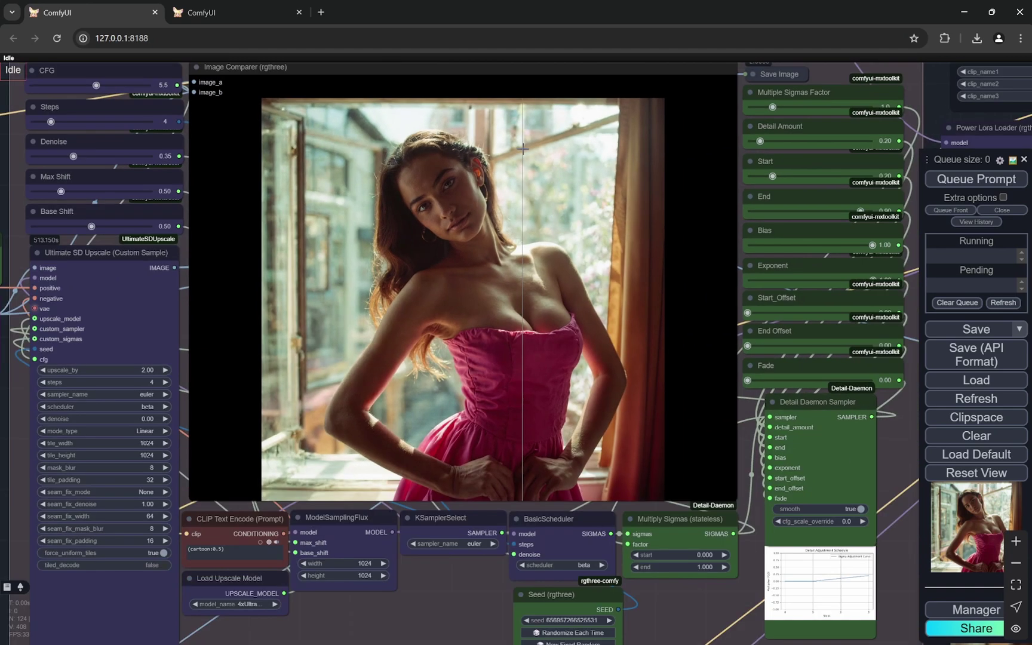
pyautogui.scroll(8, 485, 200)
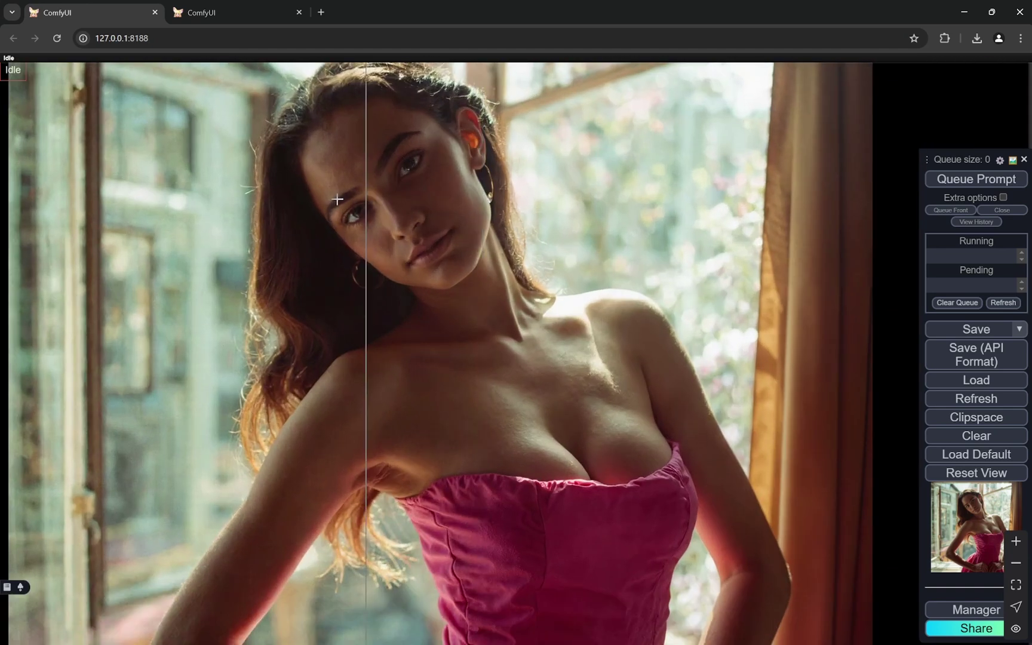
pyautogui.scroll(10, 346, 245)
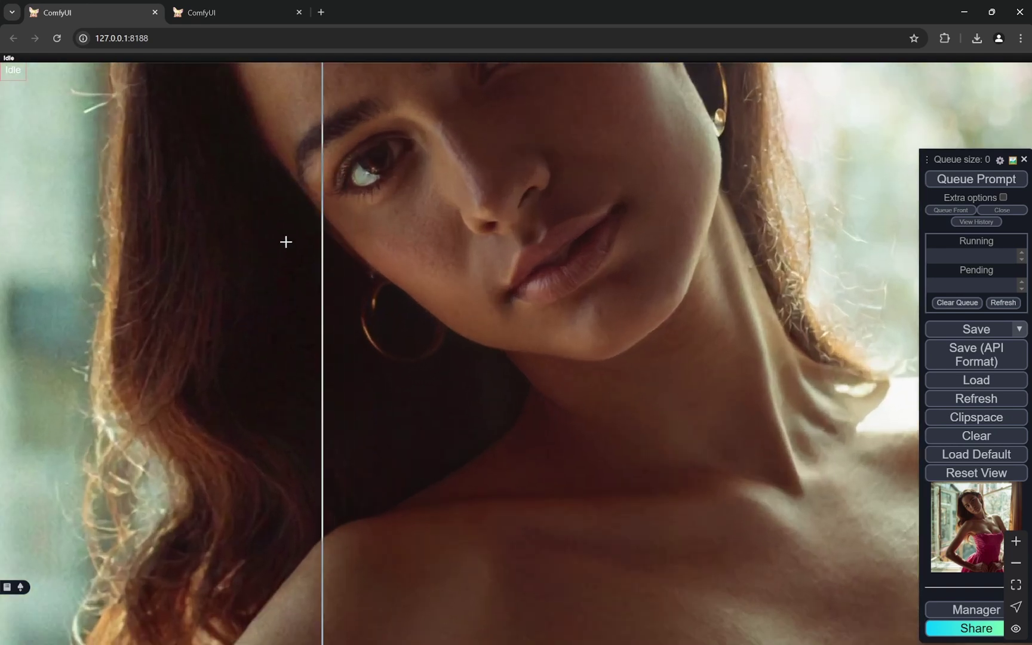
pyautogui.scroll(4, 741, 248)
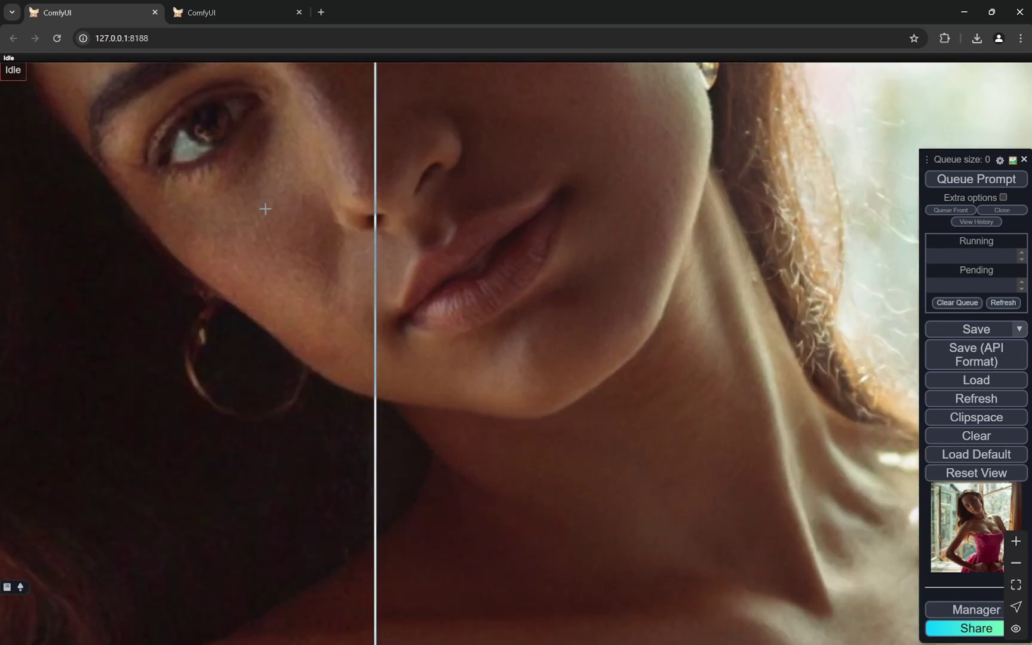
pyautogui.scroll(-5, 116, 196)
pyautogui.scroll(-8, 244, 306)
pyautogui.scroll(6, 337, 389)
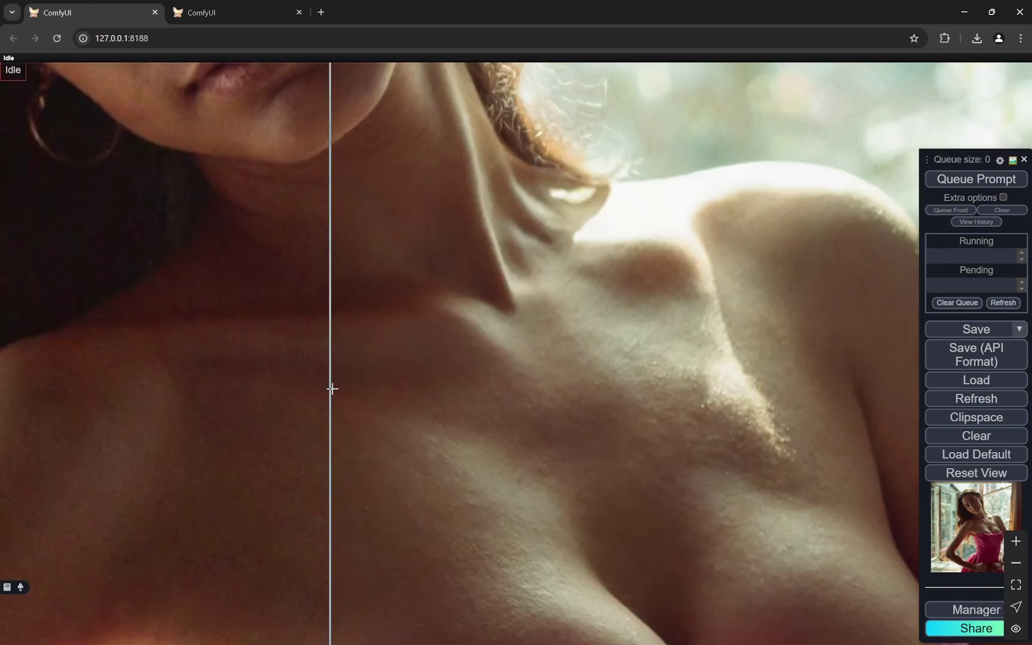
pyautogui.scroll(5, 520, 449)
pyautogui.scroll(-5, 328, 430)
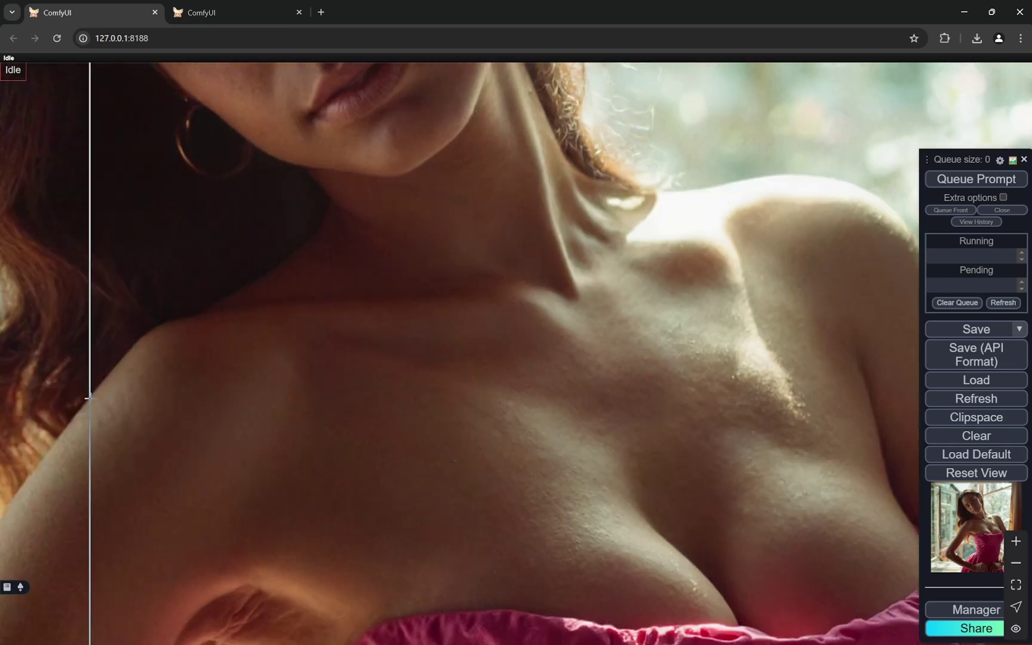
pyautogui.scroll(-6, 232, 371)
pyautogui.scroll(-4, 492, 370)
pyautogui.scroll(15, 406, 519)
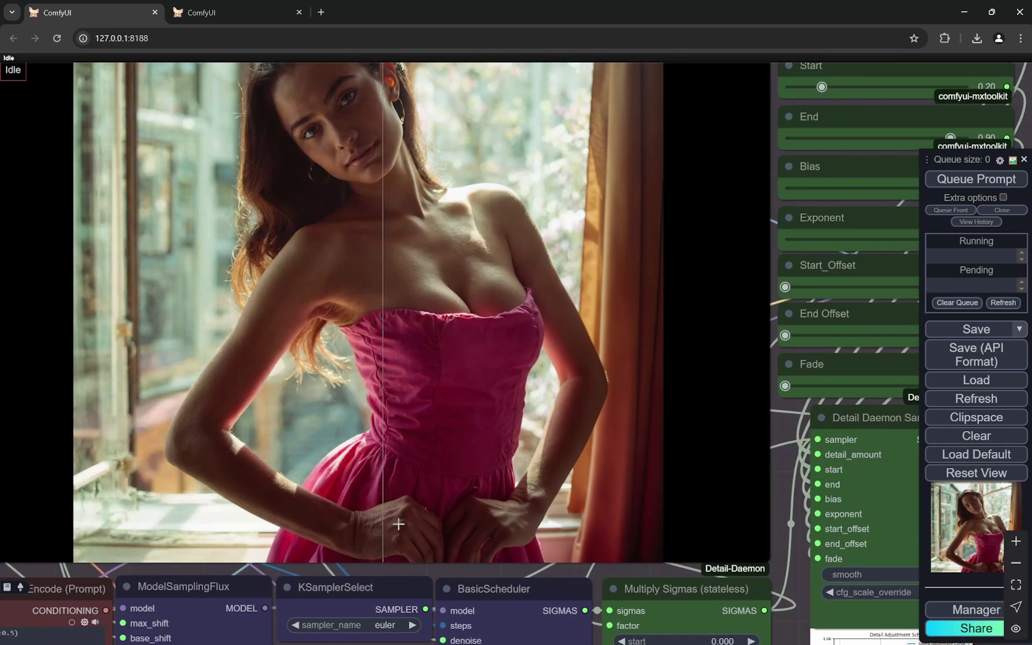
pyautogui.scroll(-3, 581, 253)
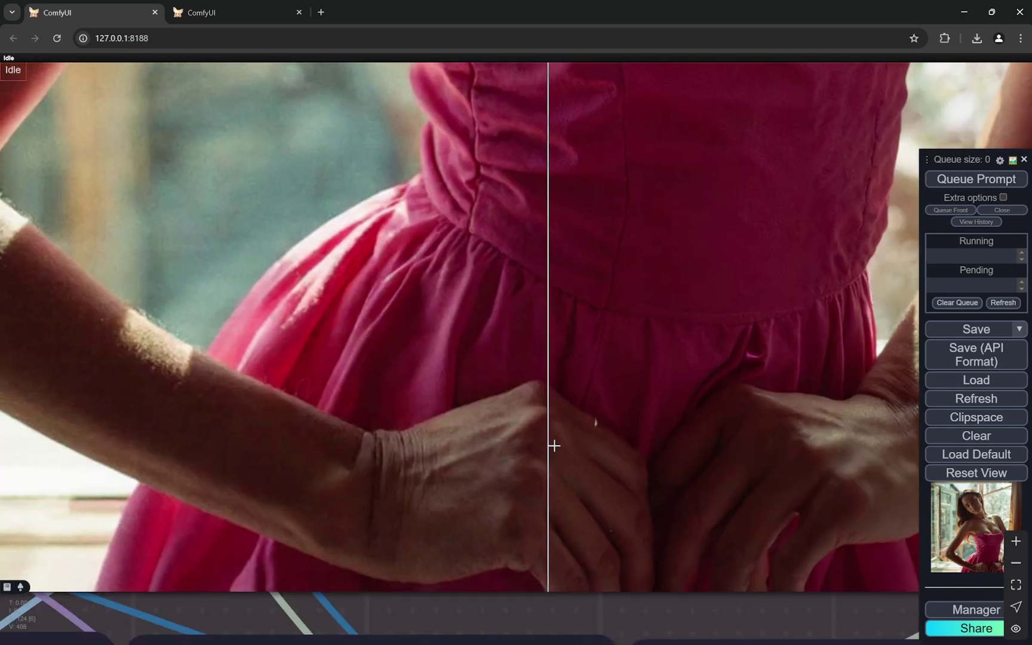
pyautogui.scroll(5, 603, 364)
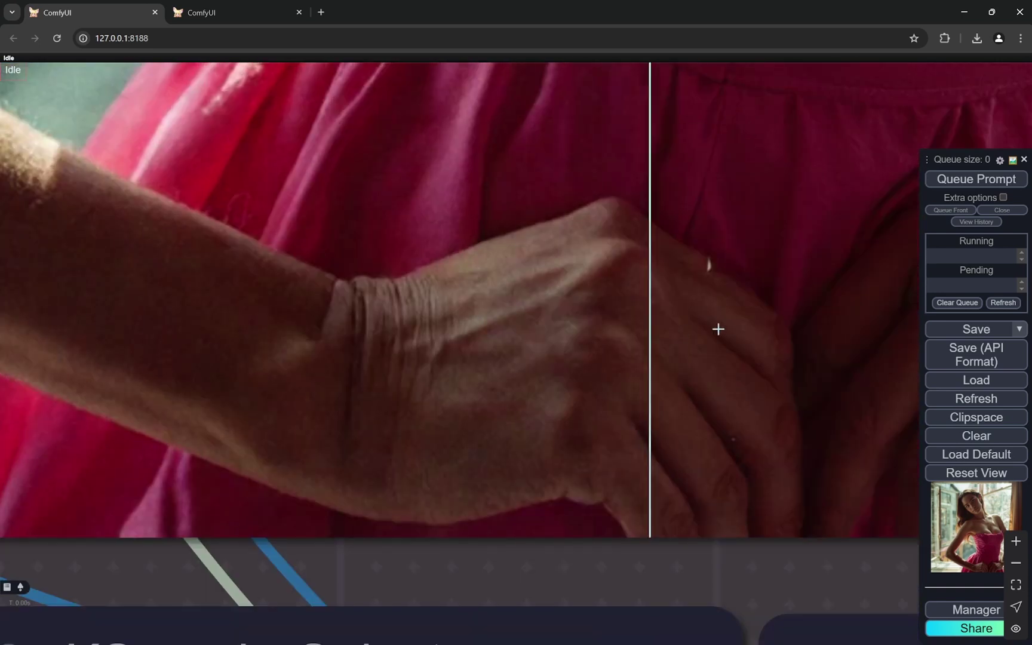
pyautogui.scroll(-6, 99, 266)
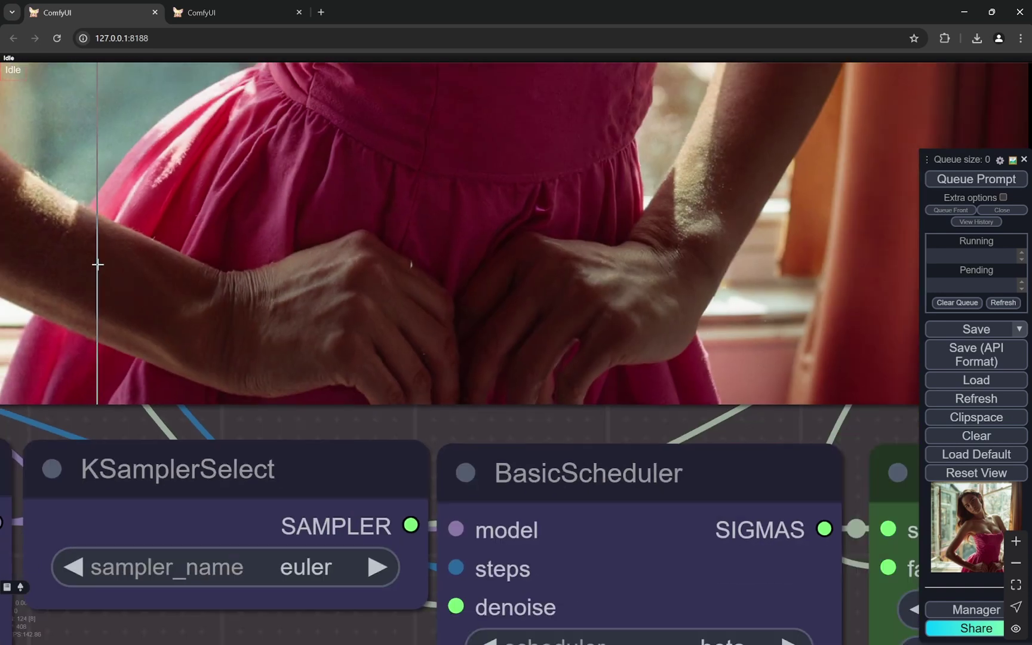
pyautogui.scroll(-10, 357, 264)
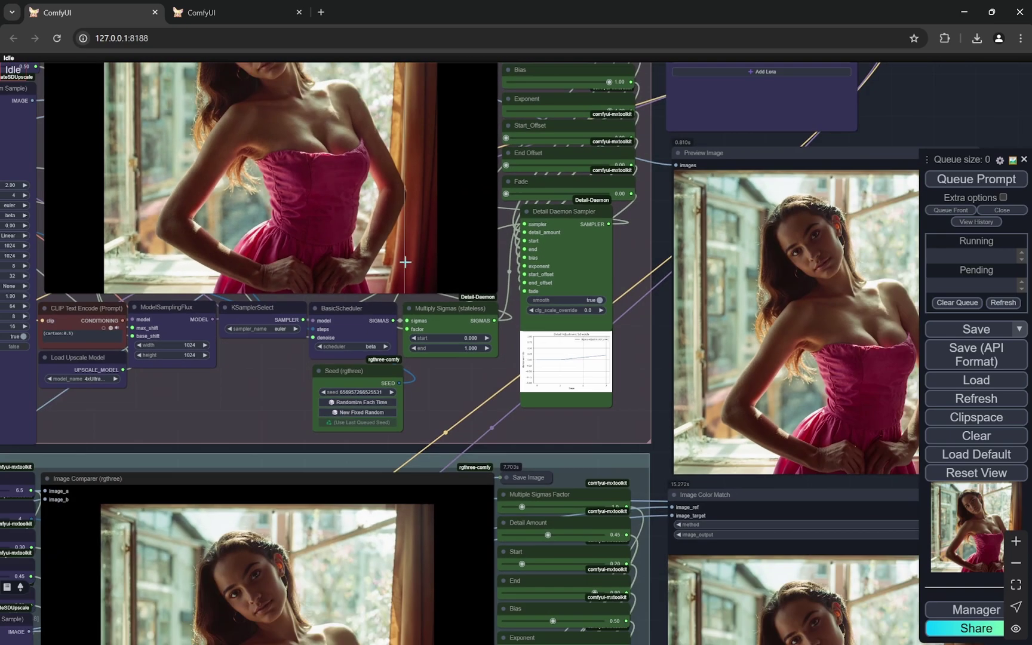
pyautogui.scroll(10, 252, 425)
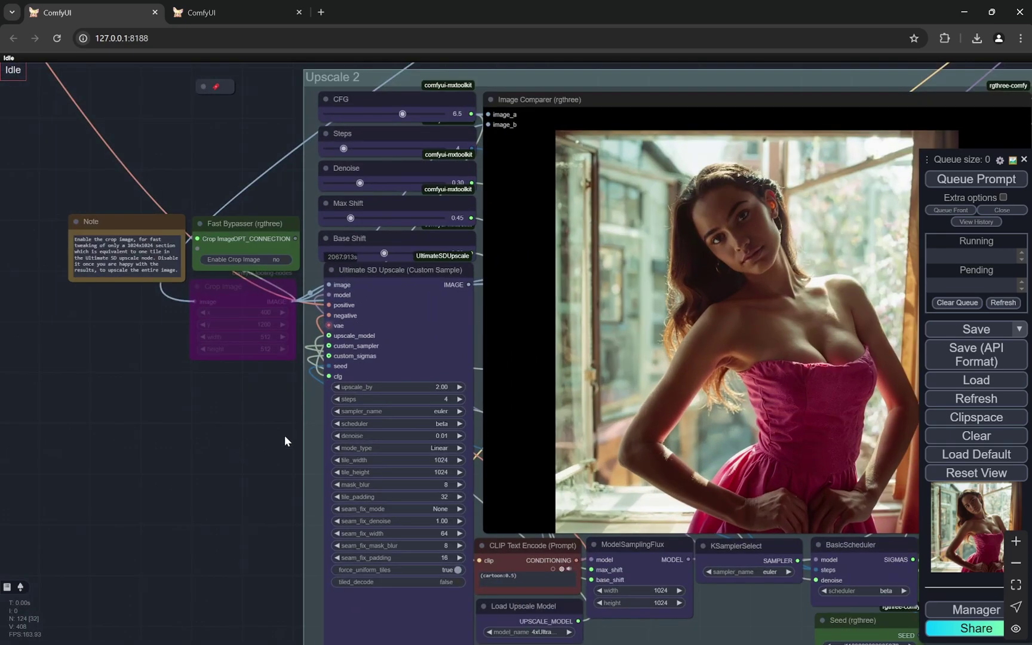
pyautogui.moveTo(285, 438); pyautogui.dragTo(185, 425)
pyautogui.scroll(-2, 182, 426)
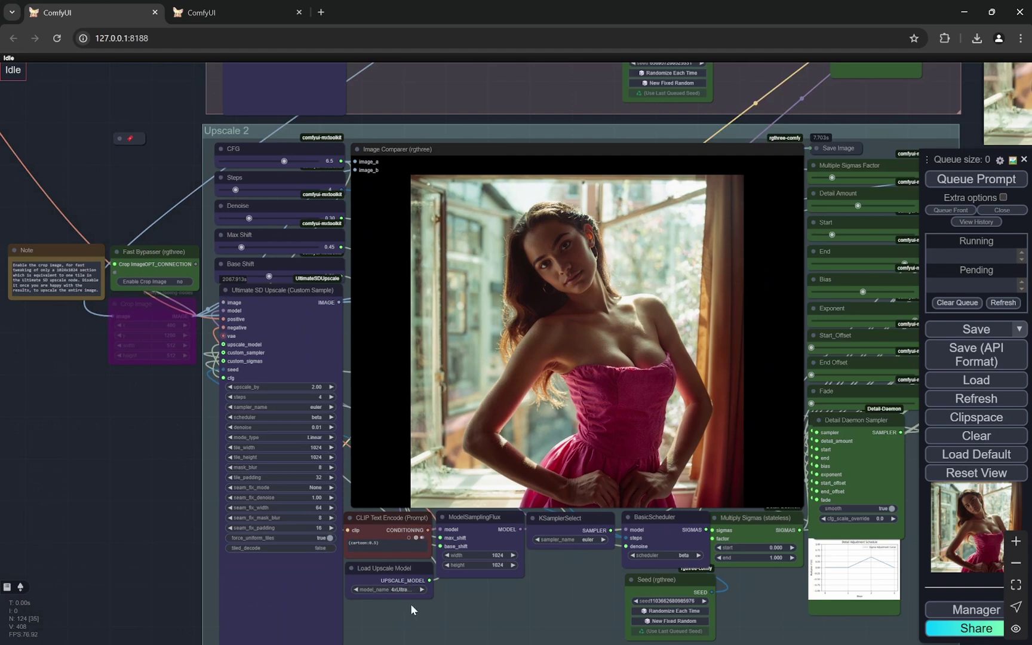
pyautogui.scroll(12, 409, 605)
pyautogui.scroll(1, 409, 608)
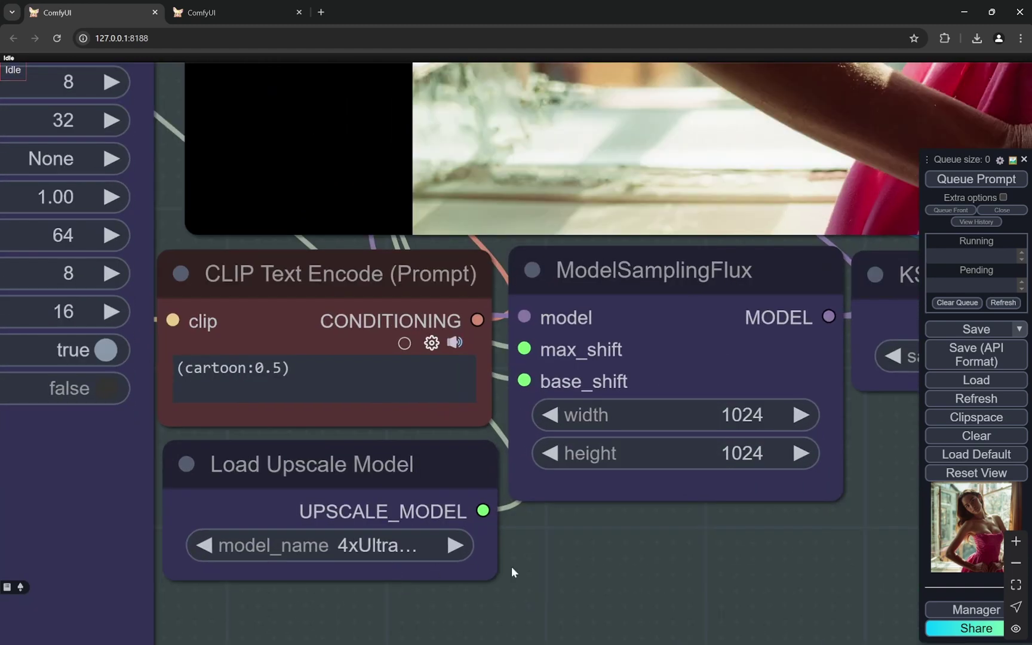
pyautogui.scroll(-14, 511, 565)
pyautogui.scroll(-1, 515, 565)
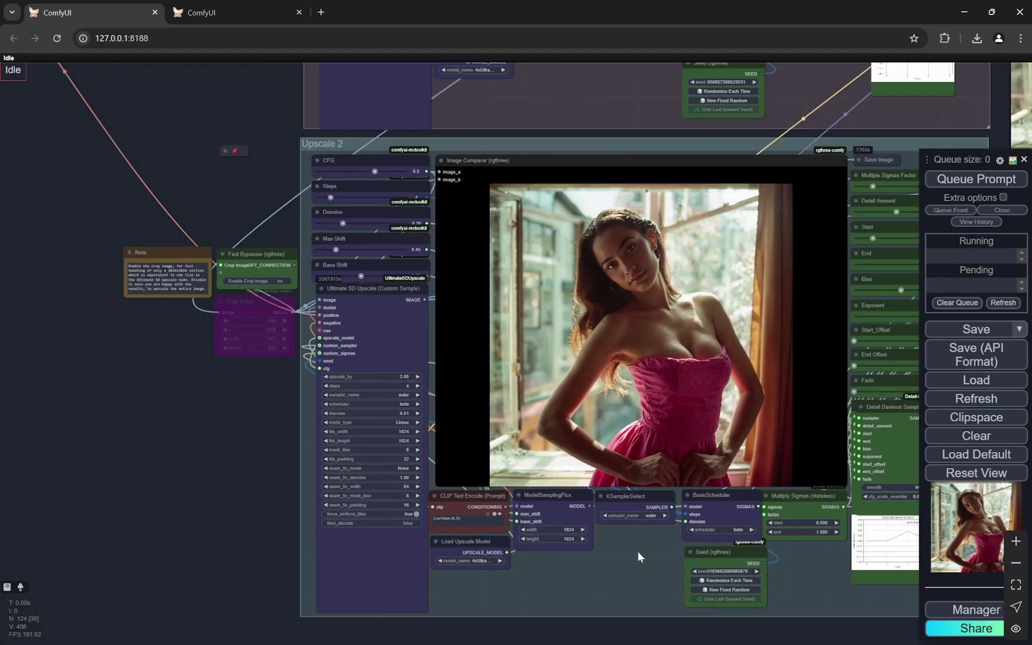
pyautogui.scroll(6, 603, 565)
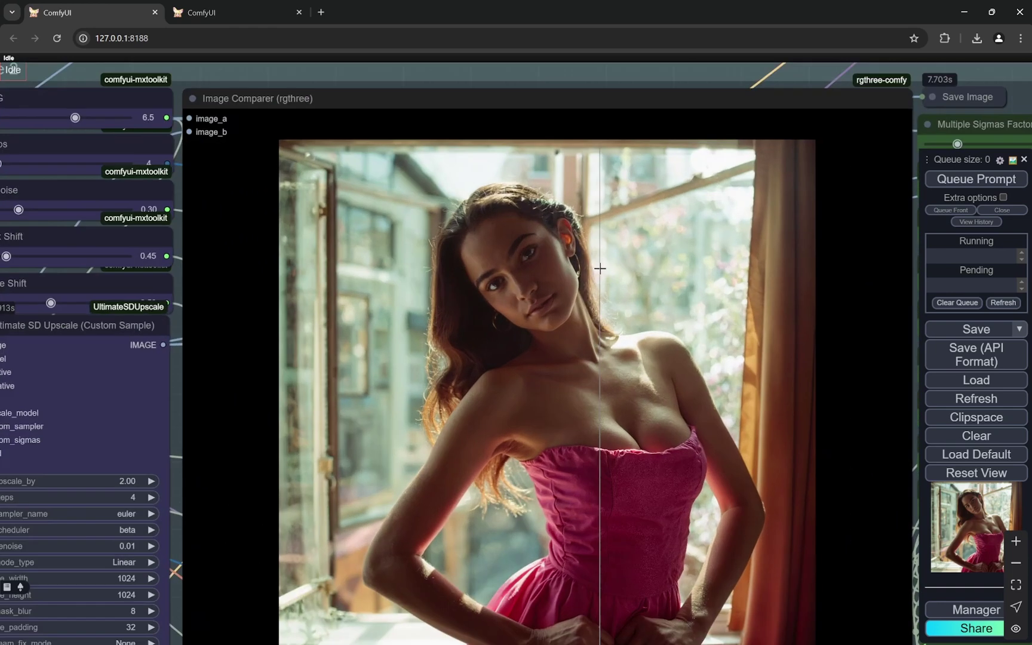
pyautogui.scroll(12, 600, 268)
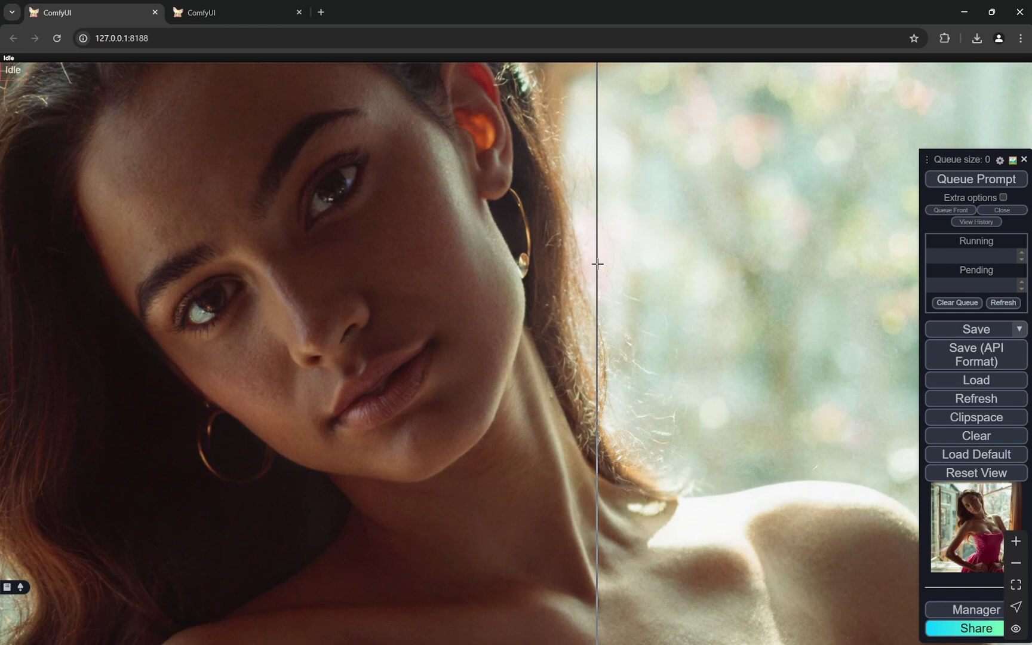
pyautogui.scroll(5, 180, 209)
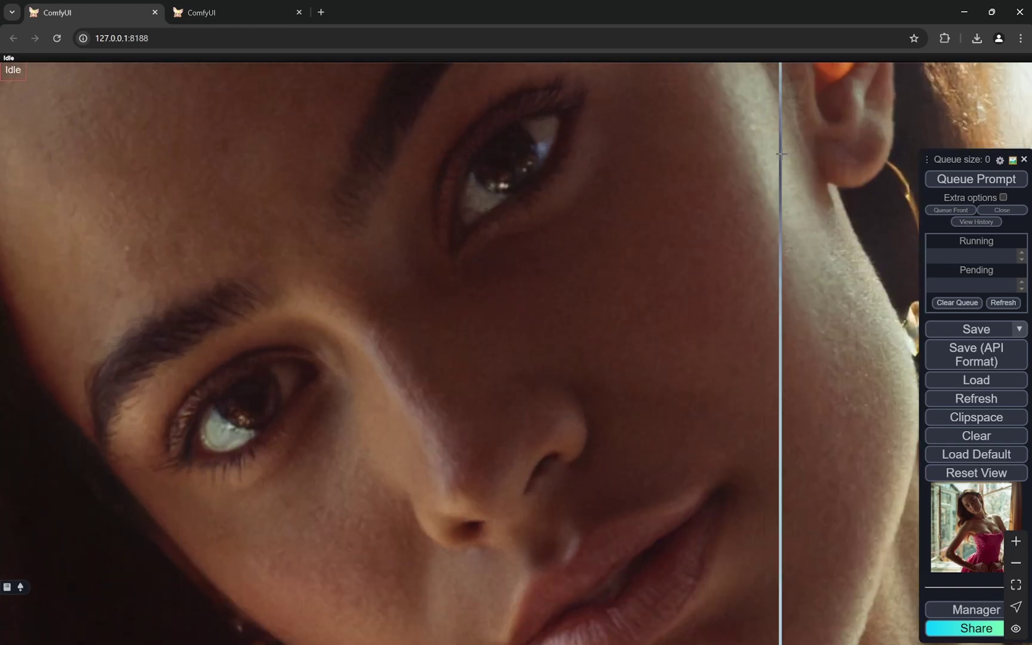
pyautogui.scroll(1, 782, 154)
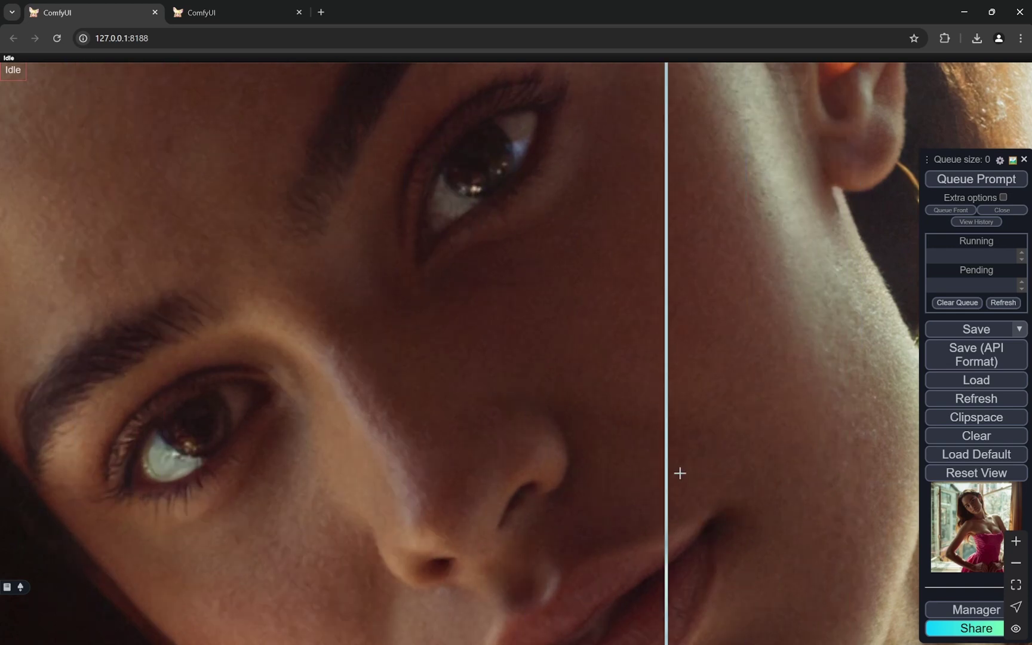
pyautogui.moveTo(254, 633); pyautogui.dragTo(276, 427)
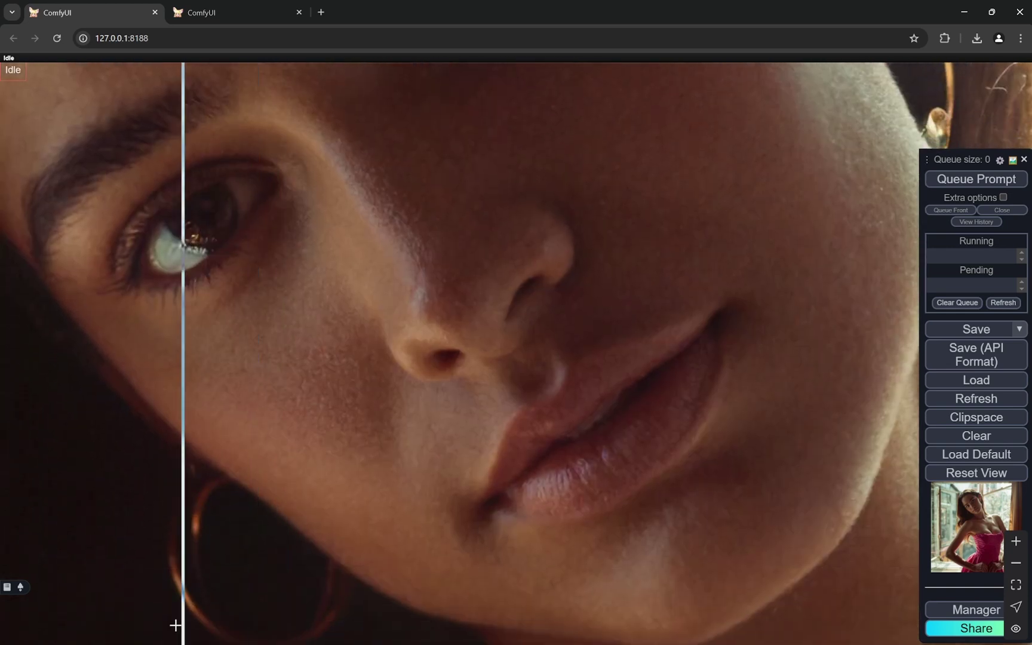
pyautogui.scroll(-2, 354, 543)
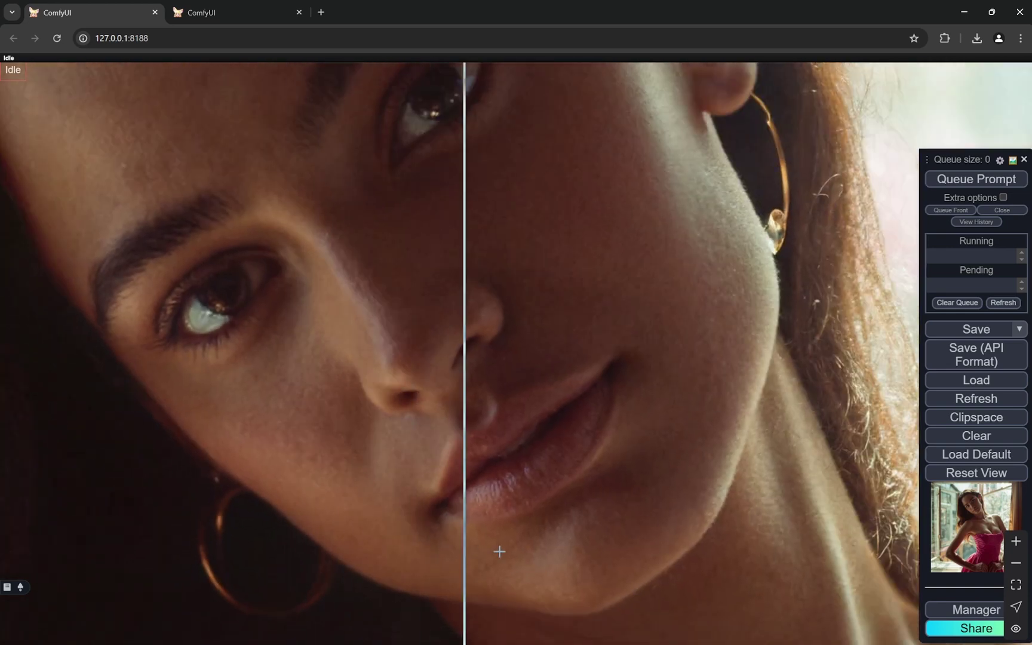
pyautogui.scroll(-2, 508, 609)
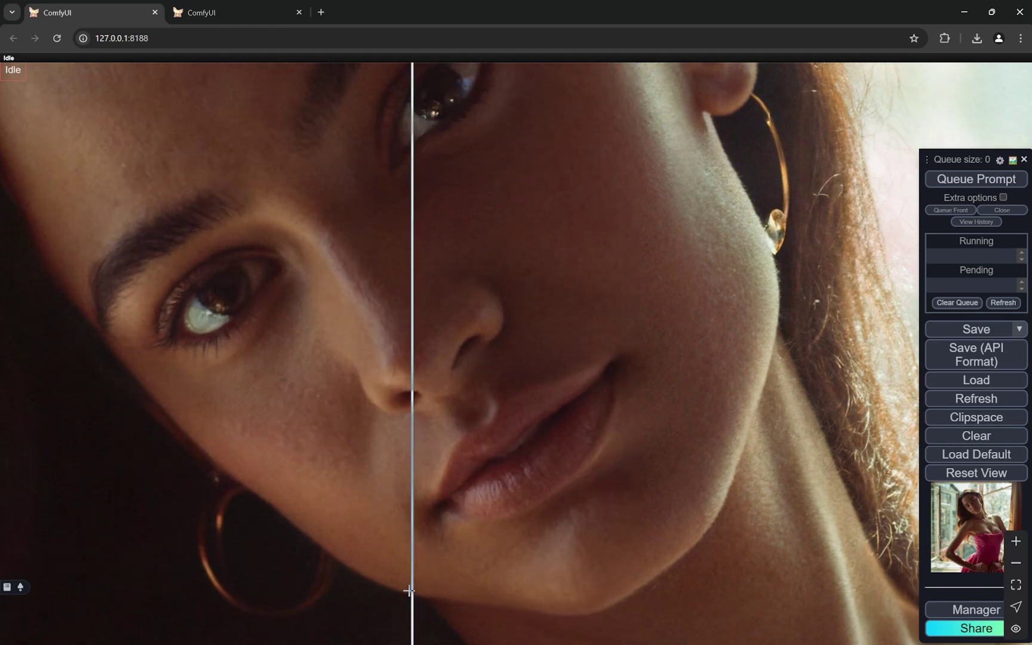
pyautogui.scroll(-1, 351, 584)
pyautogui.scroll(-1, 352, 584)
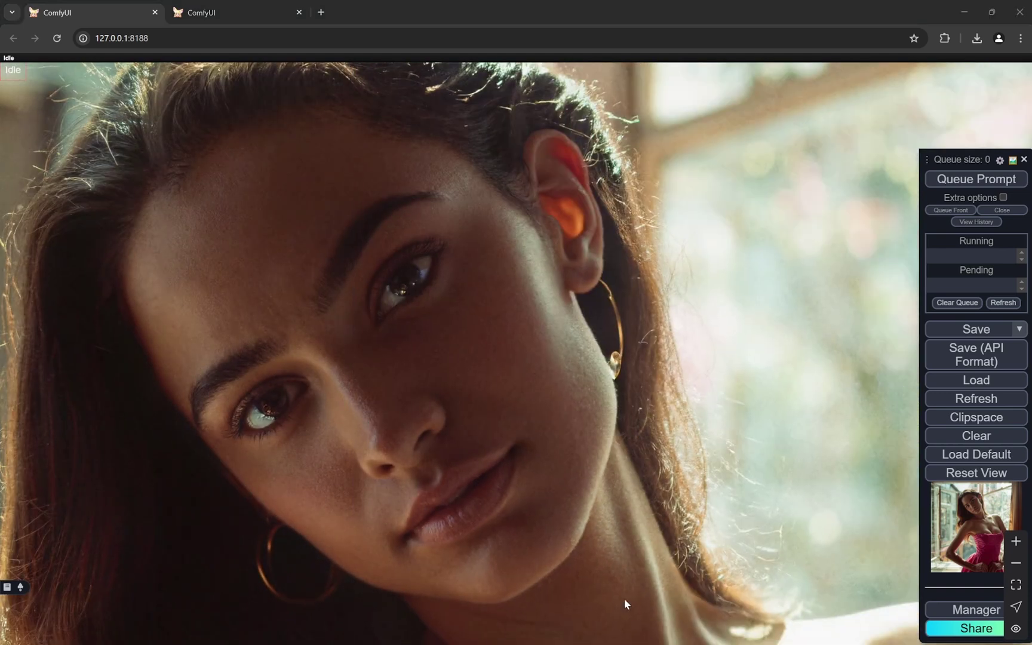
pyautogui.scroll(-5, 610, 591)
pyautogui.scroll(-5, 605, 358)
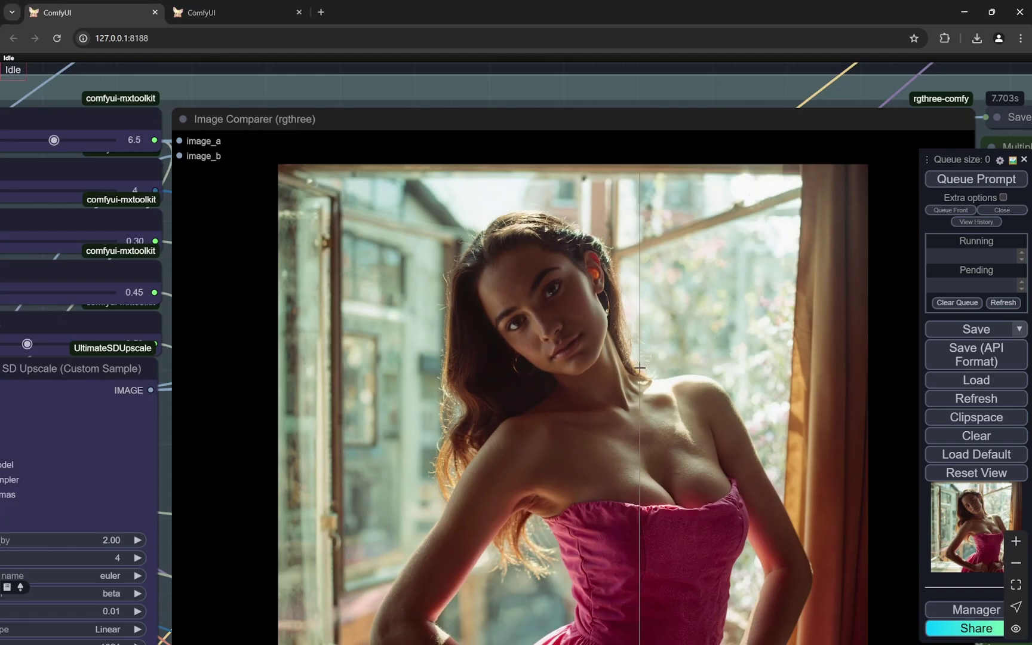
pyautogui.scroll(8, 687, 286)
pyautogui.scroll(2, 776, 269)
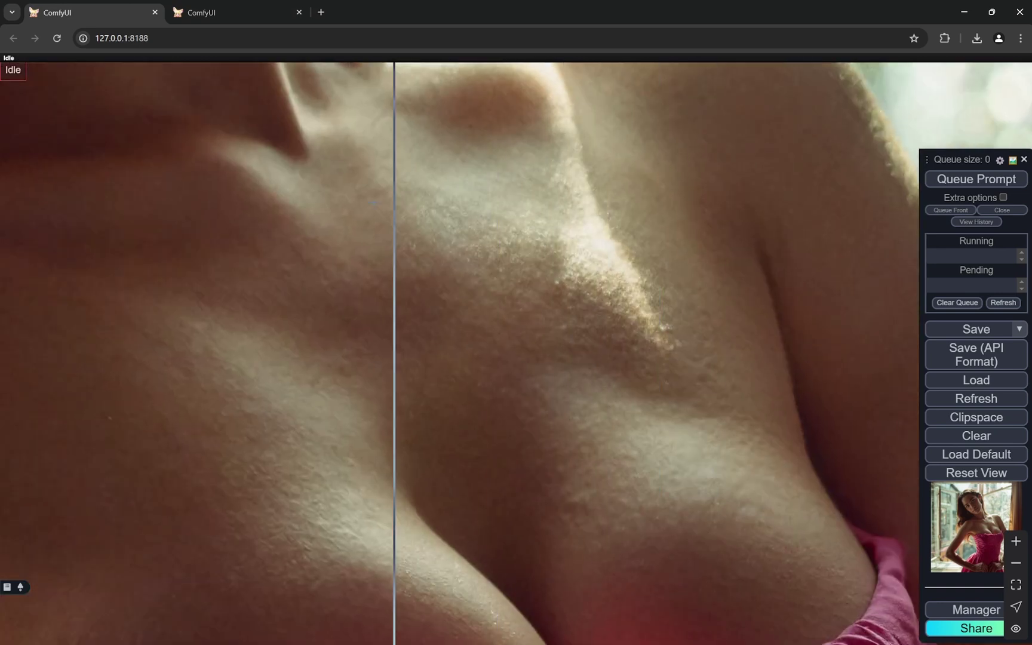
pyautogui.scroll(3, 567, 211)
pyautogui.moveTo(99, 186); pyautogui.dragTo(359, 167)
pyautogui.scroll(-2, 90, 179)
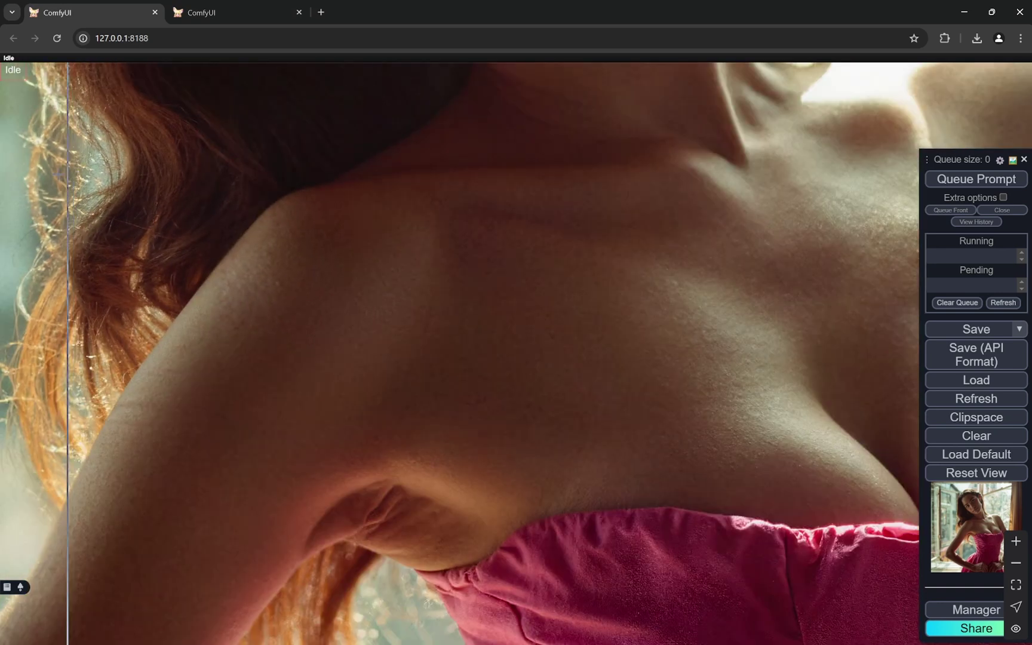
pyautogui.scroll(2, 123, 187)
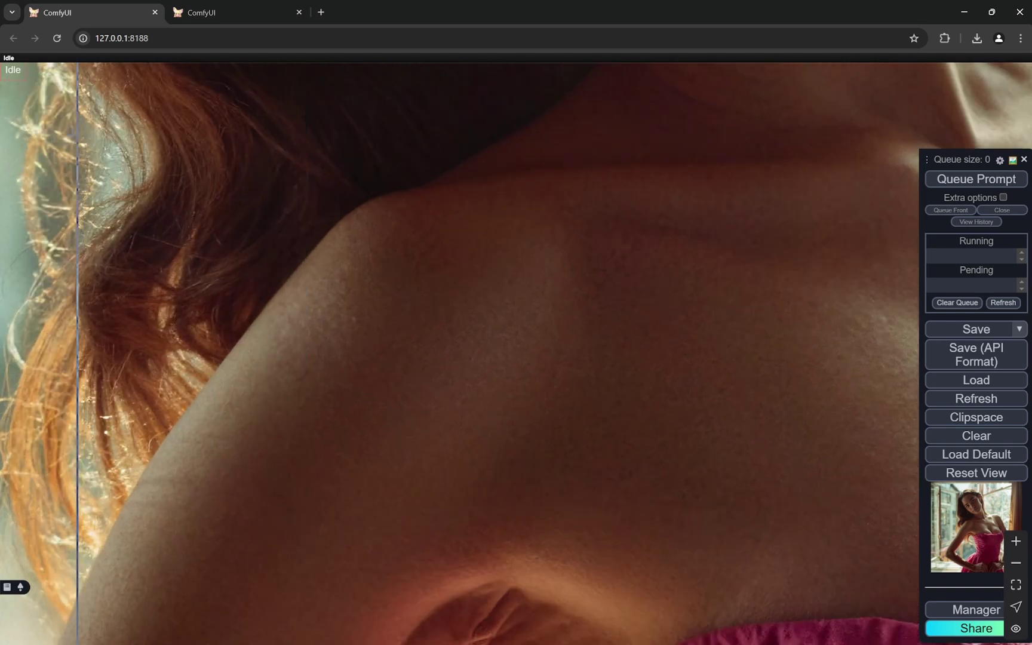
pyautogui.scroll(-3, 258, 209)
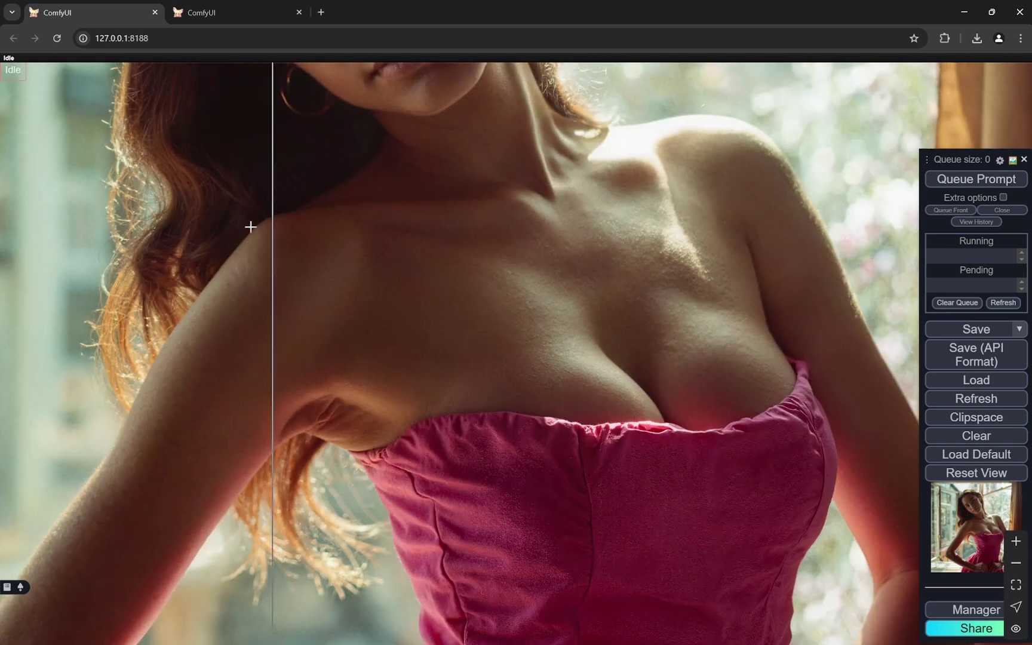
pyautogui.scroll(-5, 226, 235)
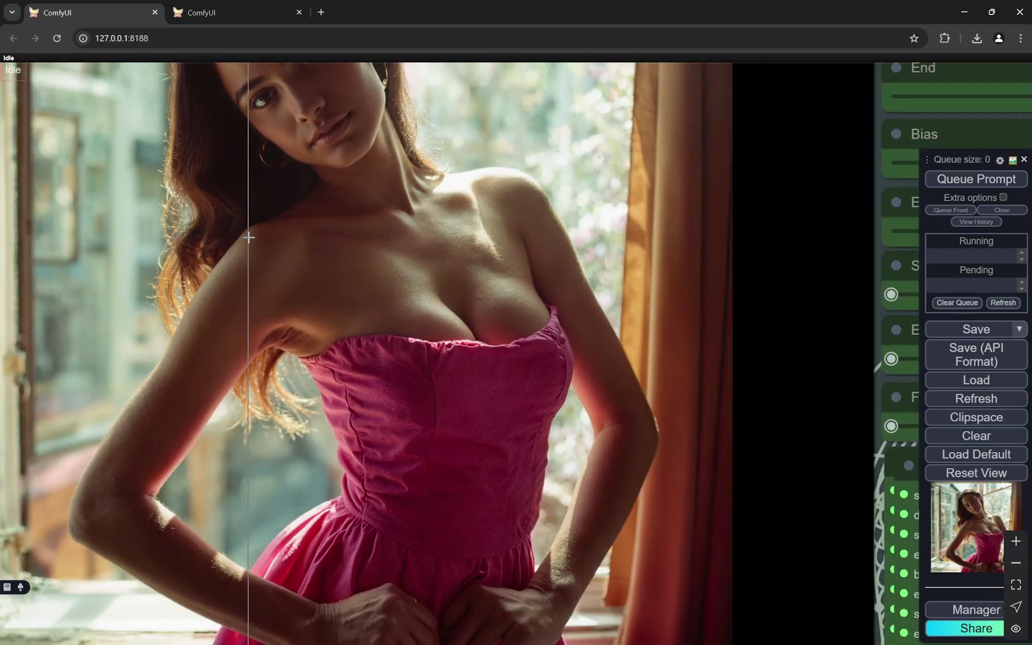
pyautogui.scroll(12, 71, 180)
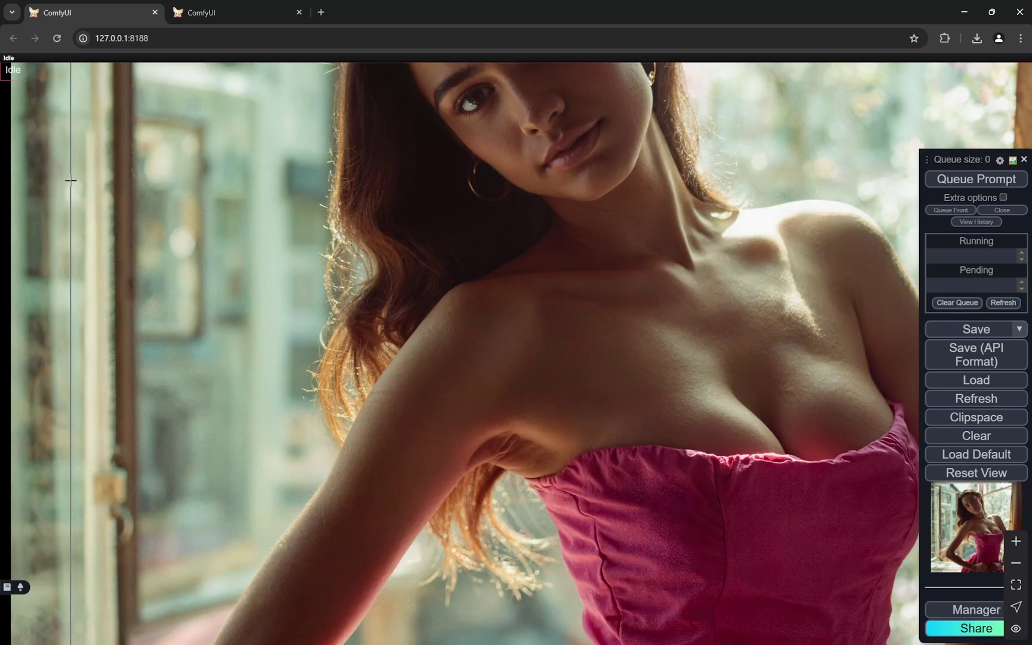
pyautogui.scroll(-4, 66, 180)
pyautogui.scroll(-3, 63, 179)
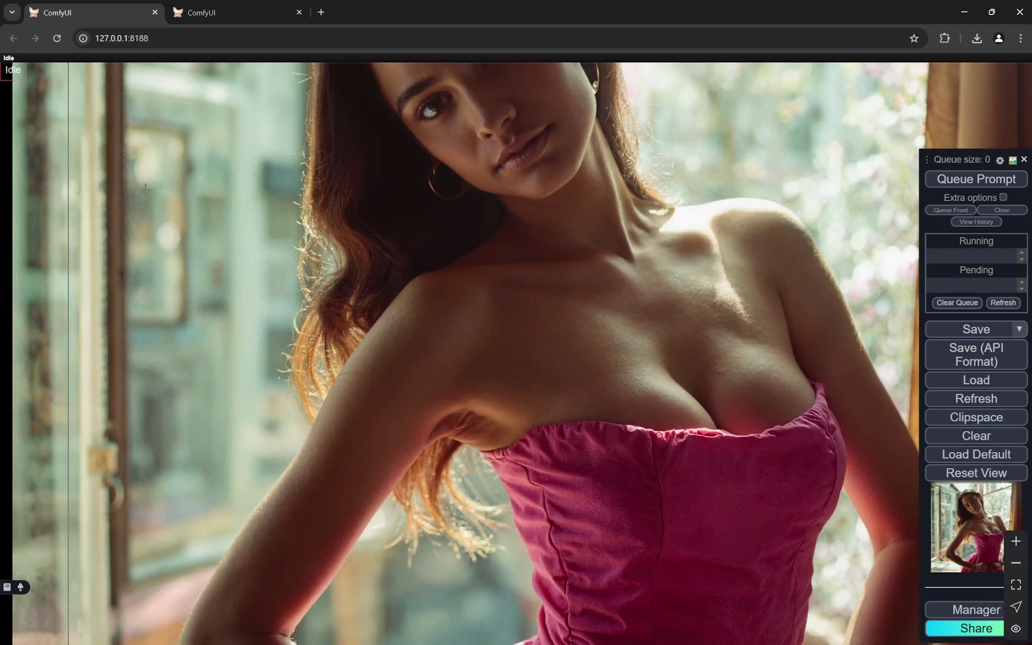
pyautogui.scroll(-6, 73, 186)
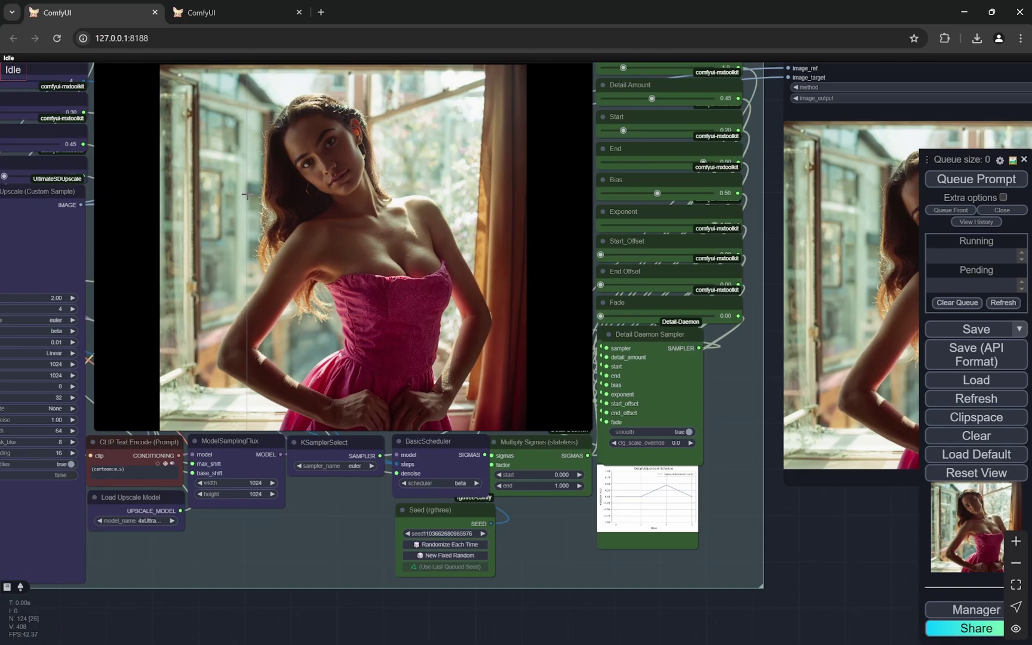
# Zoom around the Detail Daemon and slider nodes, then zoom out to the Scene Generate group
pyautogui.scroll(-5, 246, 195)
pyautogui.scroll(10, 608, 390)
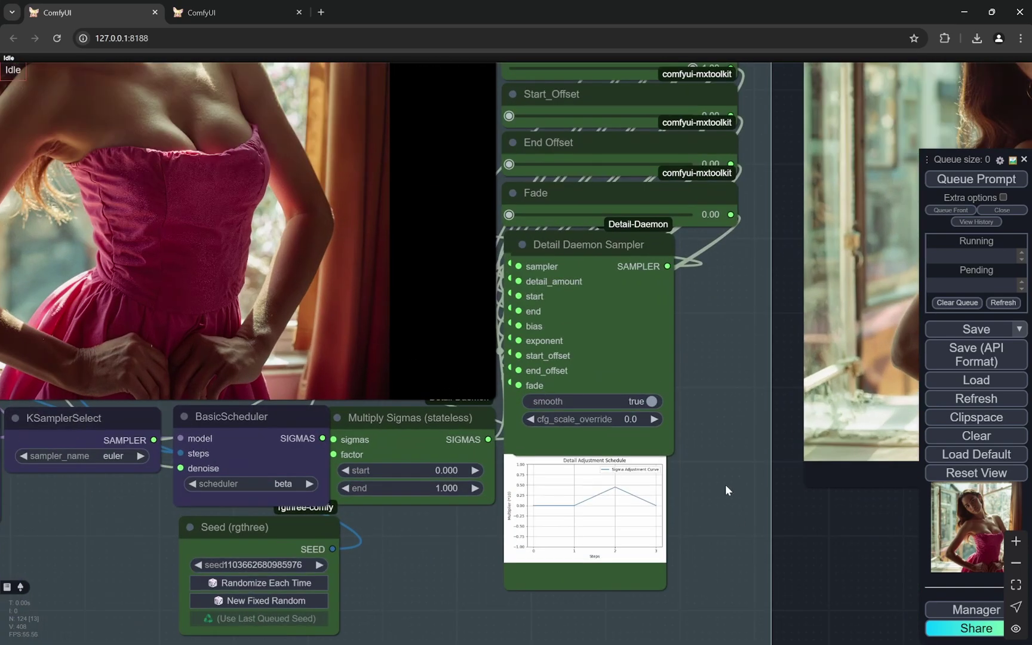
pyautogui.scroll(3, 726, 484)
pyautogui.scroll(-6, 697, 240)
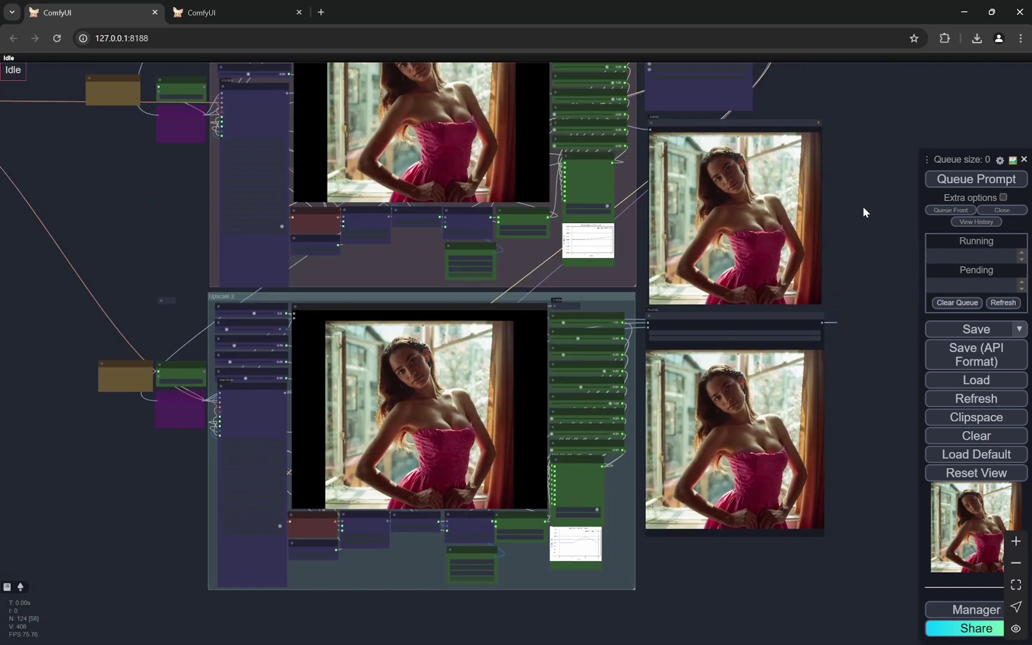
pyautogui.scroll(3, 859, 229)
pyautogui.scroll(3, 848, 355)
pyautogui.scroll(15, 142, 377)
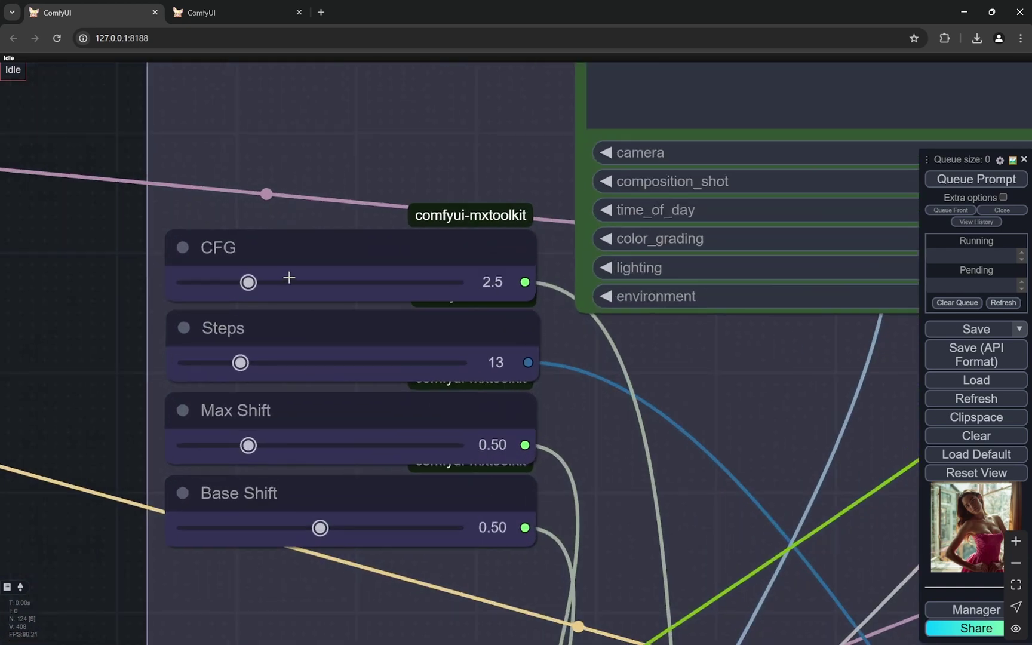
pyautogui.scroll(-3, 70, 311)
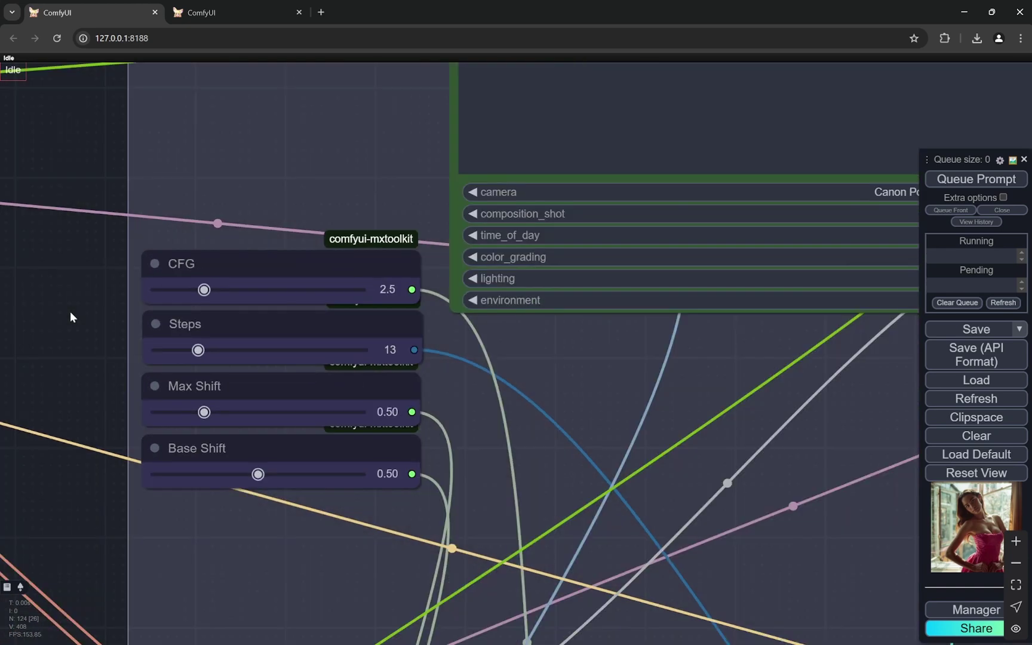
pyautogui.scroll(-5, 71, 311)
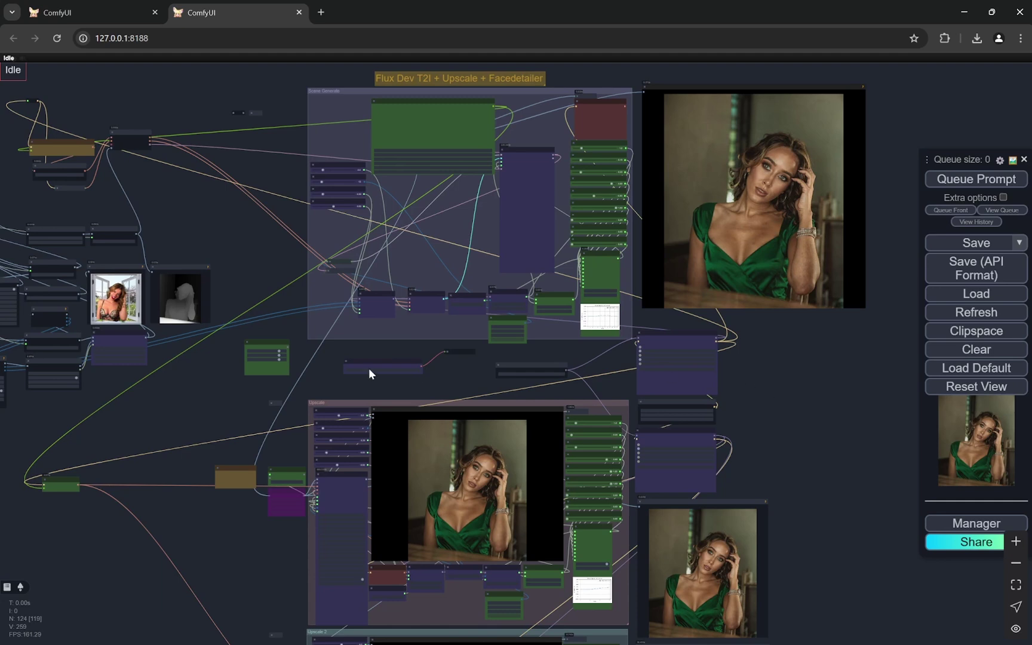
pyautogui.scroll(6, 327, 374)
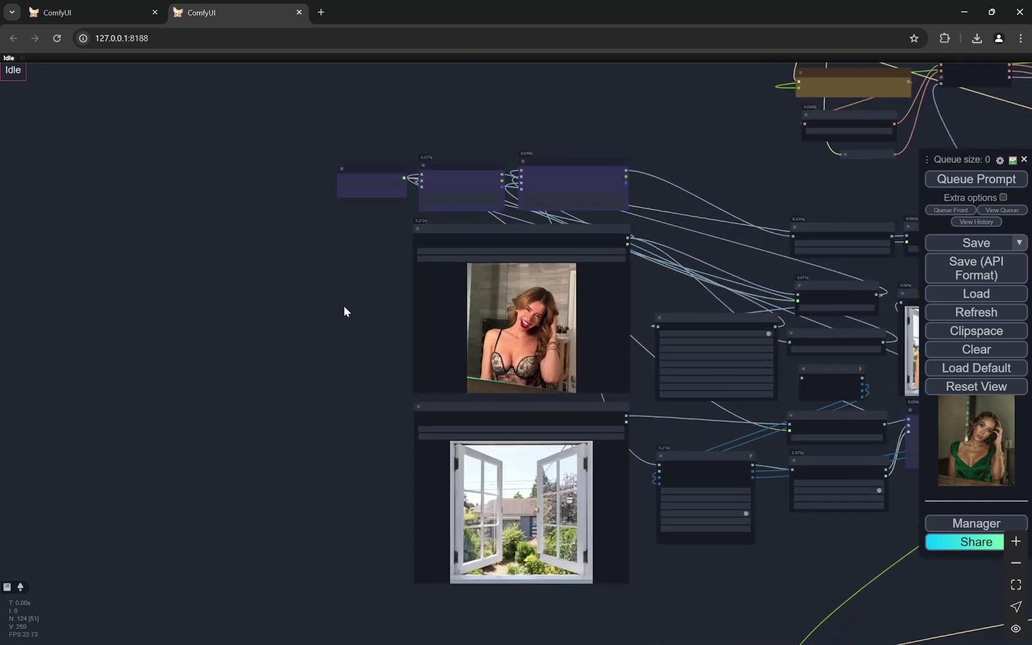
pyautogui.scroll(8, 320, 308)
pyautogui.moveTo(364, 265); pyautogui.dragTo(82, 509)
pyautogui.scroll(1, 122, 370)
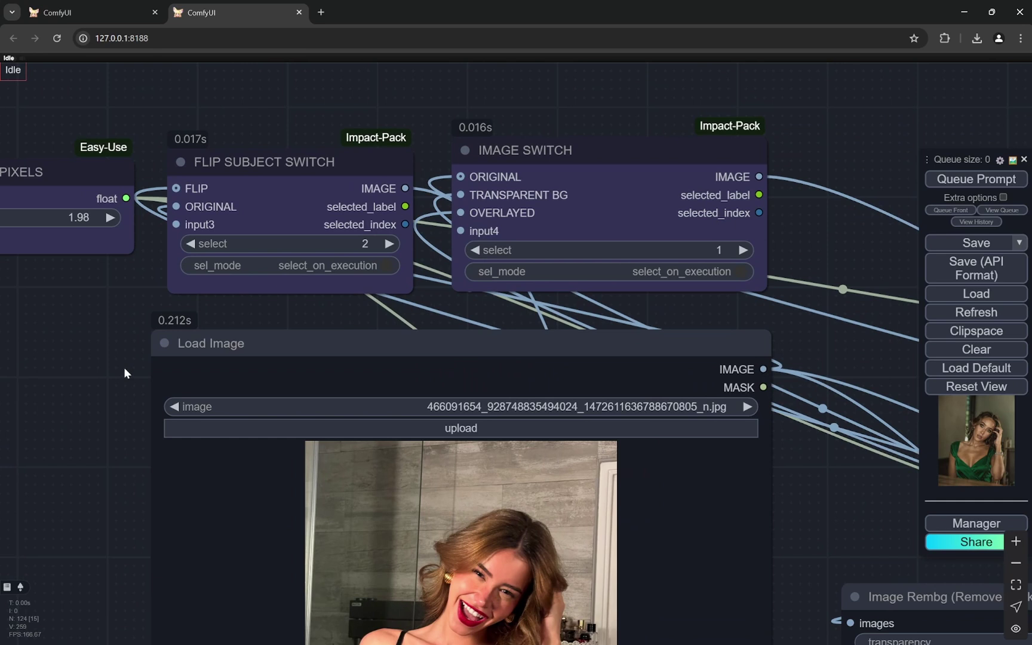
pyautogui.scroll(-6, 125, 368)
pyautogui.scroll(3, 629, 454)
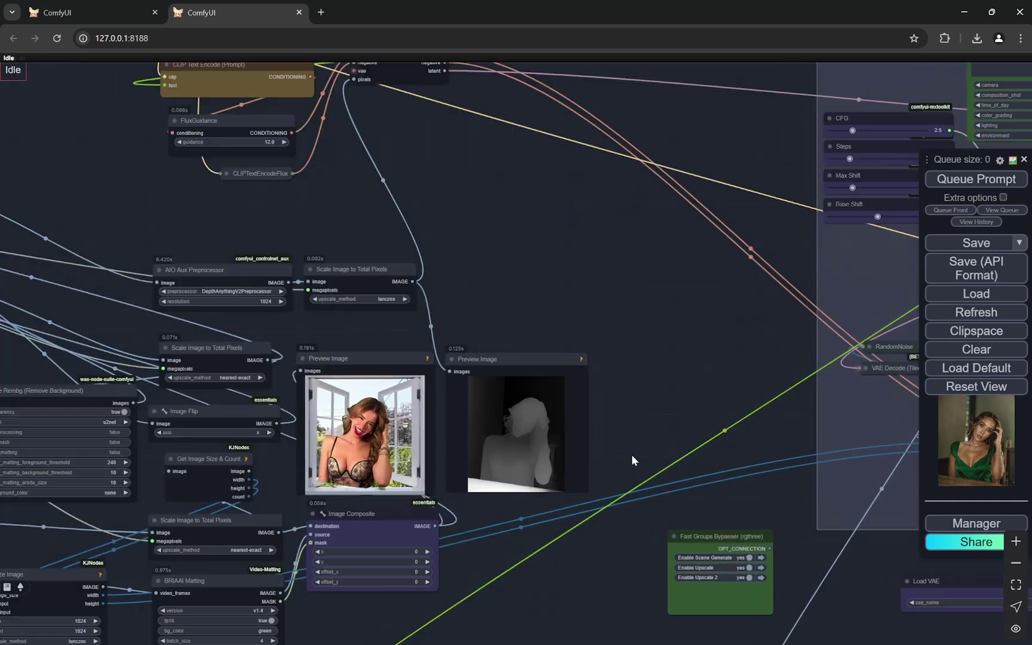
pyautogui.scroll(5, 629, 453)
pyautogui.scroll(3, 483, 291)
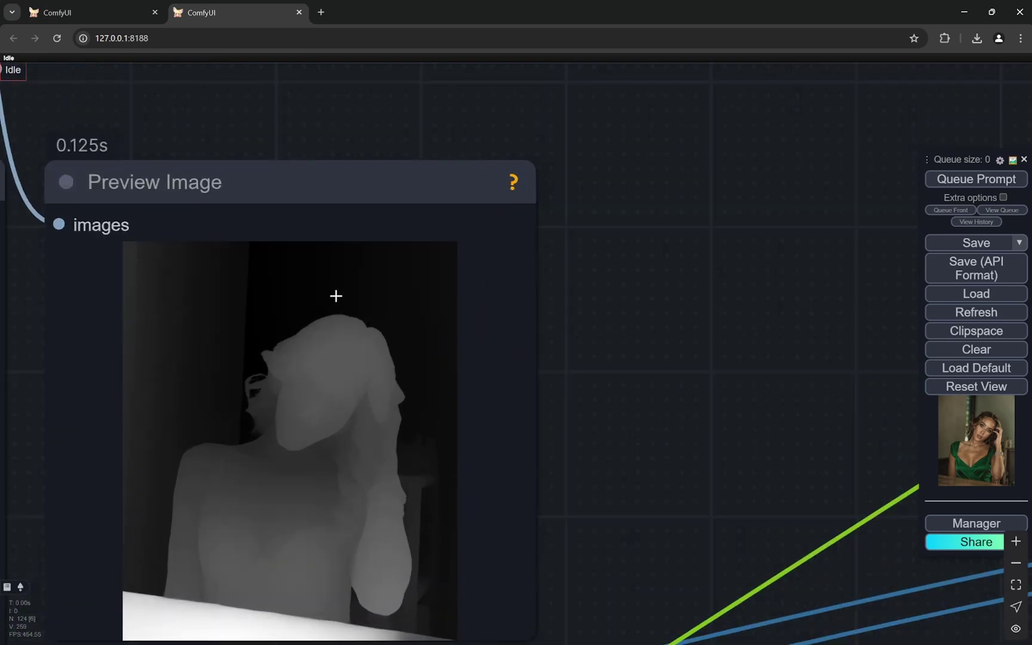
pyautogui.scroll(-15, 744, 304)
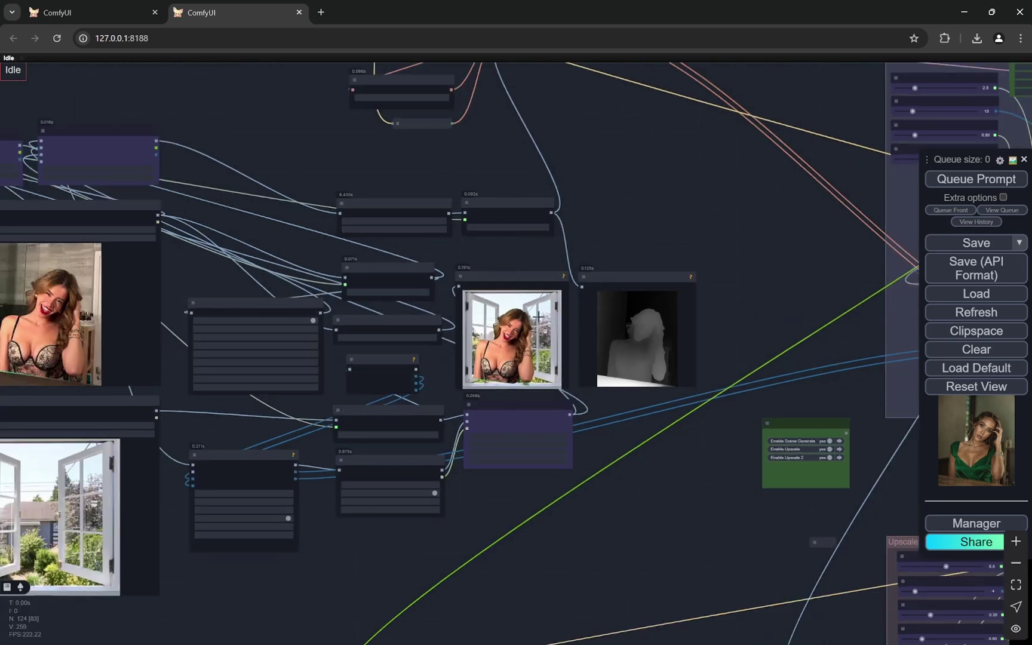
pyautogui.scroll(-6, 663, 494)
pyautogui.moveTo(740, 341); pyautogui.dragTo(389, 319)
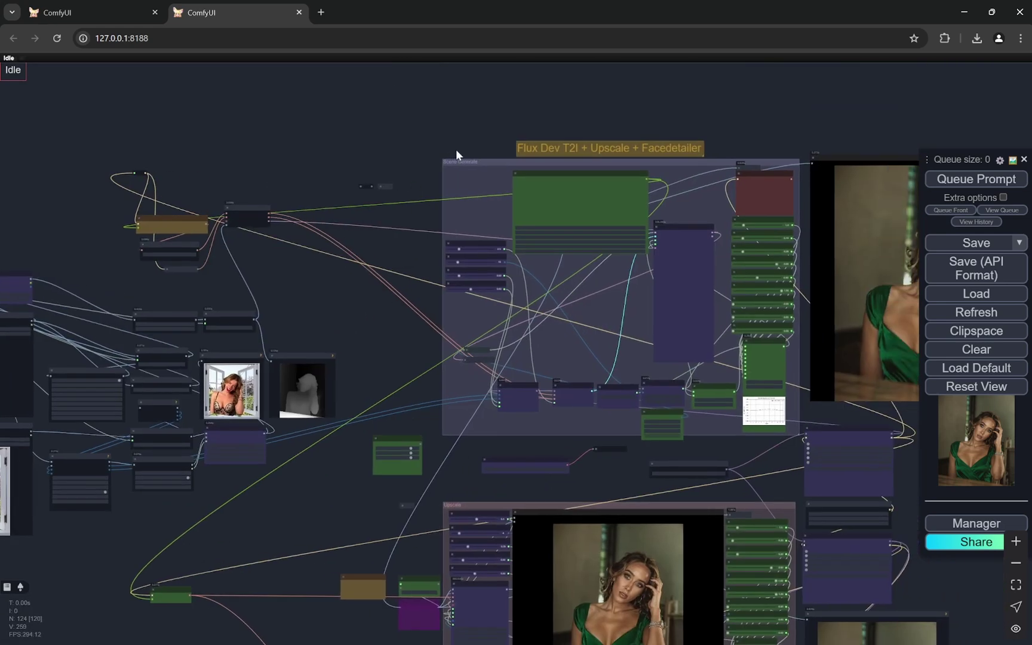
pyautogui.scroll(10, 458, 149)
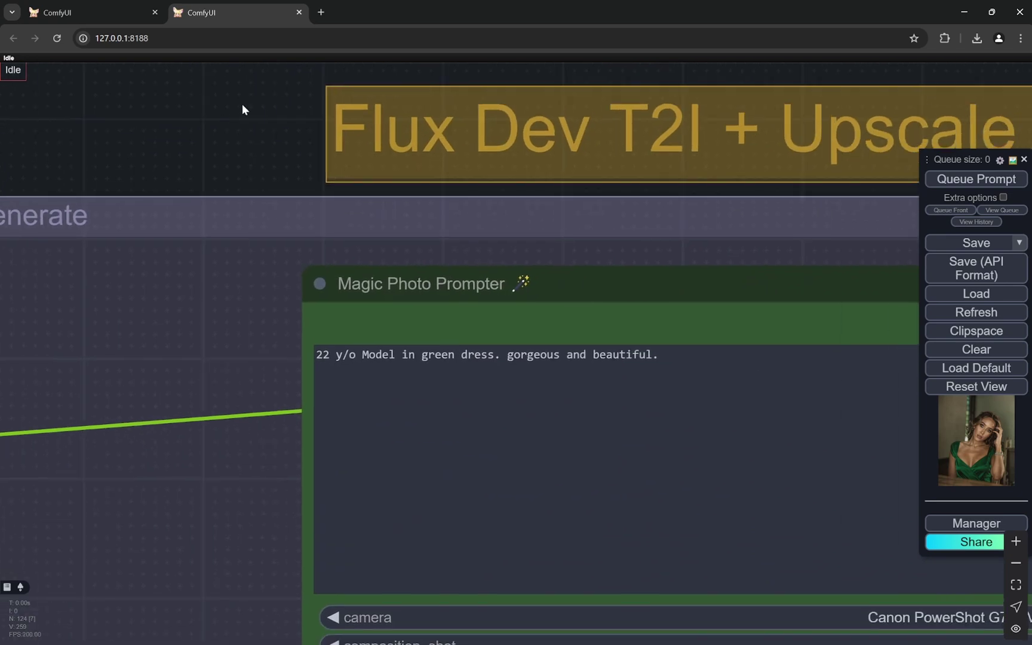
pyautogui.scroll(-8, 224, 102)
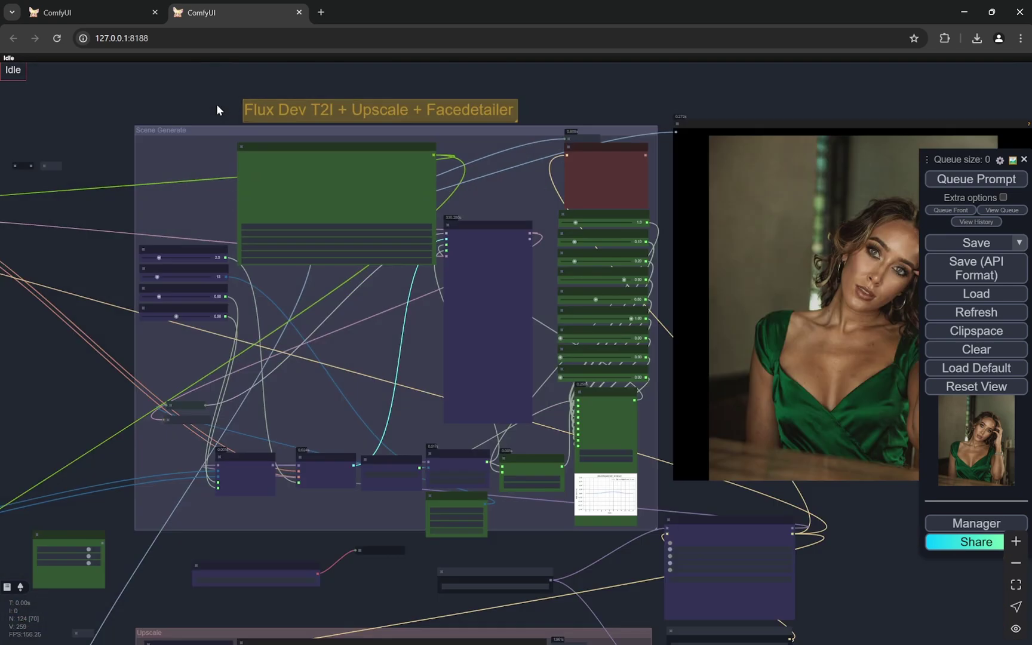
pyautogui.scroll(-4, 217, 103)
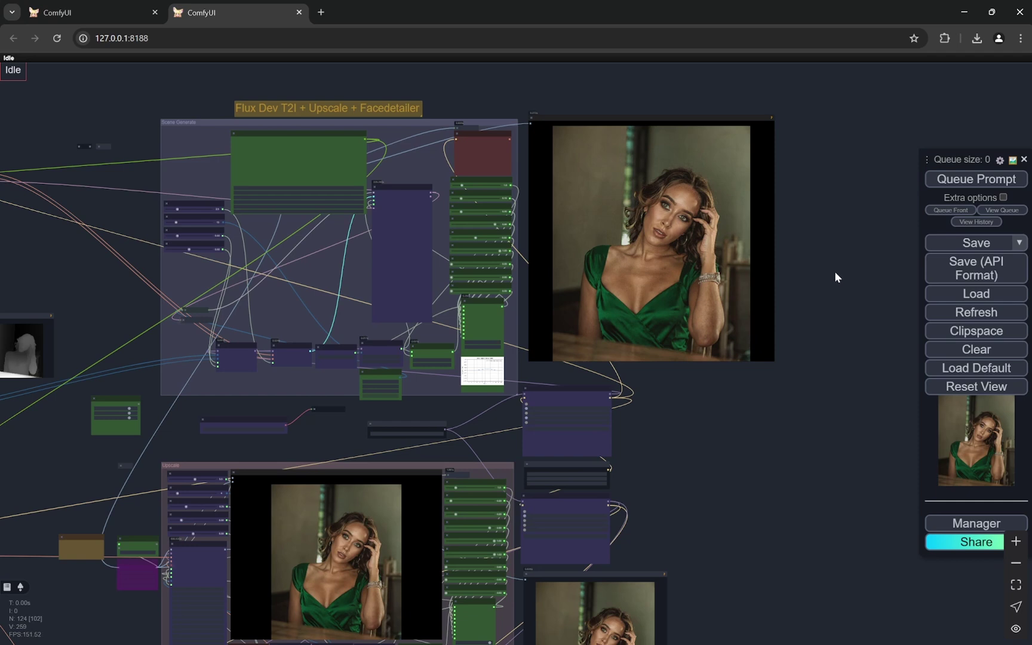
pyautogui.scroll(5, 786, 204)
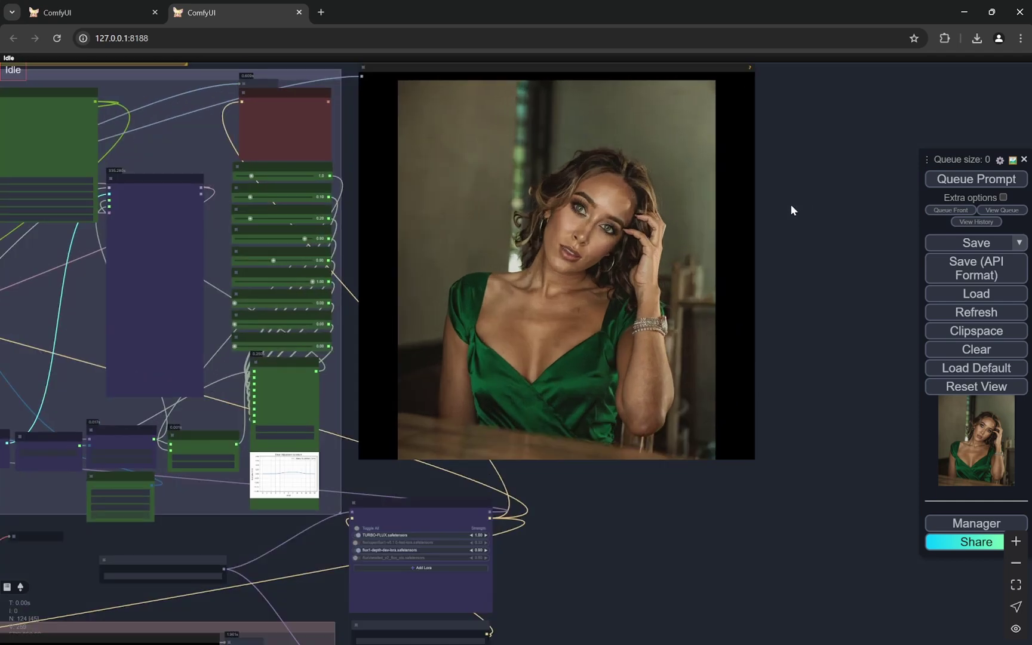
pyautogui.moveTo(787, 206); pyautogui.dragTo(844, 256)
pyautogui.scroll(2, 844, 256)
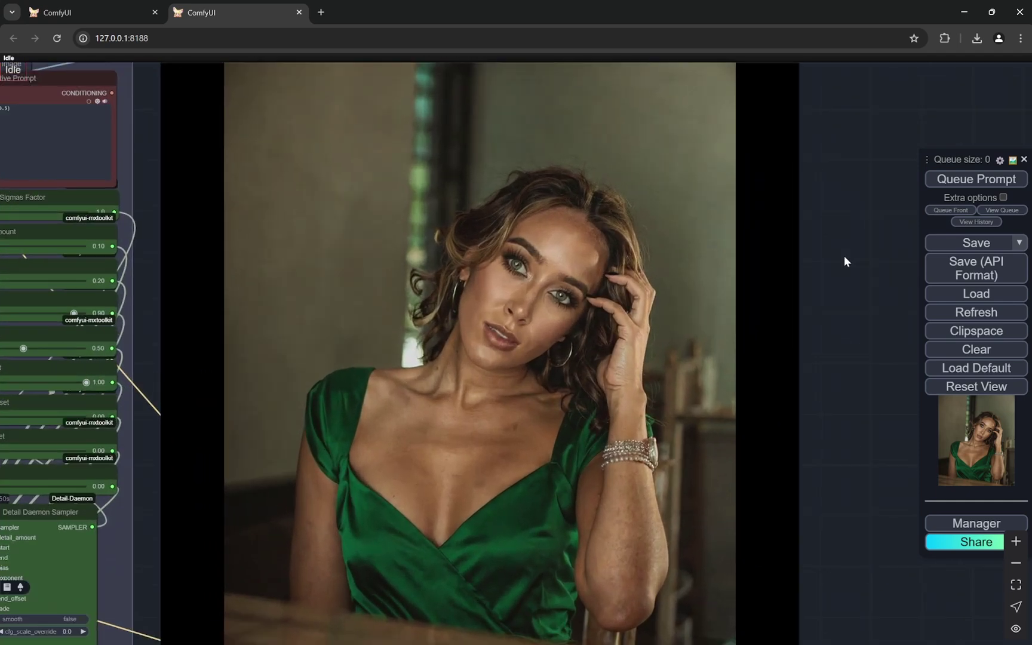
pyautogui.scroll(-2, 844, 256)
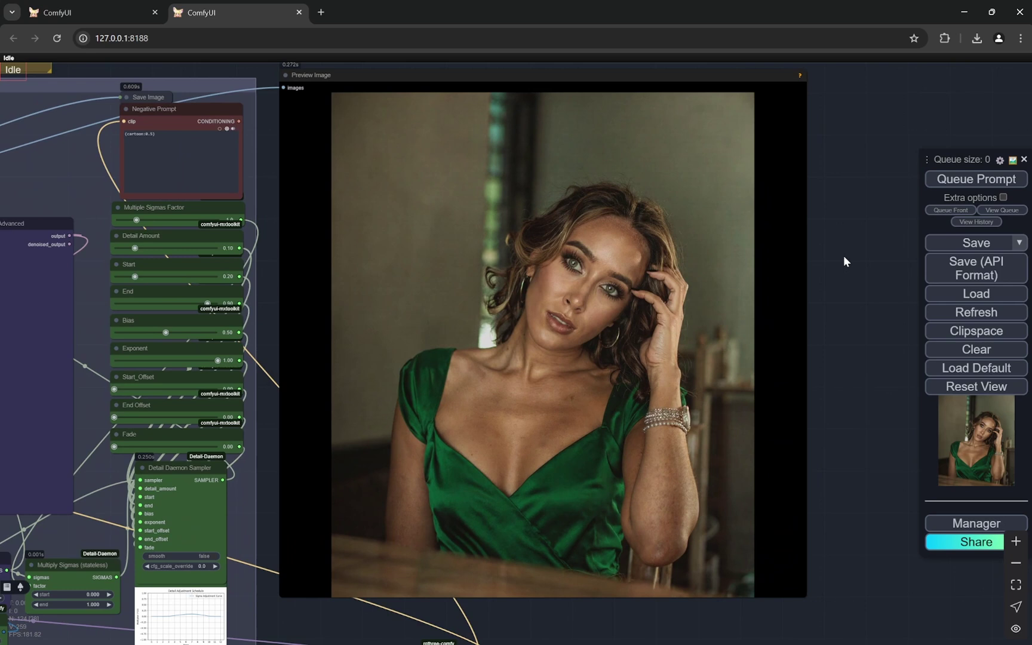
pyautogui.scroll(10, 445, 375)
pyautogui.scroll(-4, 599, 350)
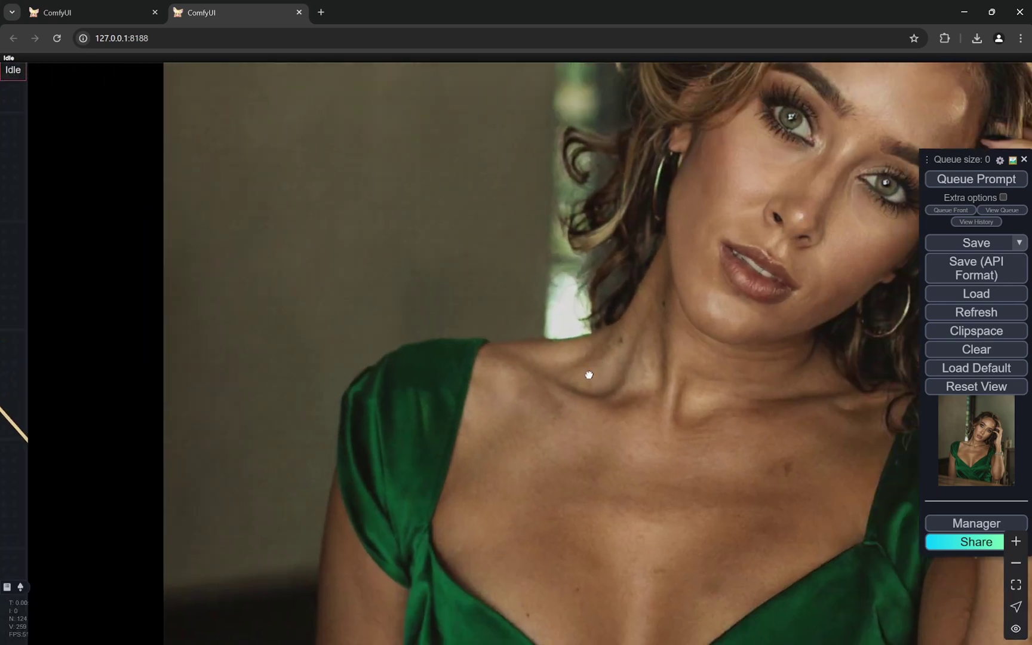
pyautogui.scroll(3, 357, 246)
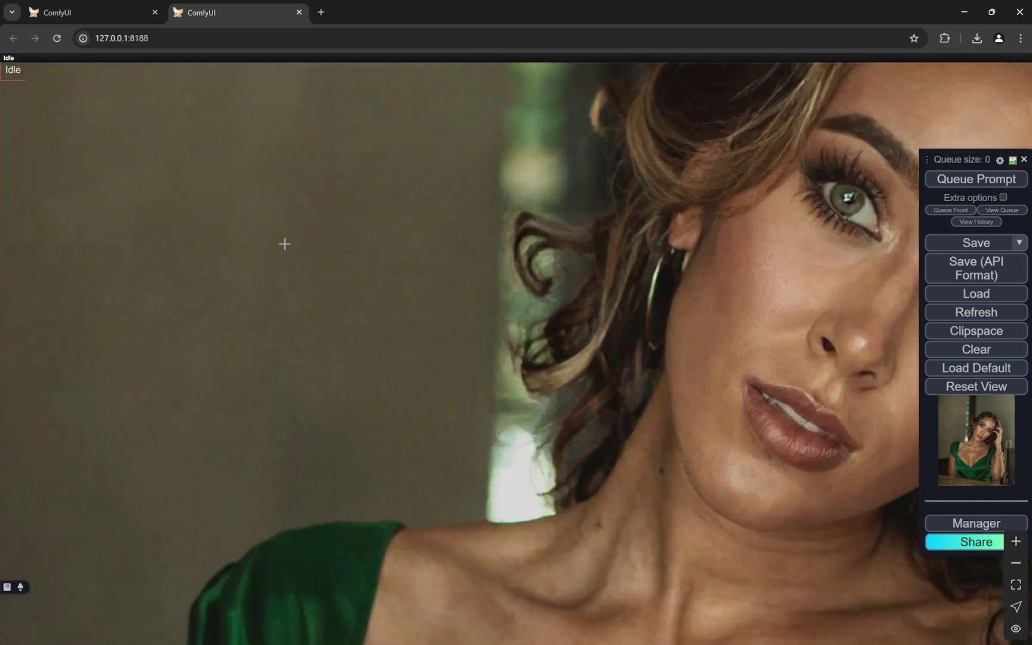
pyautogui.scroll(-8, 370, 198)
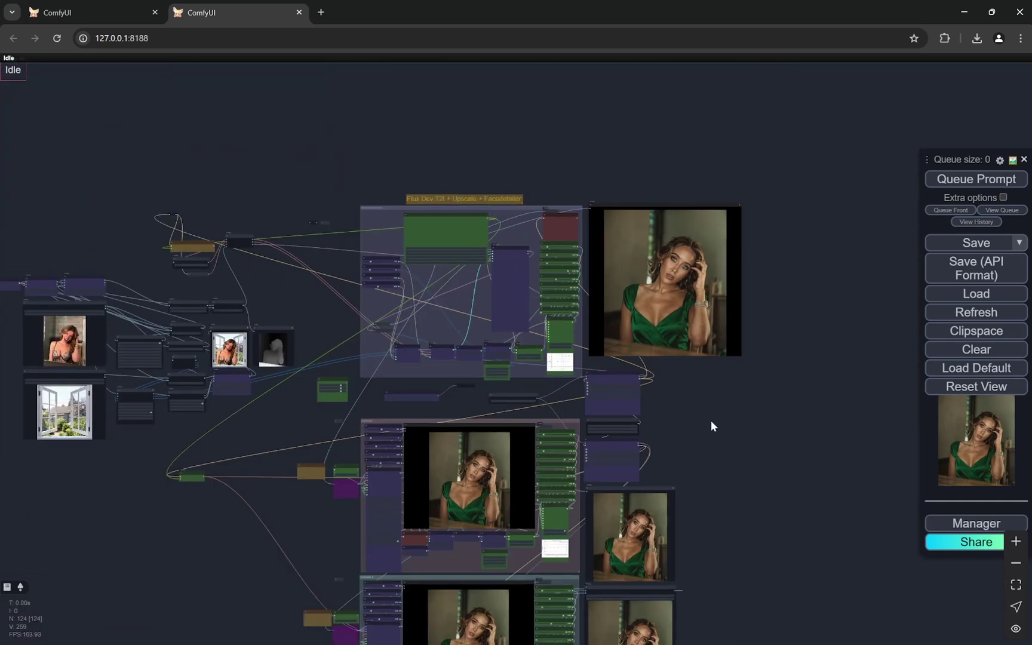
pyautogui.moveTo(715, 422); pyautogui.dragTo(761, 439)
pyautogui.scroll(5, 780, 290)
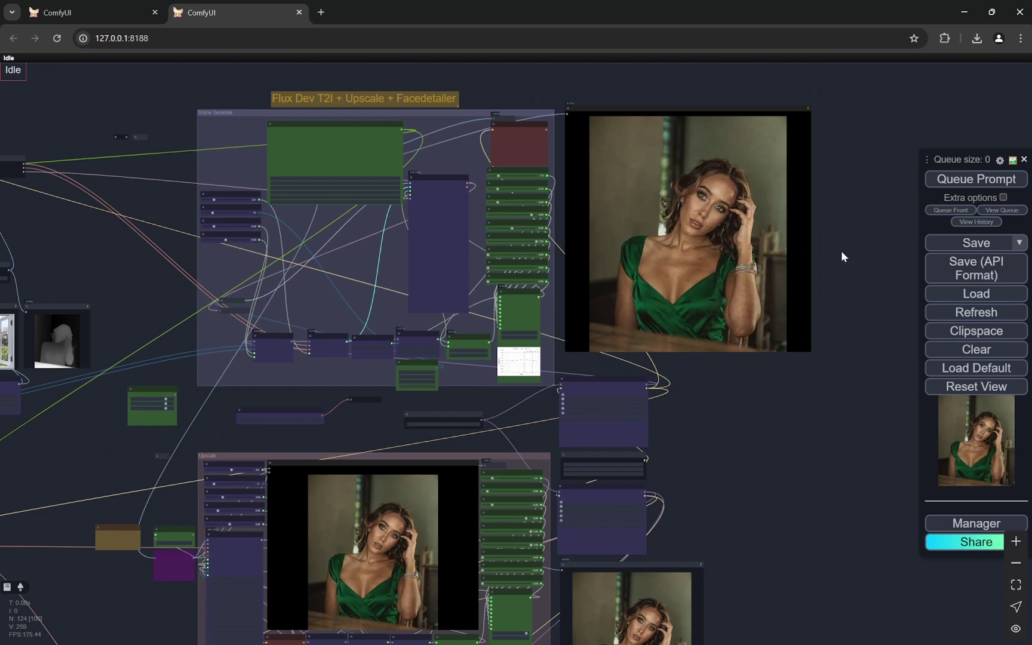
# Bring the Upscale group into view and zoom onto its Image Comparer preview
pyautogui.scroll(2, 842, 250)
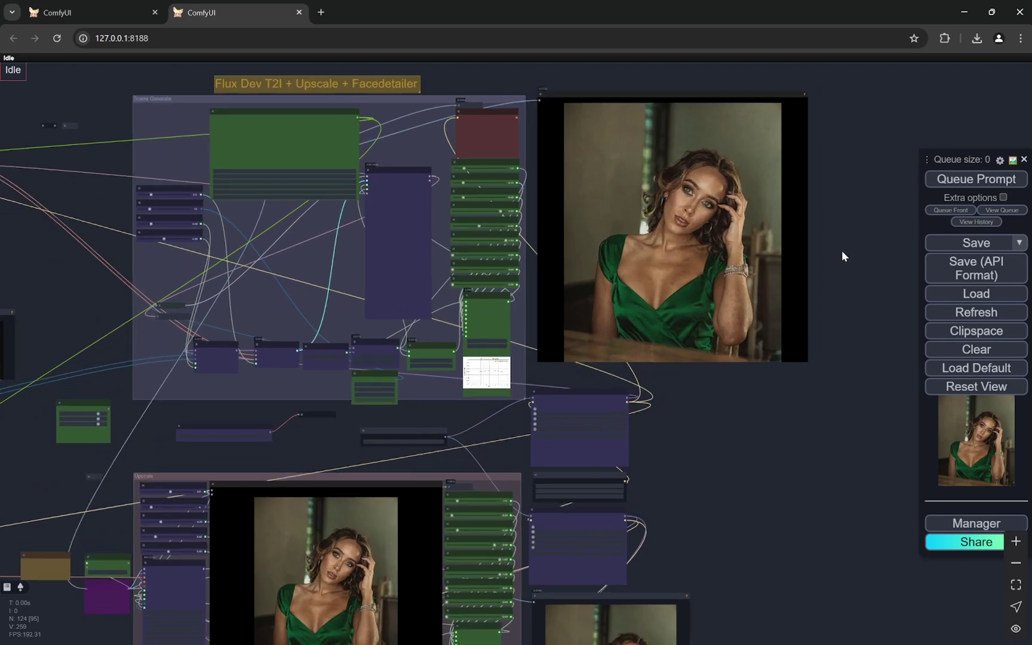
pyautogui.scroll(-5, 755, 431)
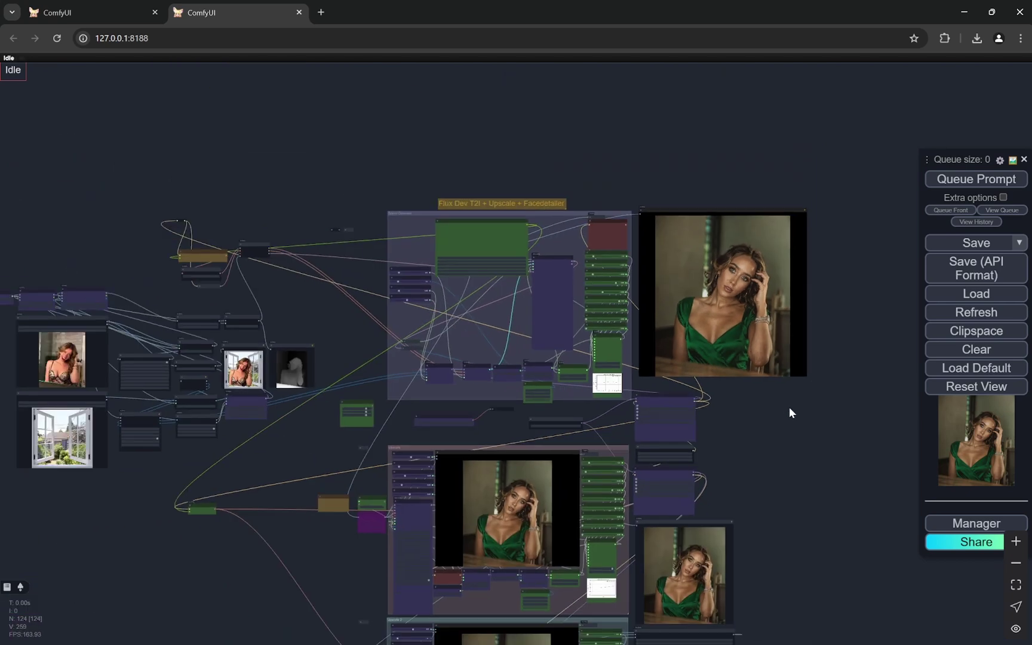
pyautogui.moveTo(771, 436); pyautogui.dragTo(874, 293)
pyautogui.scroll(6, 479, 383)
pyautogui.scroll(10, 544, 394)
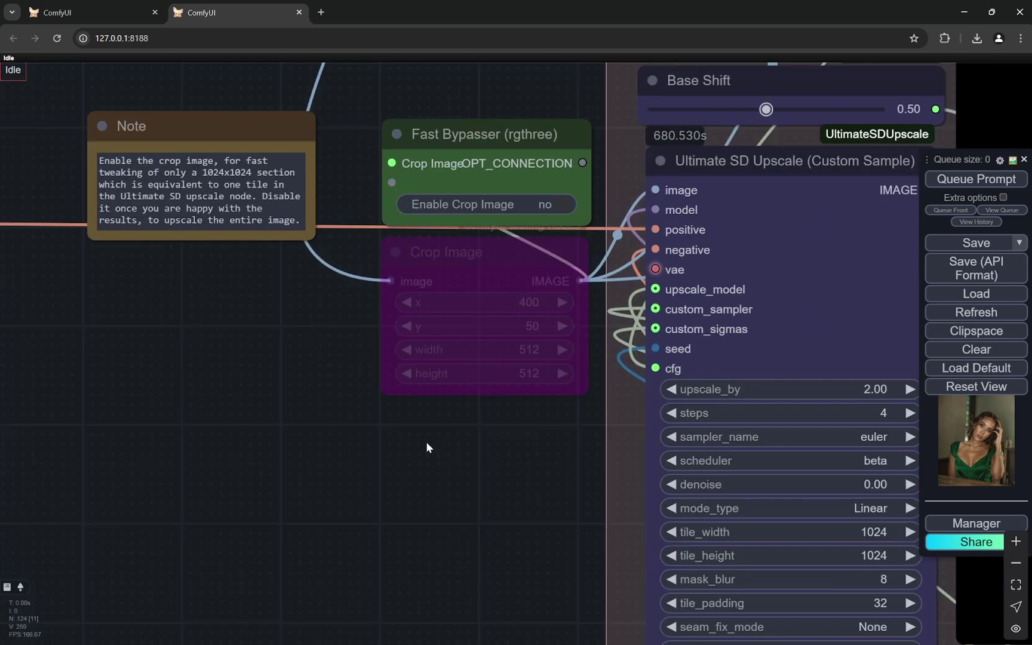
pyautogui.scroll(-7, 382, 440)
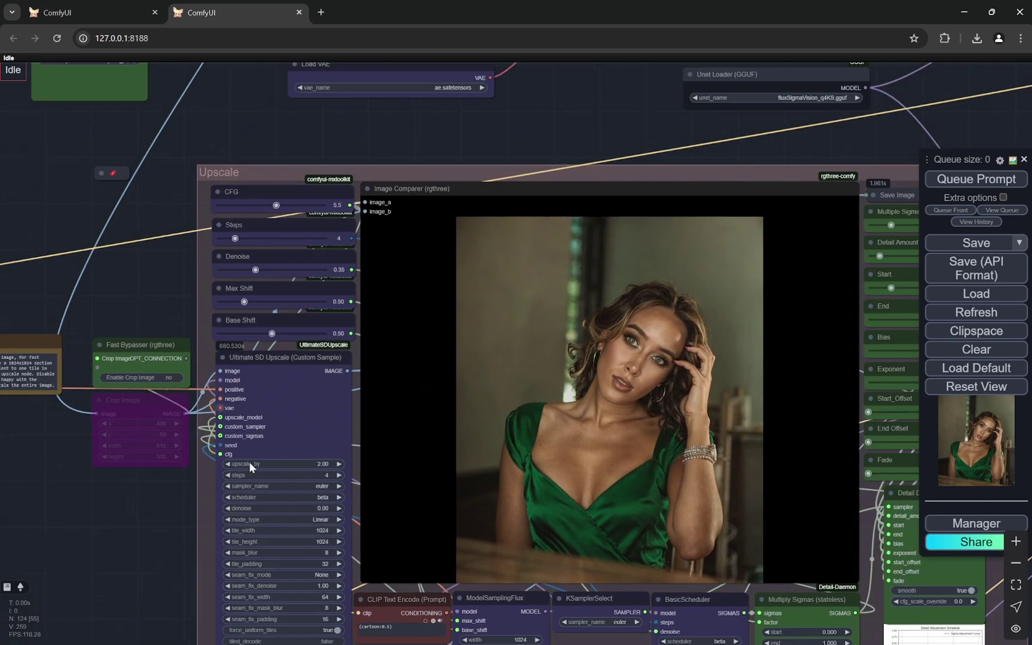
pyautogui.scroll(15, 727, 367)
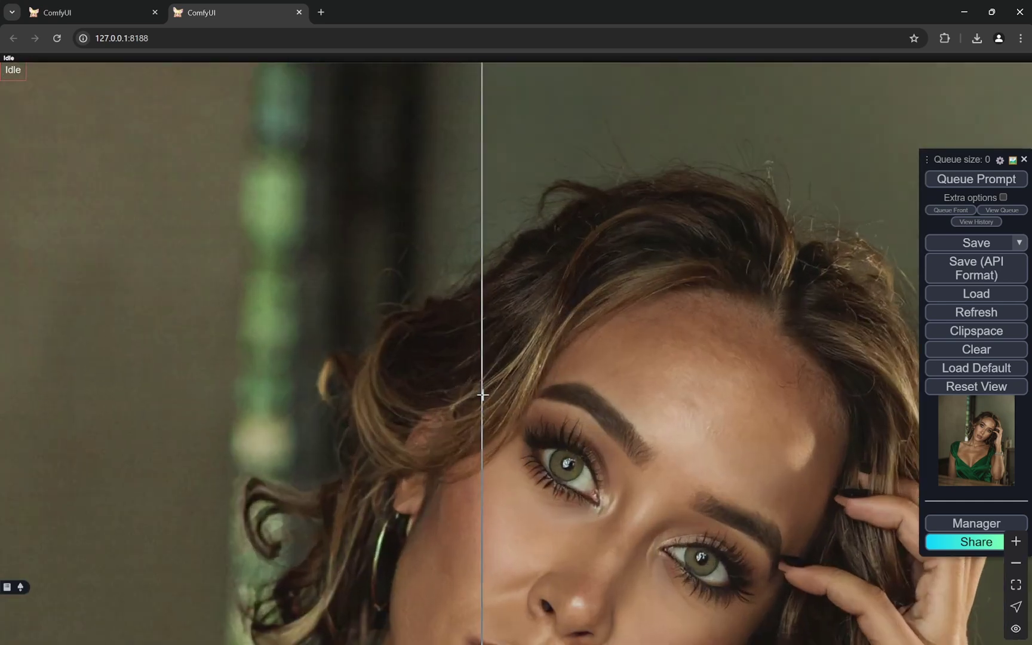
pyautogui.scroll(7, 642, 242)
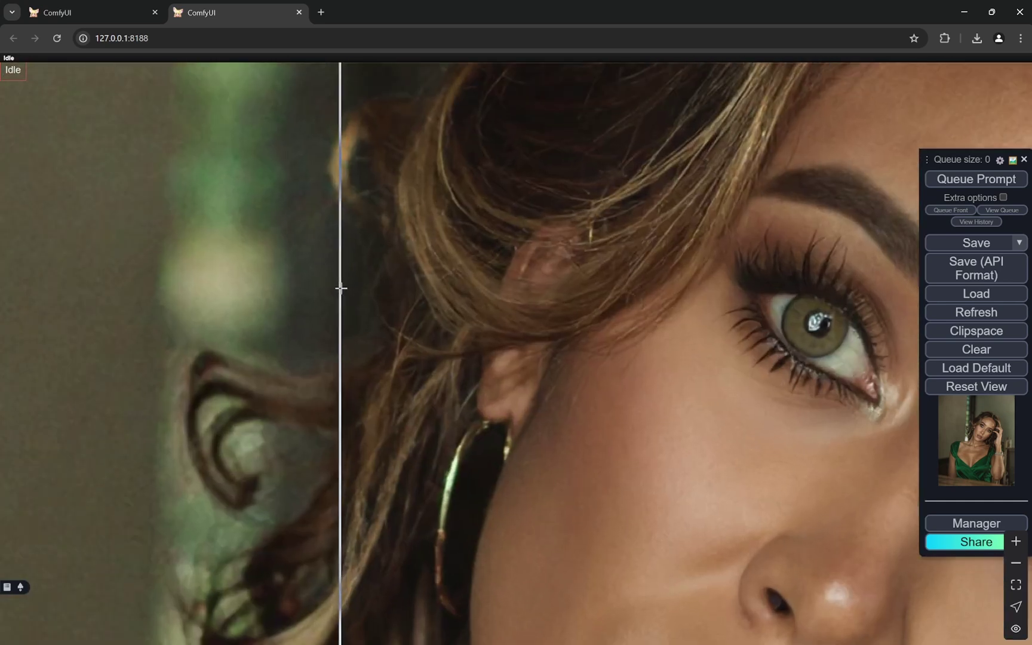
pyautogui.scroll(2, 890, 209)
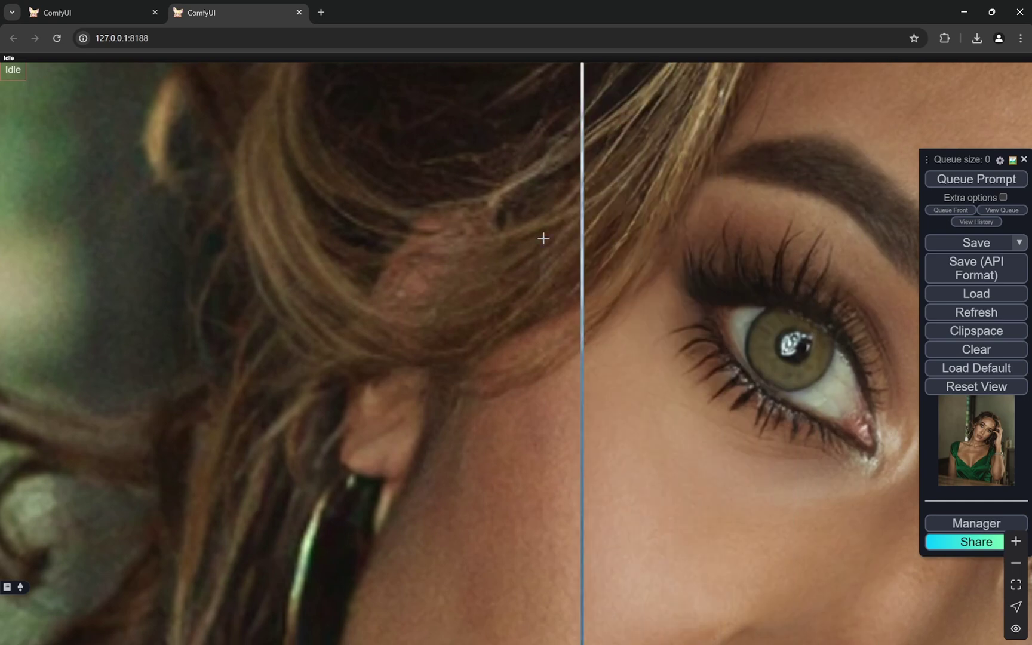
pyautogui.scroll(-8, 215, 170)
pyautogui.scroll(5, 584, 215)
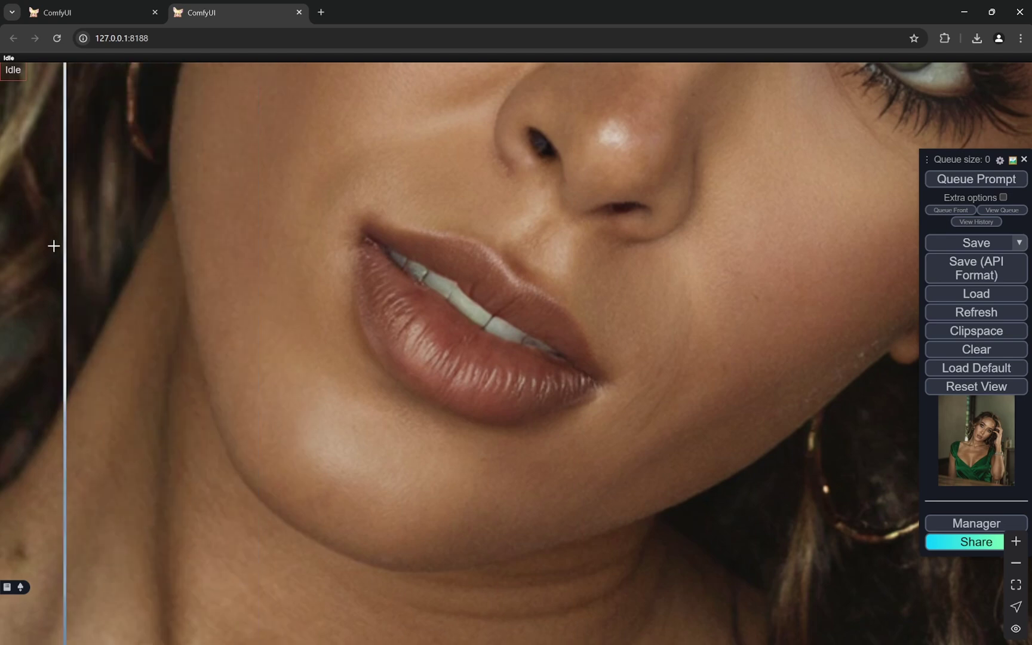
# Zoom closely across the comparison image to examine the skin texture on the forearm
pyautogui.scroll(-7, 518, 231)
pyautogui.scroll(-5, 418, 323)
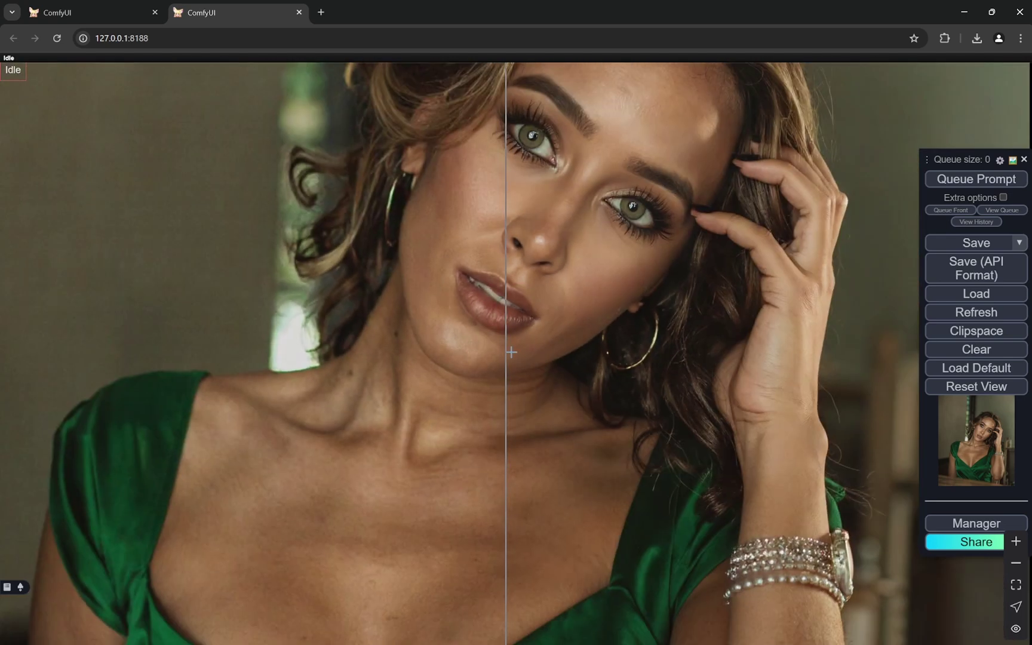
pyautogui.scroll(4, 554, 457)
pyautogui.scroll(3, 555, 457)
pyautogui.scroll(-3, 597, 442)
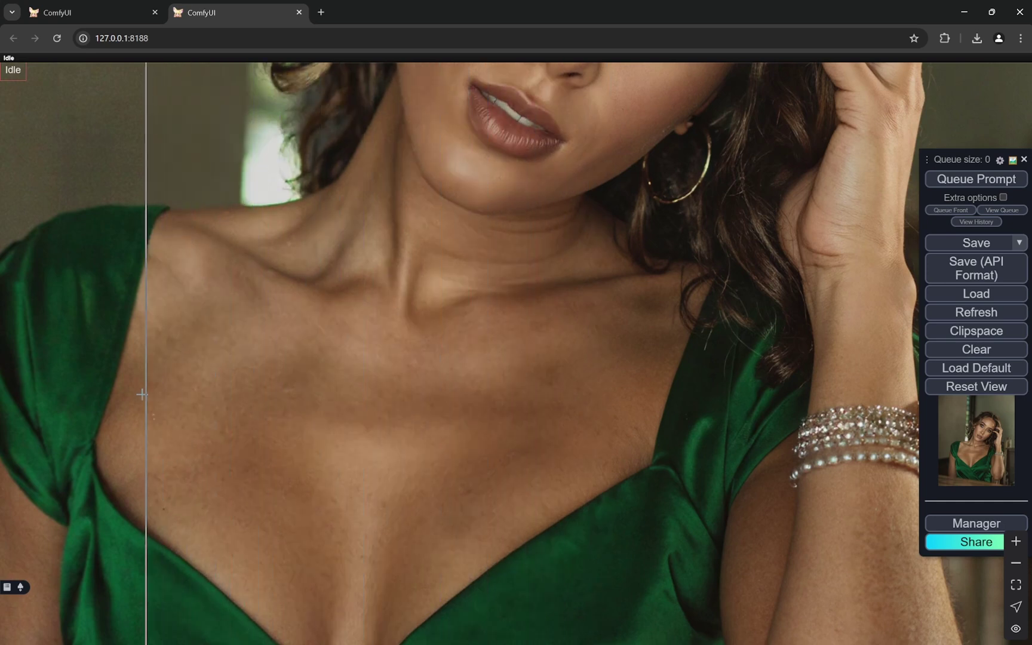
pyautogui.scroll(2, 77, 380)
pyautogui.scroll(-3, 77, 379)
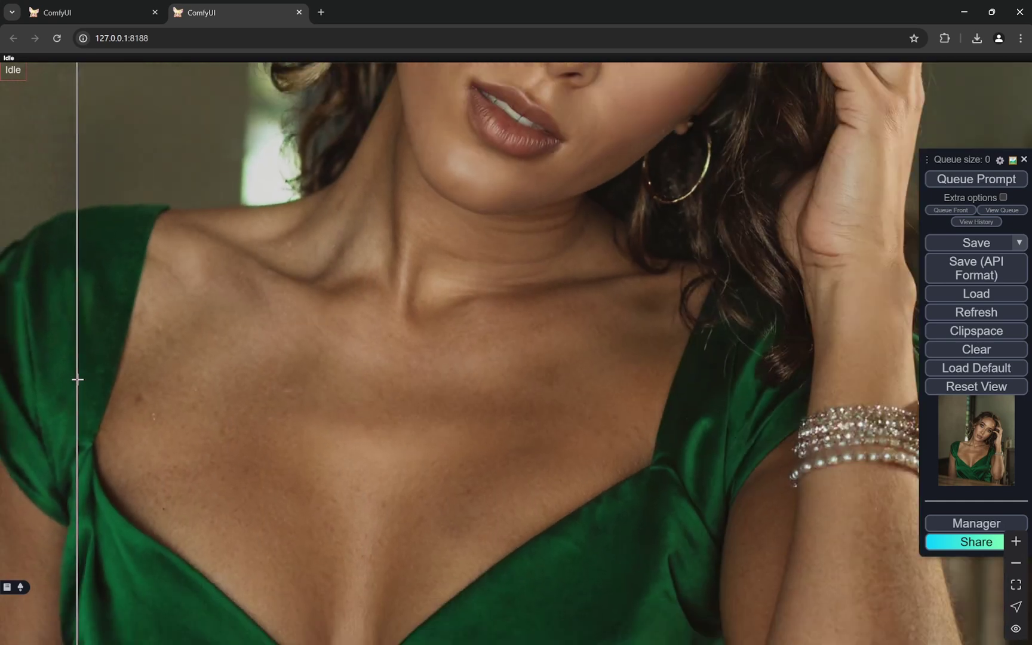
pyautogui.scroll(-3, 77, 378)
pyautogui.scroll(3, 616, 394)
pyautogui.scroll(6, 626, 394)
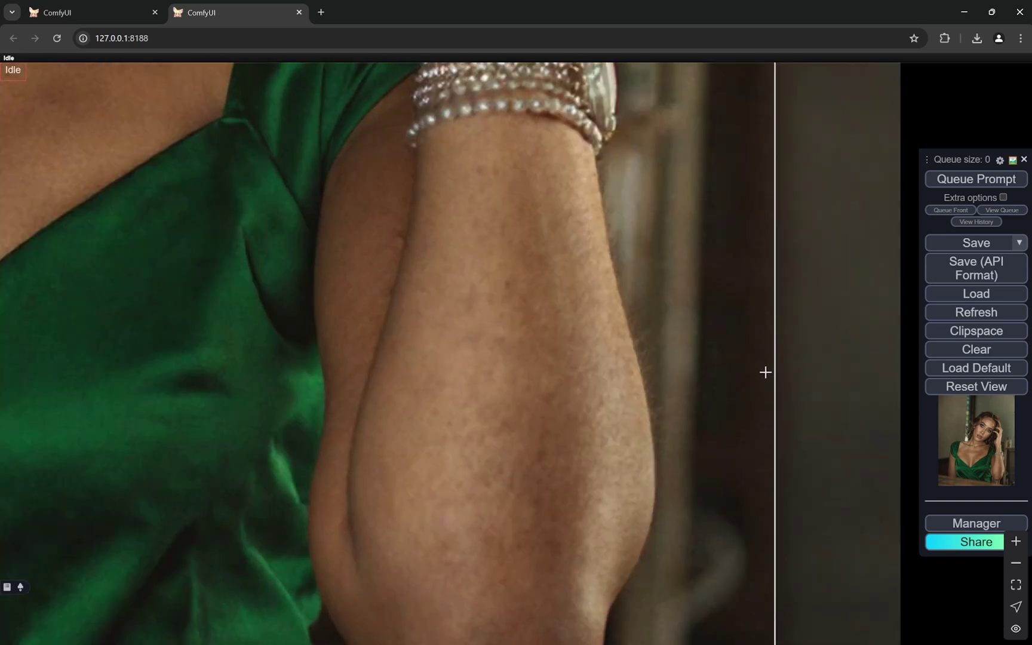
pyautogui.scroll(-2, 763, 372)
pyautogui.scroll(2, 763, 372)
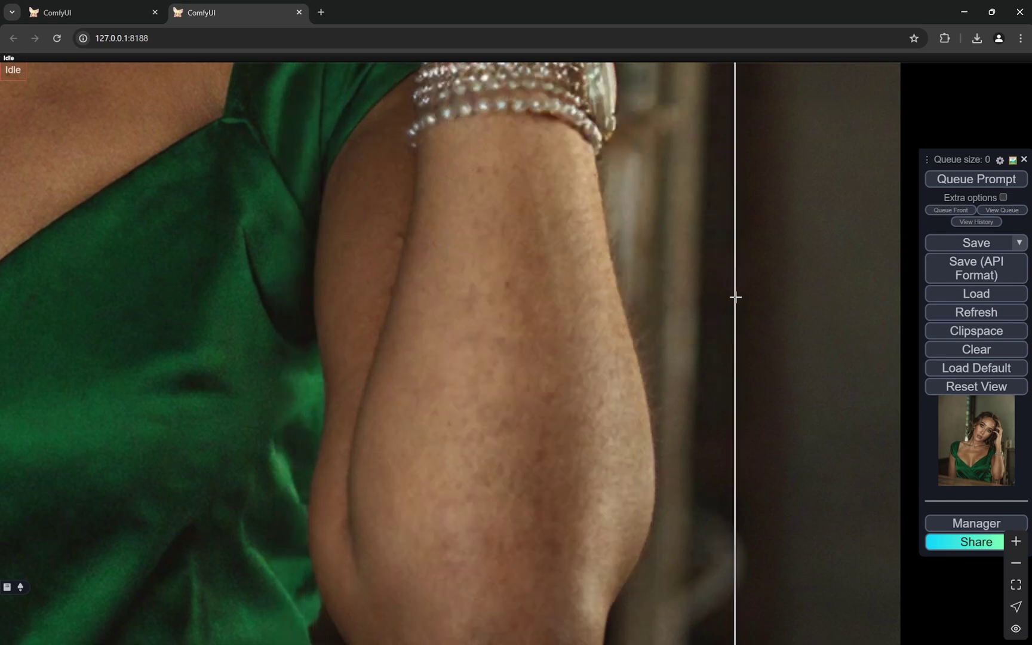
pyautogui.scroll(-5, 736, 297)
pyautogui.scroll(-3, 418, 301)
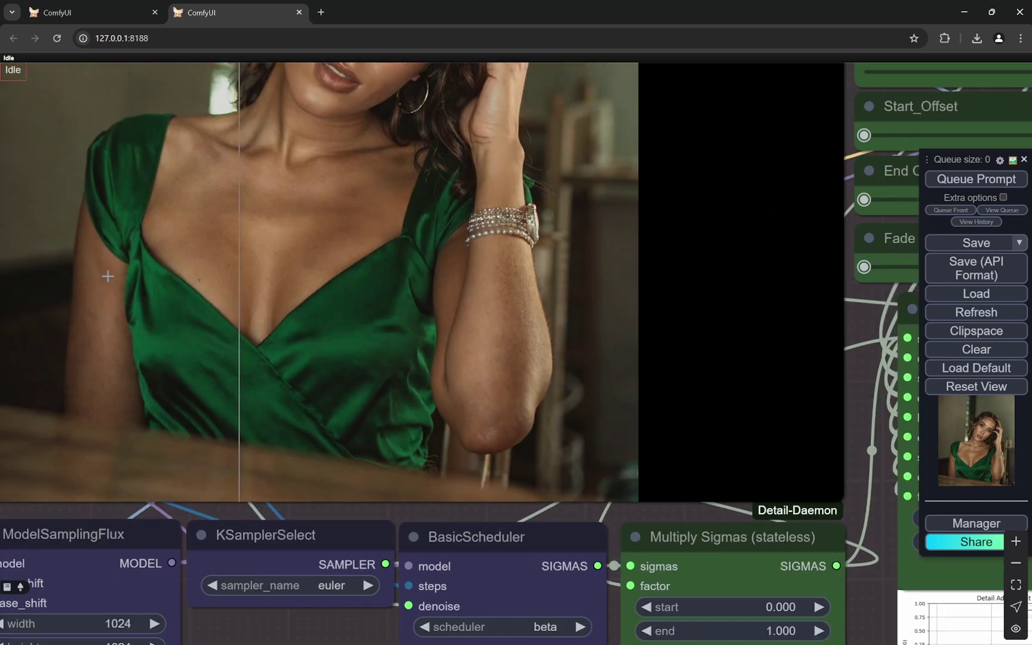
pyautogui.scroll(8, 598, 326)
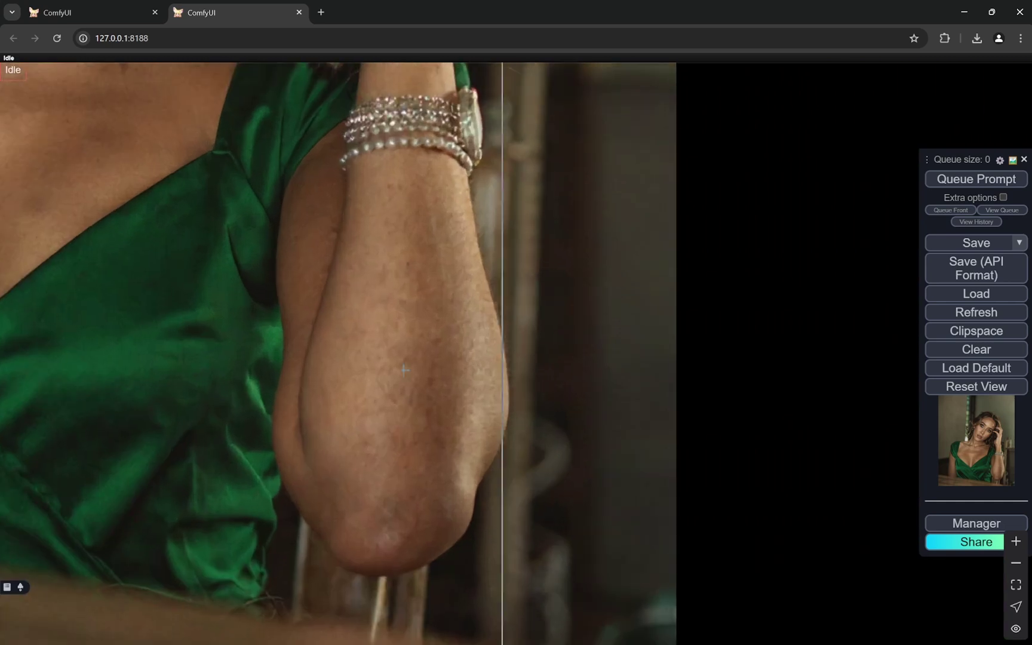
pyautogui.scroll(4, 272, 334)
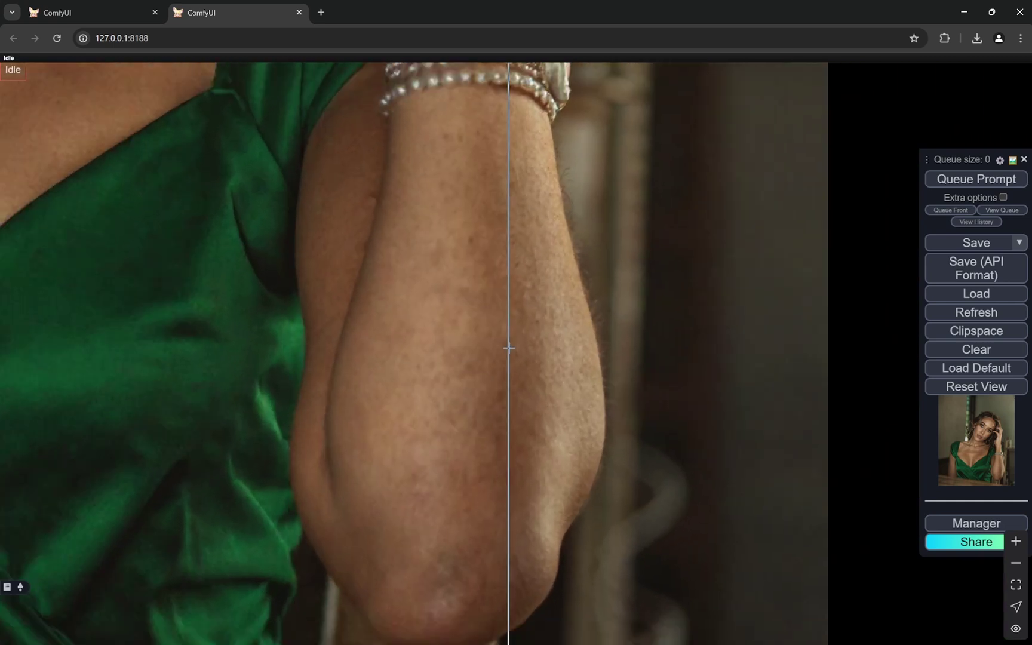
pyautogui.scroll(3, 516, 272)
# Zoom out, then zoom back in onto the Upscale 2 Image Comparer node
pyautogui.scroll(-15, 765, 243)
pyautogui.scroll(-10, 768, 244)
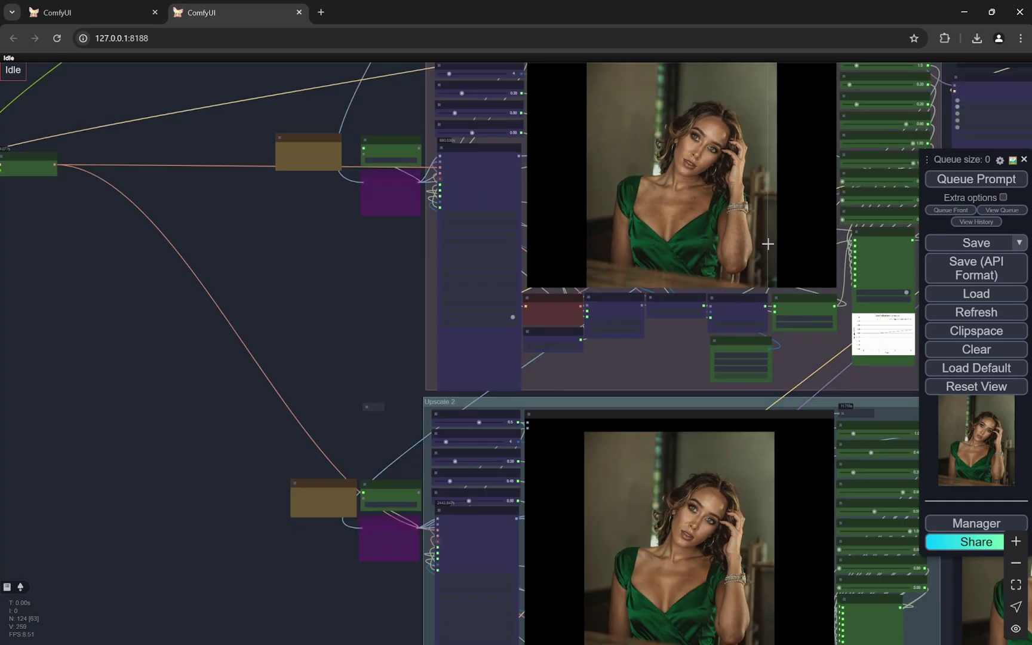
pyautogui.scroll(1, 769, 439)
pyautogui.scroll(12, 768, 438)
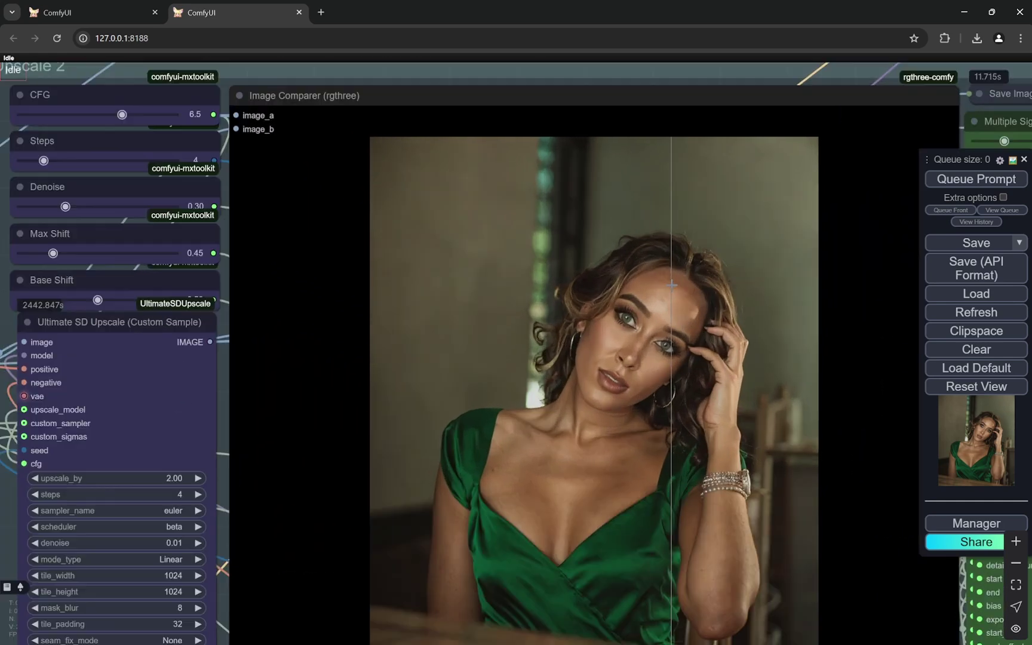
pyautogui.scroll(8, 648, 235)
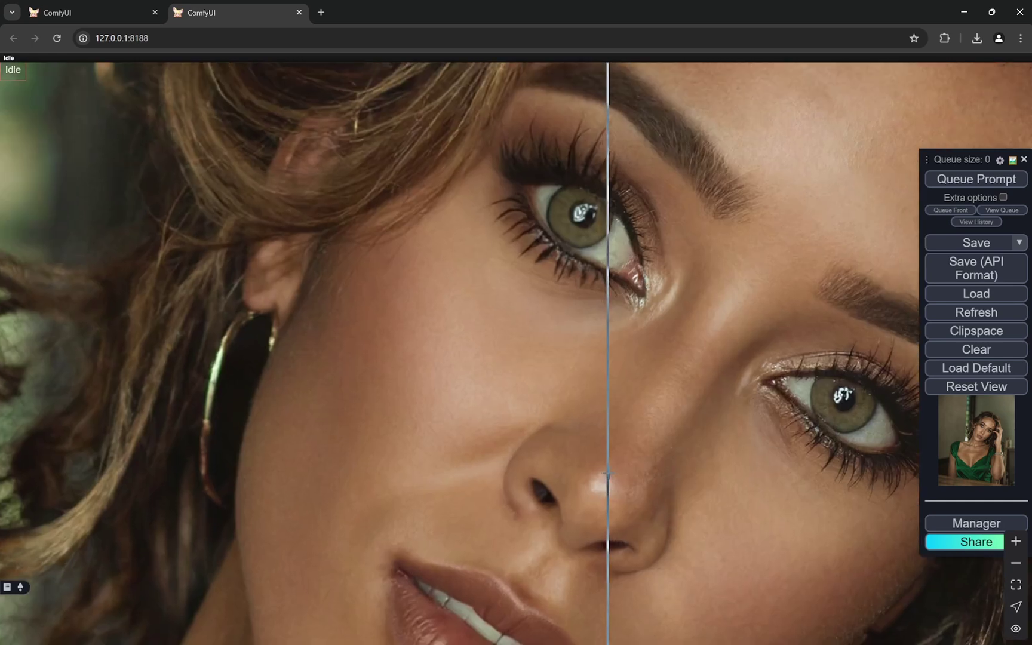
pyautogui.scroll(5, 641, 288)
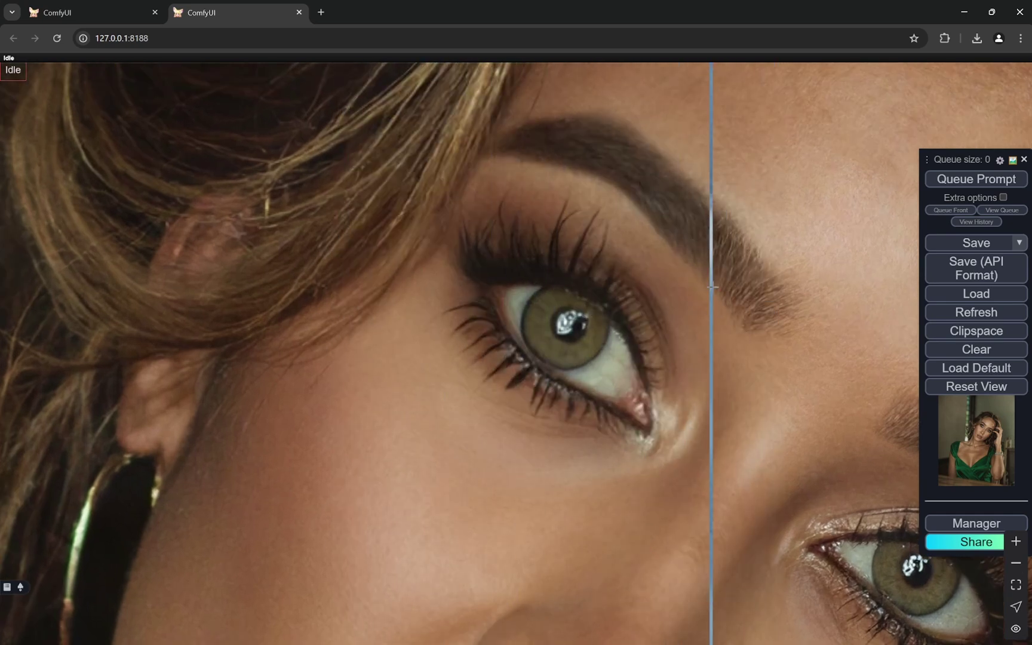
pyautogui.scroll(-10, 705, 347)
pyautogui.scroll(4, 699, 347)
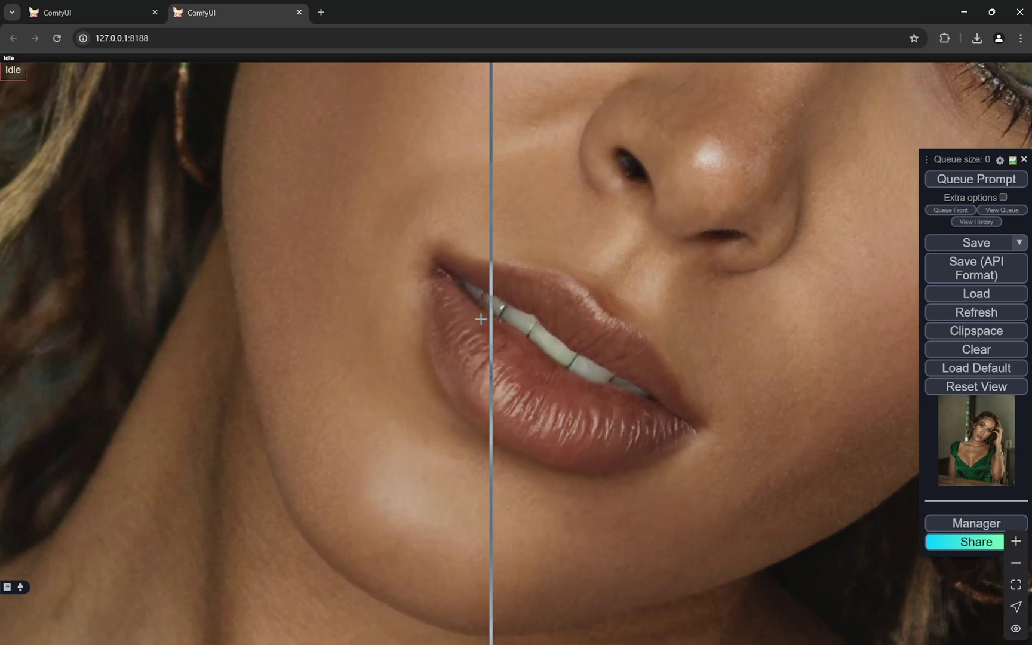
# Inspect the Upscale 2 before/after comparison close up across the eyes, lips and chest
pyautogui.scroll(-6, 377, 298)
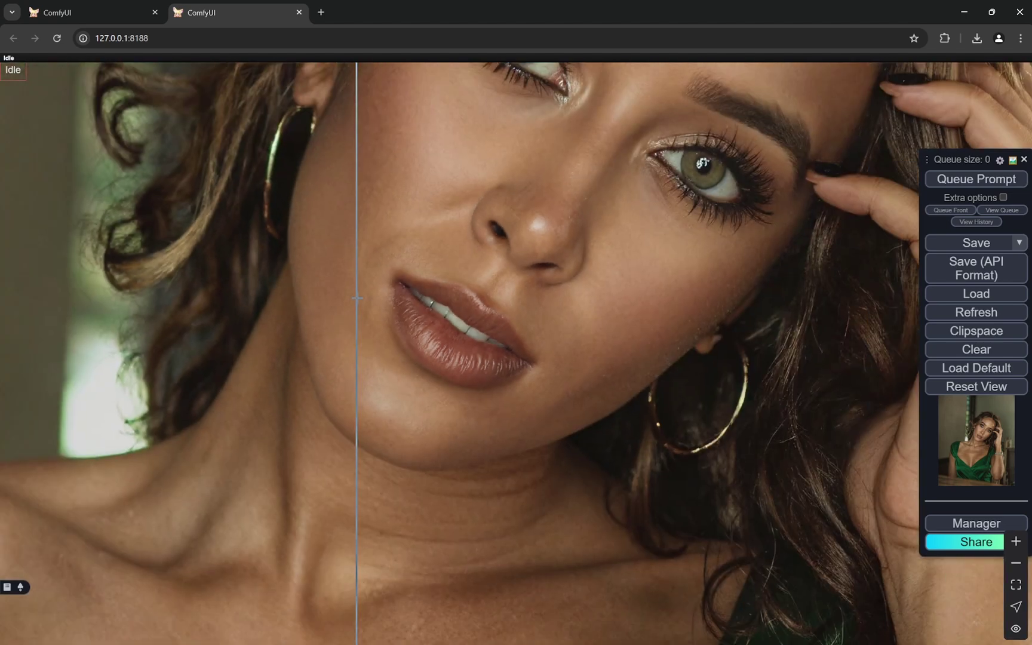
pyautogui.scroll(5, 519, 423)
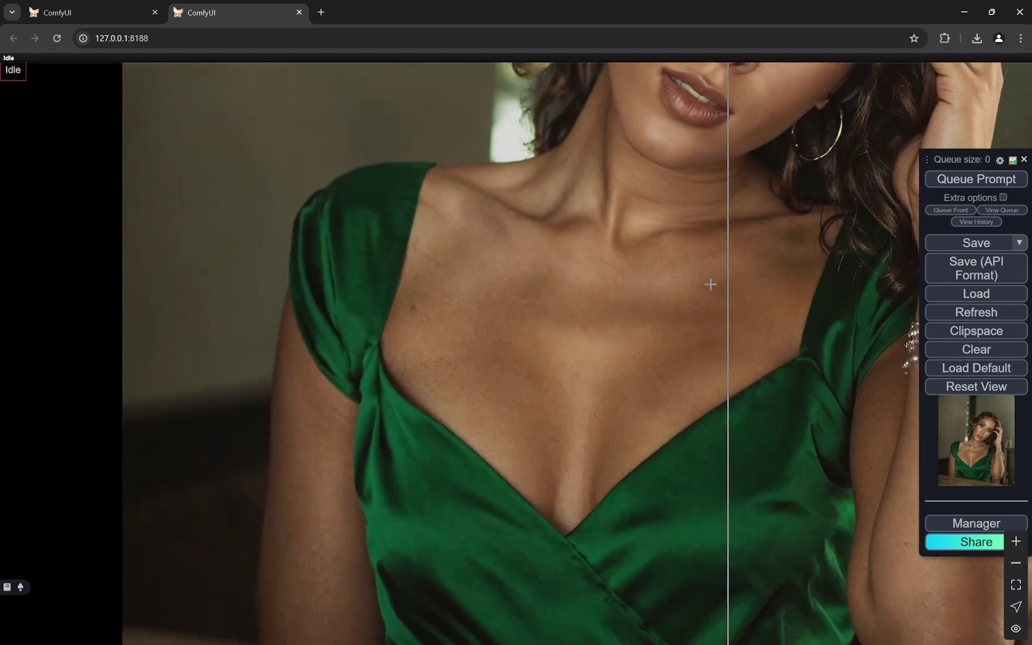
pyautogui.scroll(4, 278, 260)
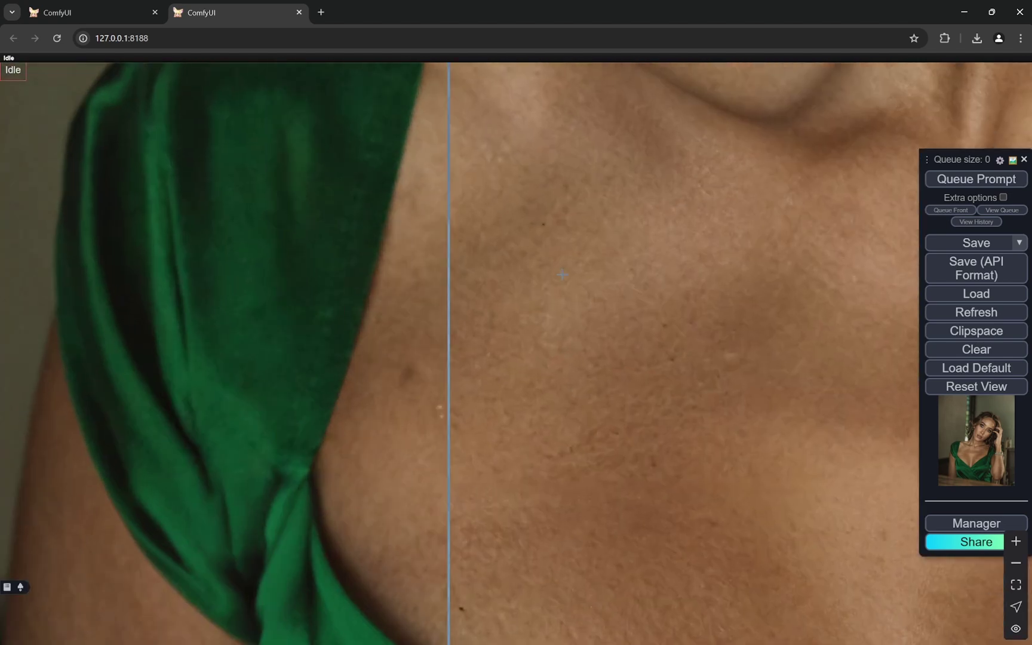
pyautogui.scroll(-3, 280, 261)
pyautogui.scroll(4, 272, 263)
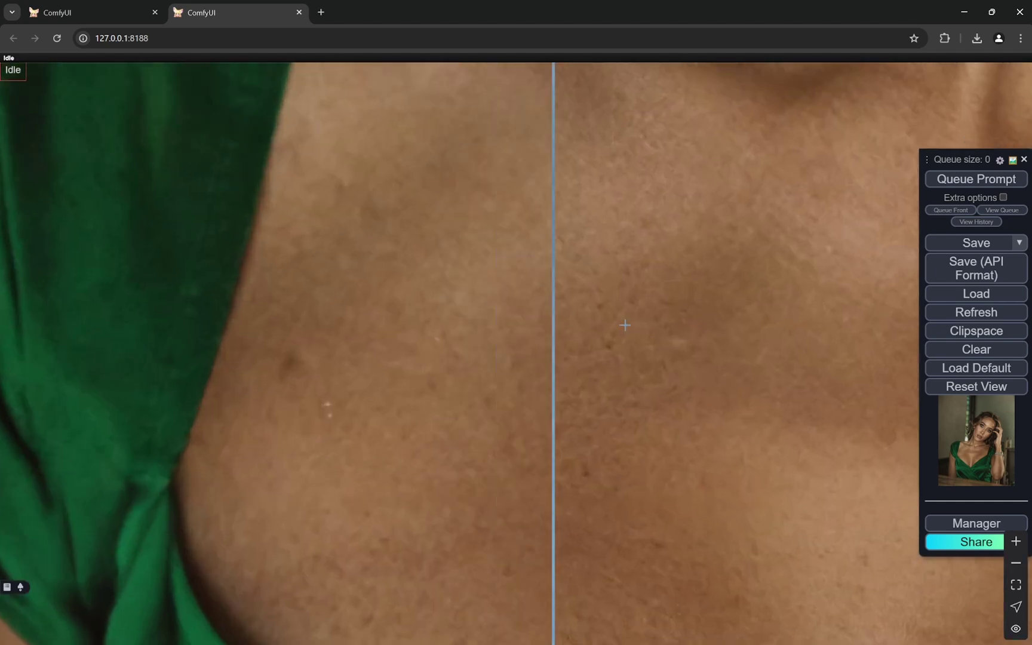
pyautogui.scroll(-3, 365, 315)
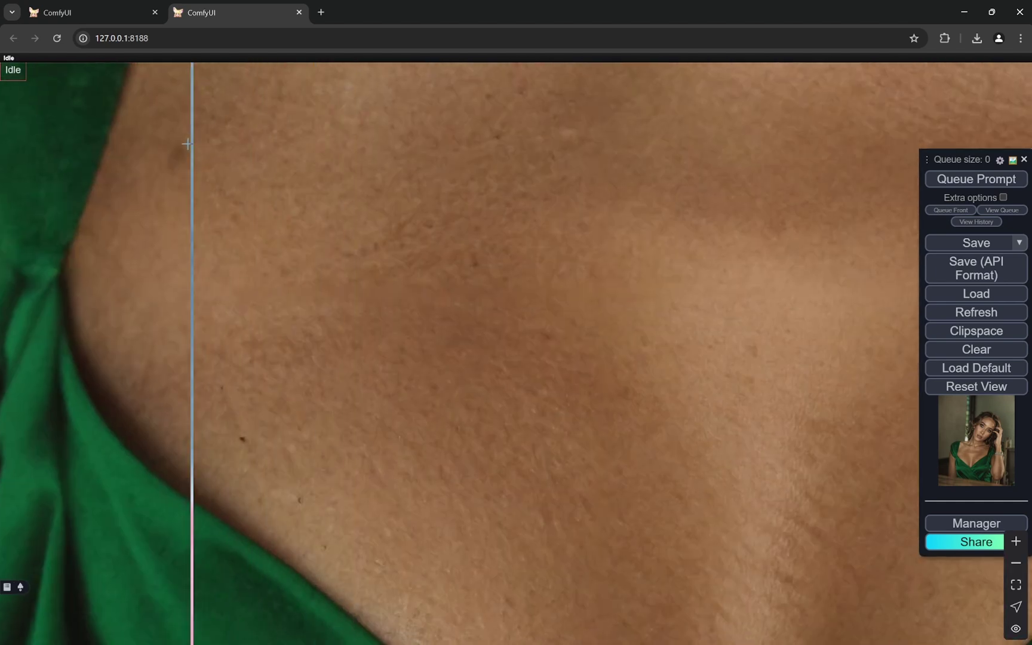
pyautogui.scroll(-2, 631, 157)
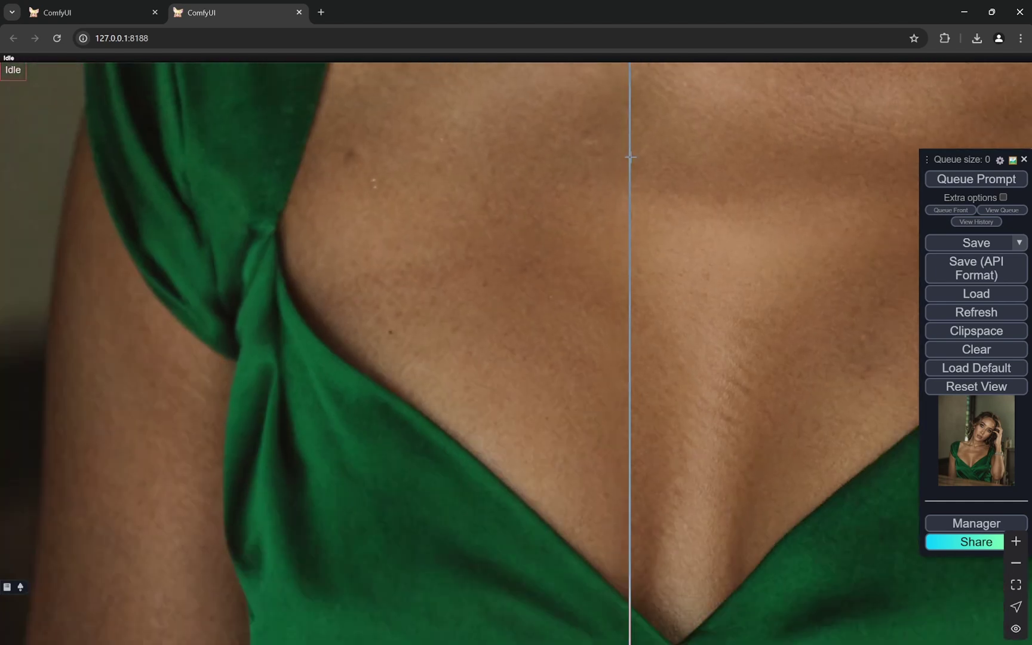
pyautogui.scroll(-3, 828, 147)
pyautogui.scroll(3, 707, 311)
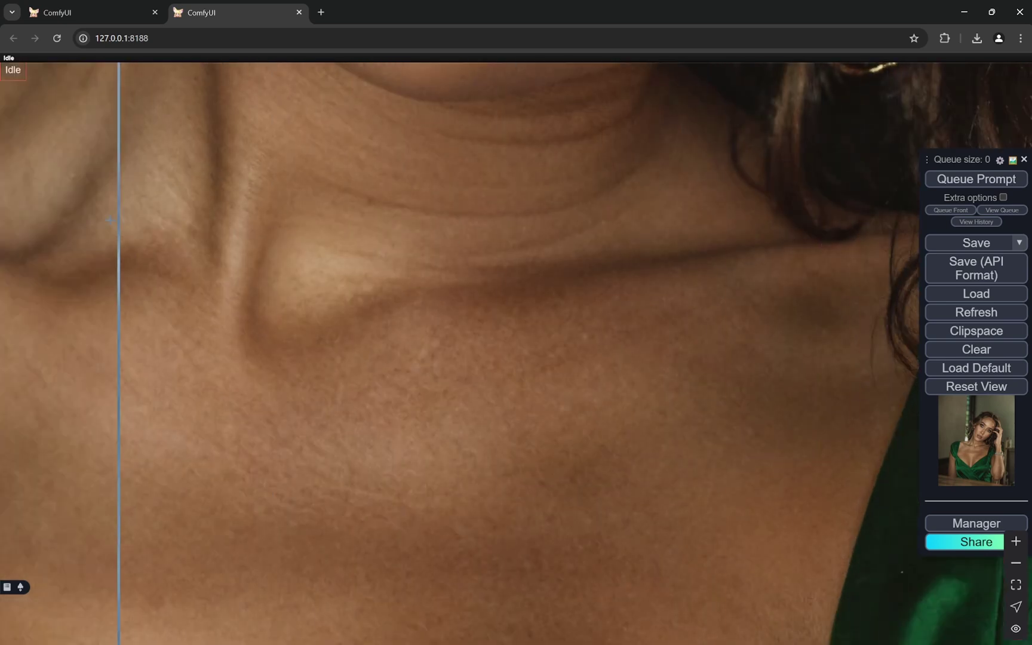
pyautogui.scroll(-5, 727, 261)
pyautogui.scroll(15, 630, 436)
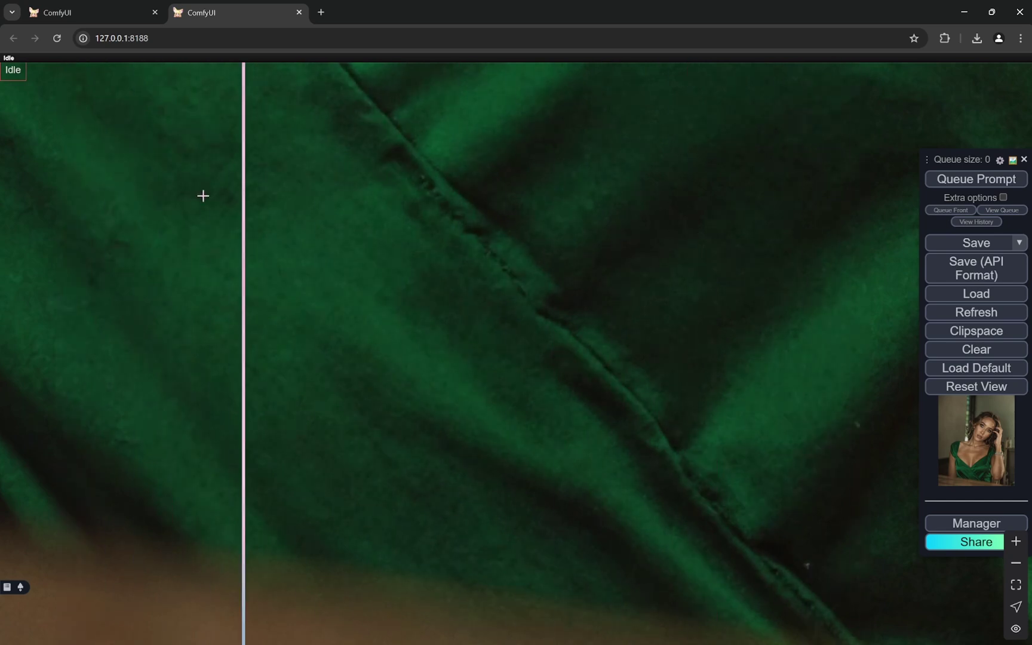
pyautogui.scroll(-8, 170, 190)
pyautogui.scroll(4, 572, 260)
pyautogui.scroll(1, 571, 260)
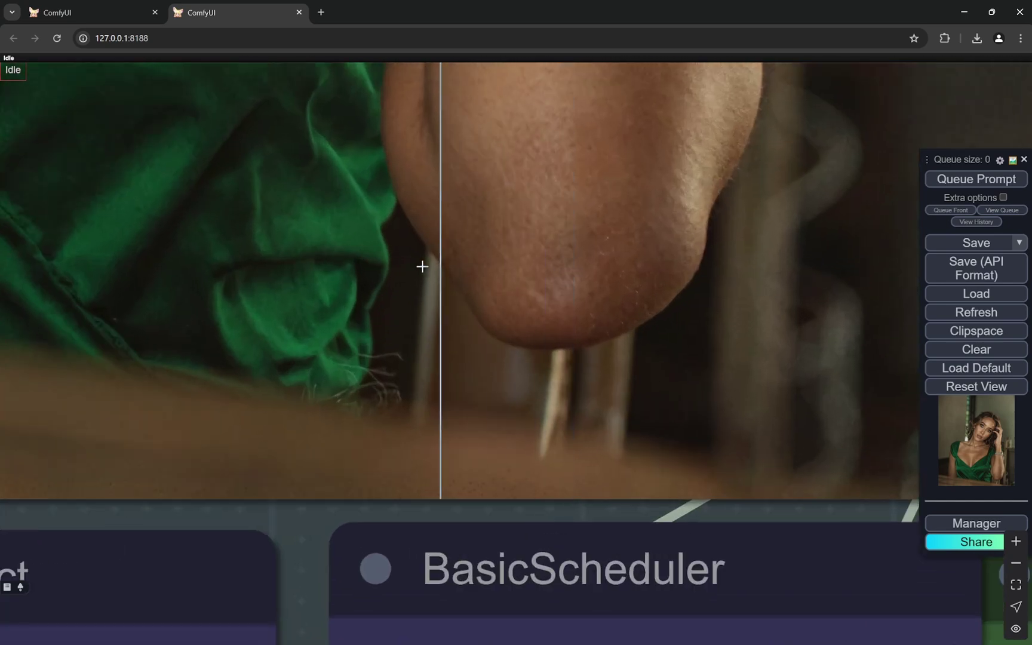
pyautogui.scroll(-10, 670, 277)
pyautogui.scroll(2, 460, 261)
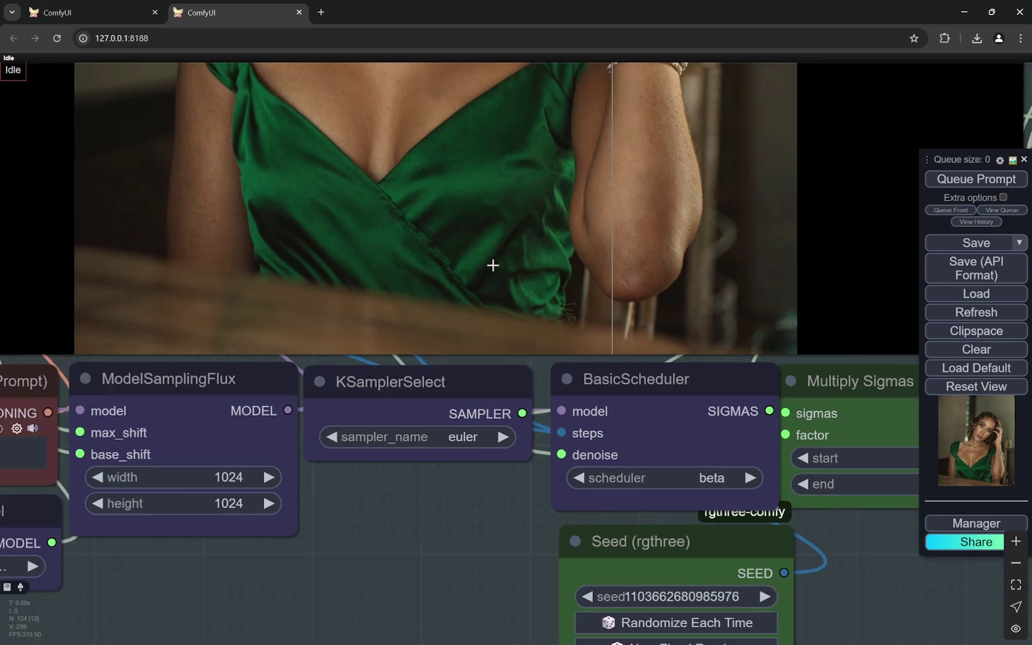
pyautogui.scroll(5, 64, 210)
pyautogui.scroll(-5, 169, 228)
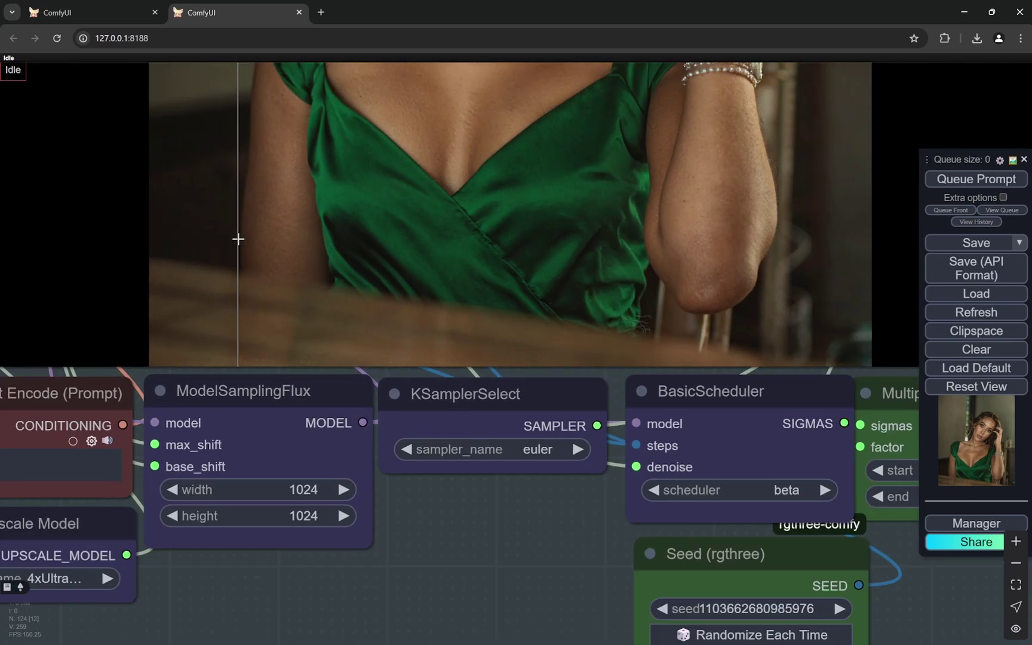
# Shift the close-up over to the dress and arm and inspect their detail
pyautogui.moveTo(238, 237); pyautogui.dragTo(305, 379)
pyautogui.scroll(5, 311, 364)
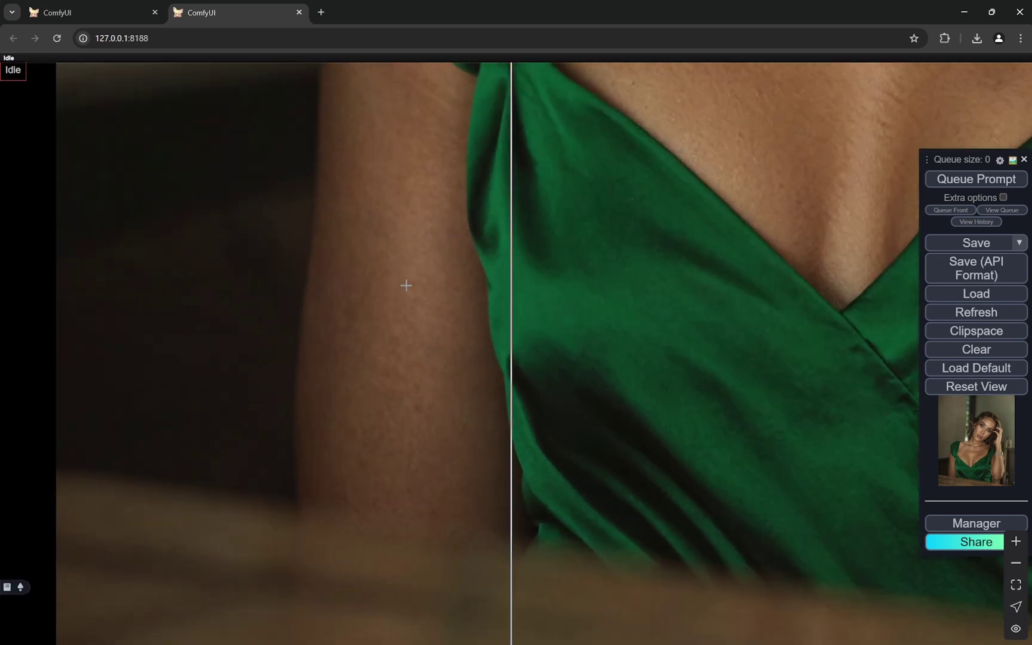
pyautogui.scroll(-6, 210, 203)
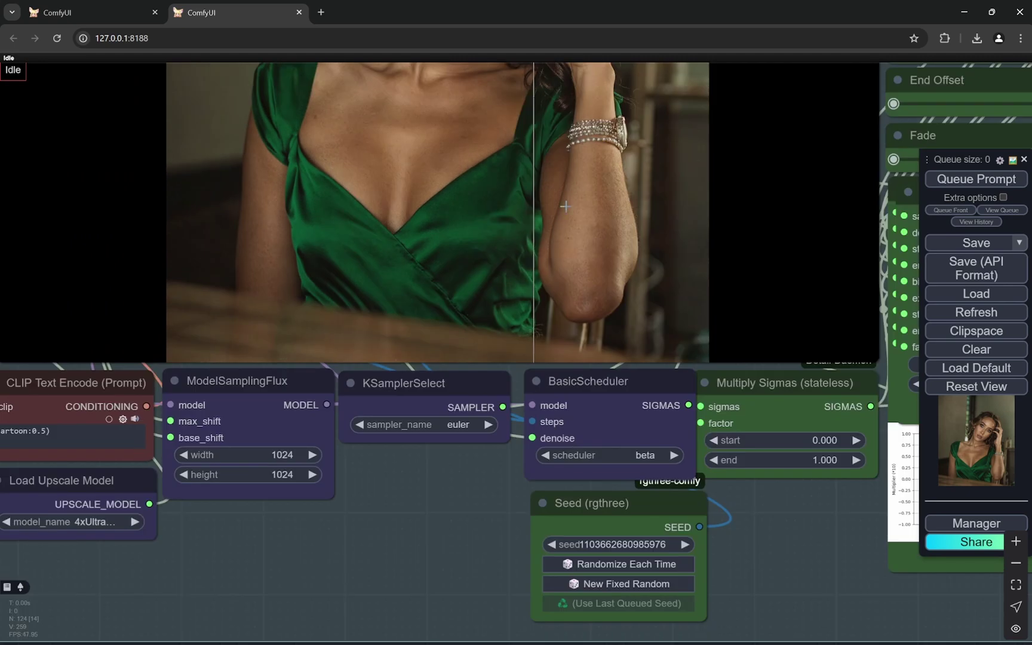
pyautogui.scroll(4, 673, 186)
pyautogui.scroll(5, 674, 186)
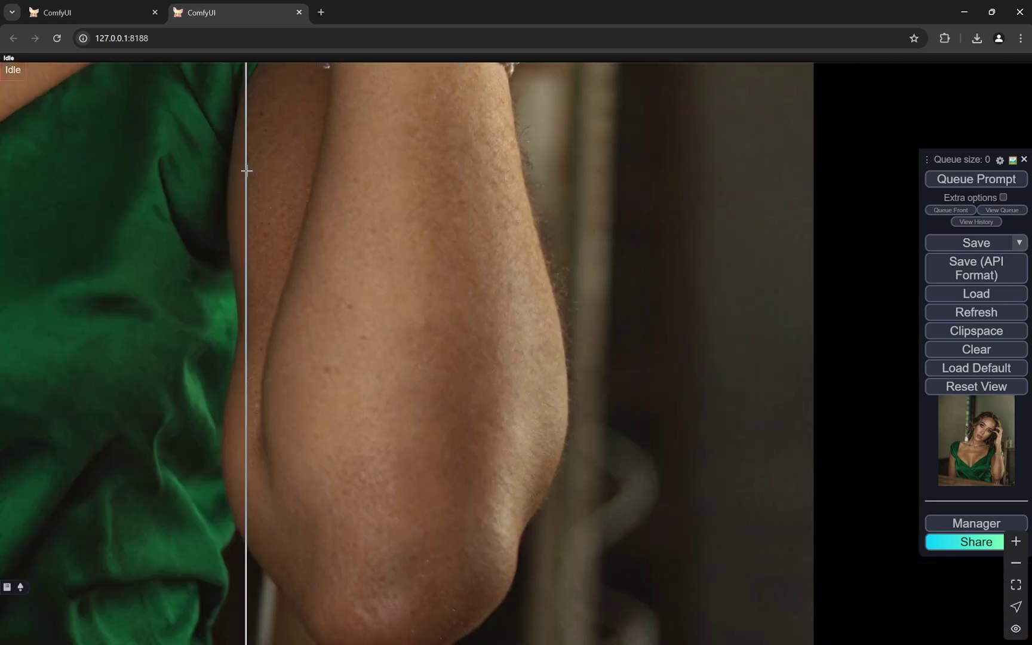
pyautogui.scroll(2, 239, 156)
pyautogui.scroll(-4, 239, 157)
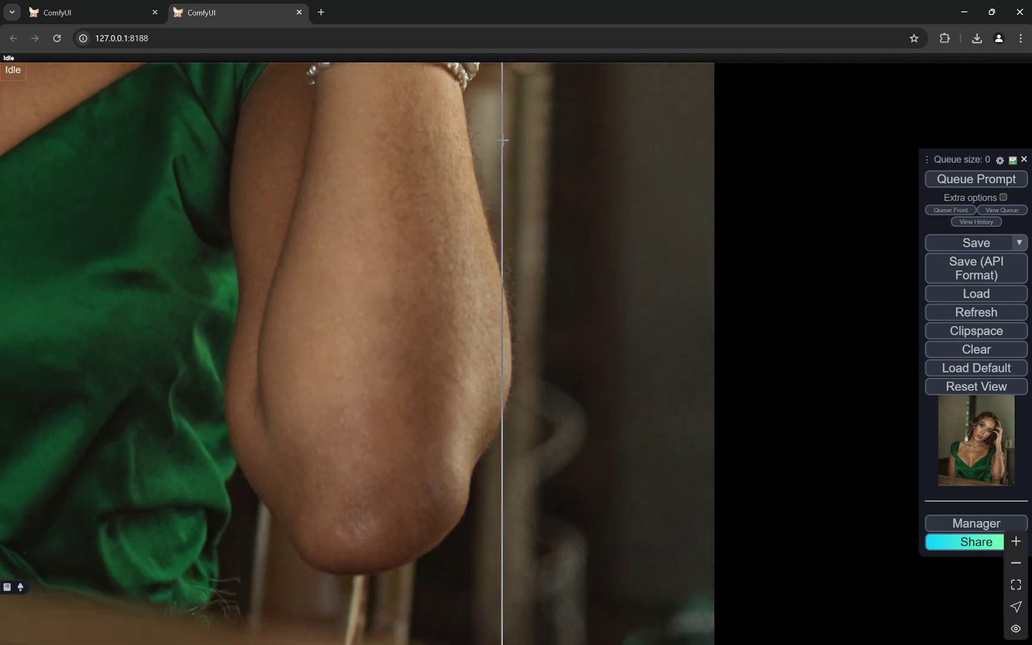
pyautogui.scroll(1, 495, 143)
pyautogui.scroll(1, 231, 261)
pyautogui.scroll(-1, 217, 179)
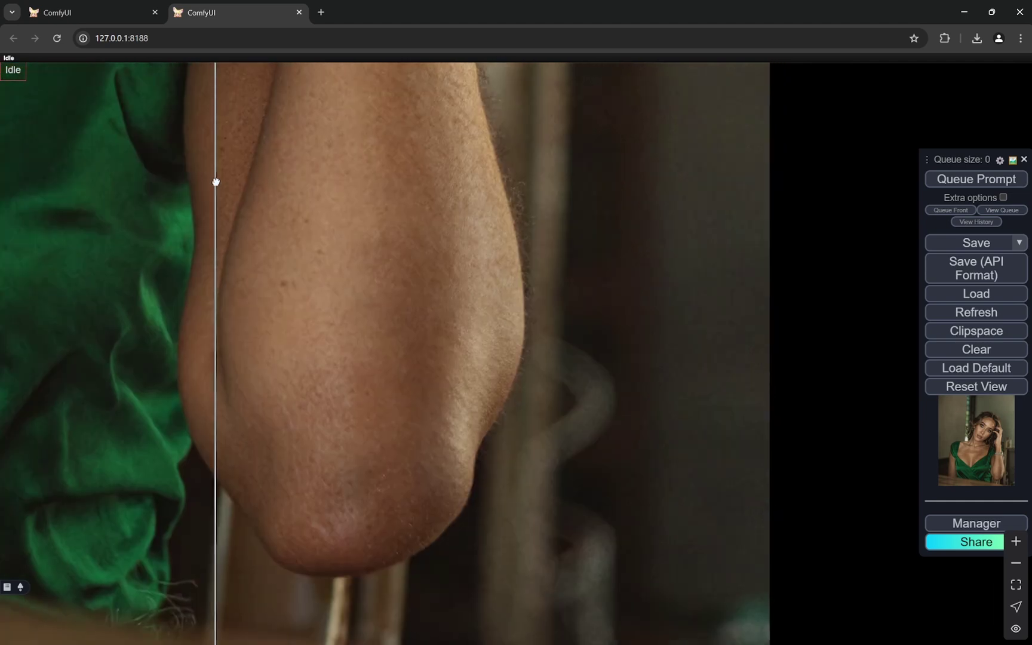
pyautogui.scroll(2, 206, 293)
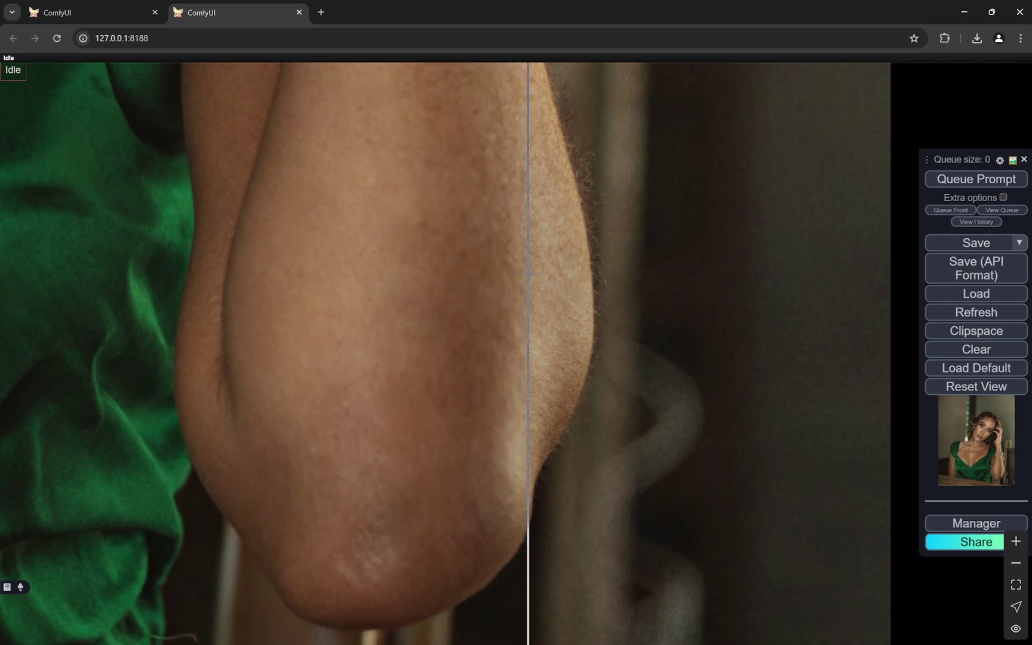
pyautogui.scroll(-10, 716, 295)
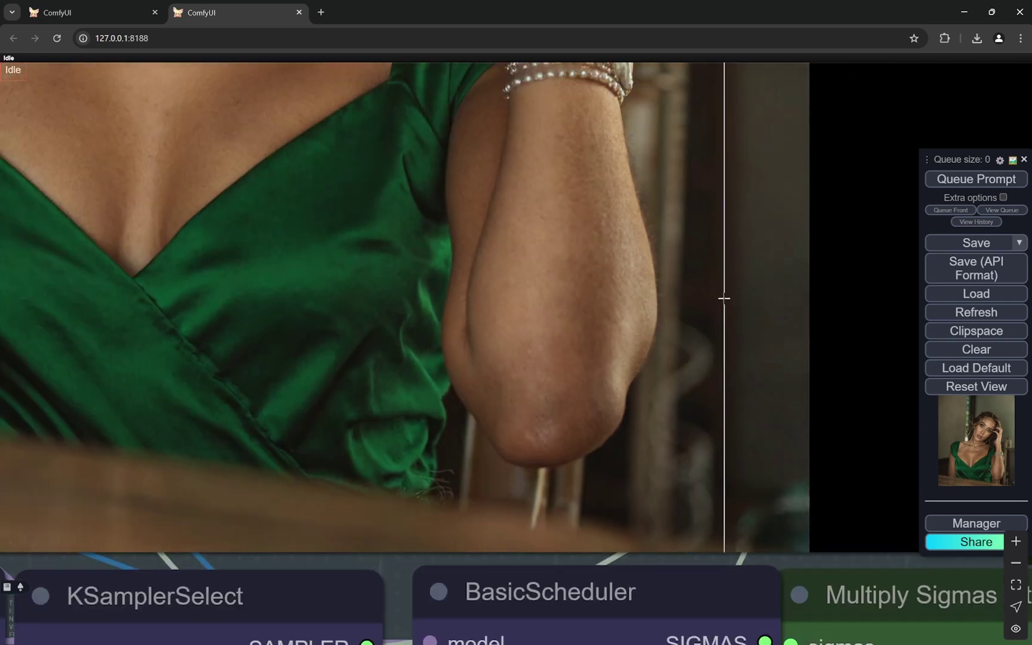
# Zoom out and pan so the Upscale 2 and first Upscale groups both show
pyautogui.scroll(-6, 719, 303)
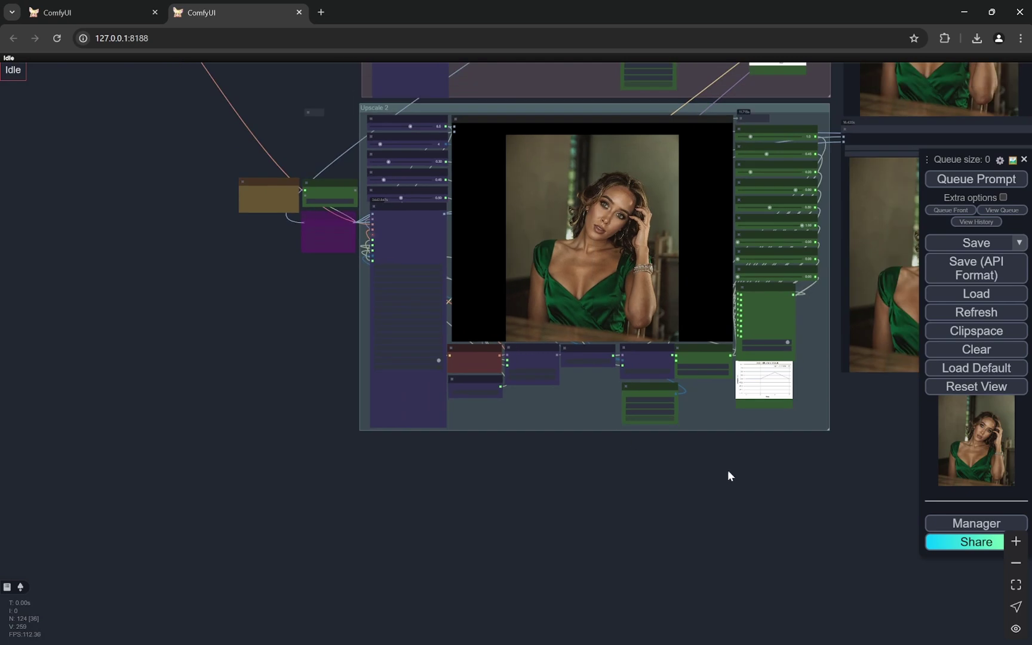
pyautogui.moveTo(738, 476); pyautogui.dragTo(437, 602)
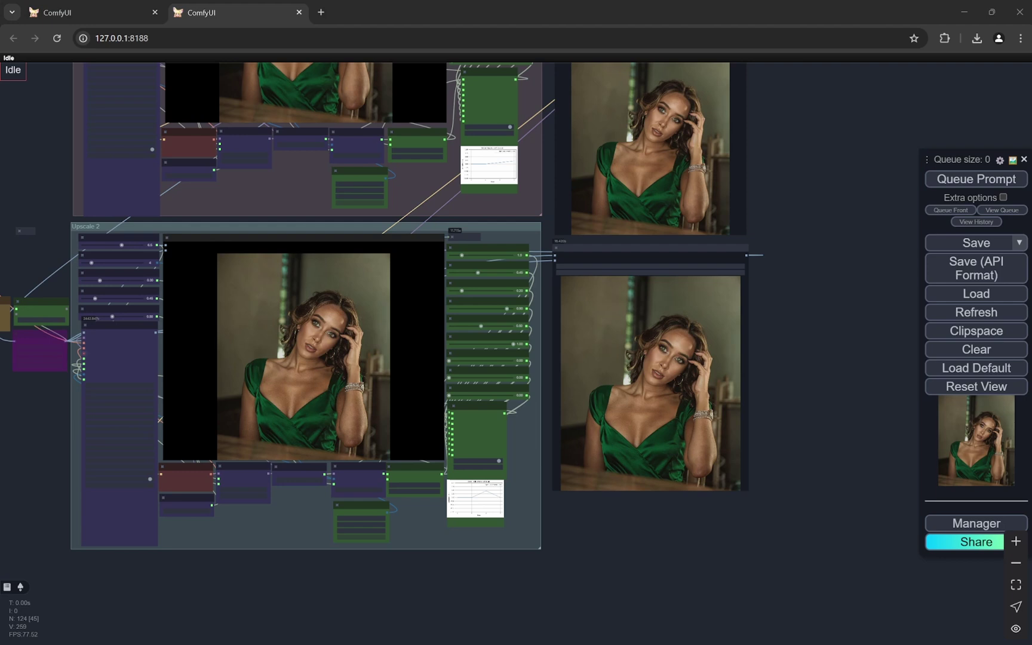
pyautogui.click(805, 209)
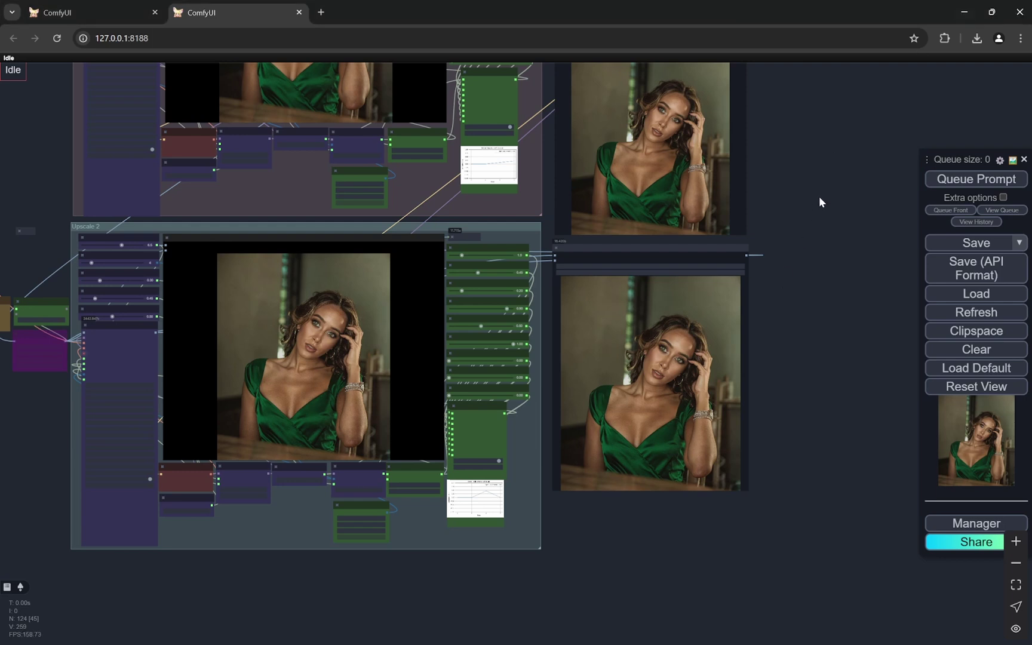
pyautogui.moveTo(818, 200); pyautogui.dragTo(796, 391)
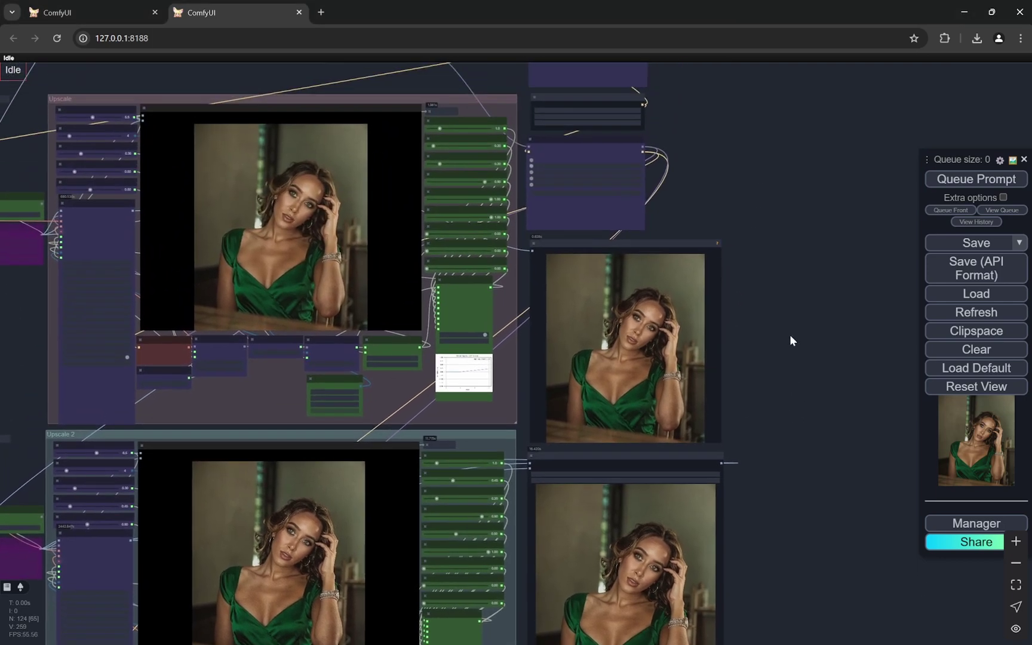